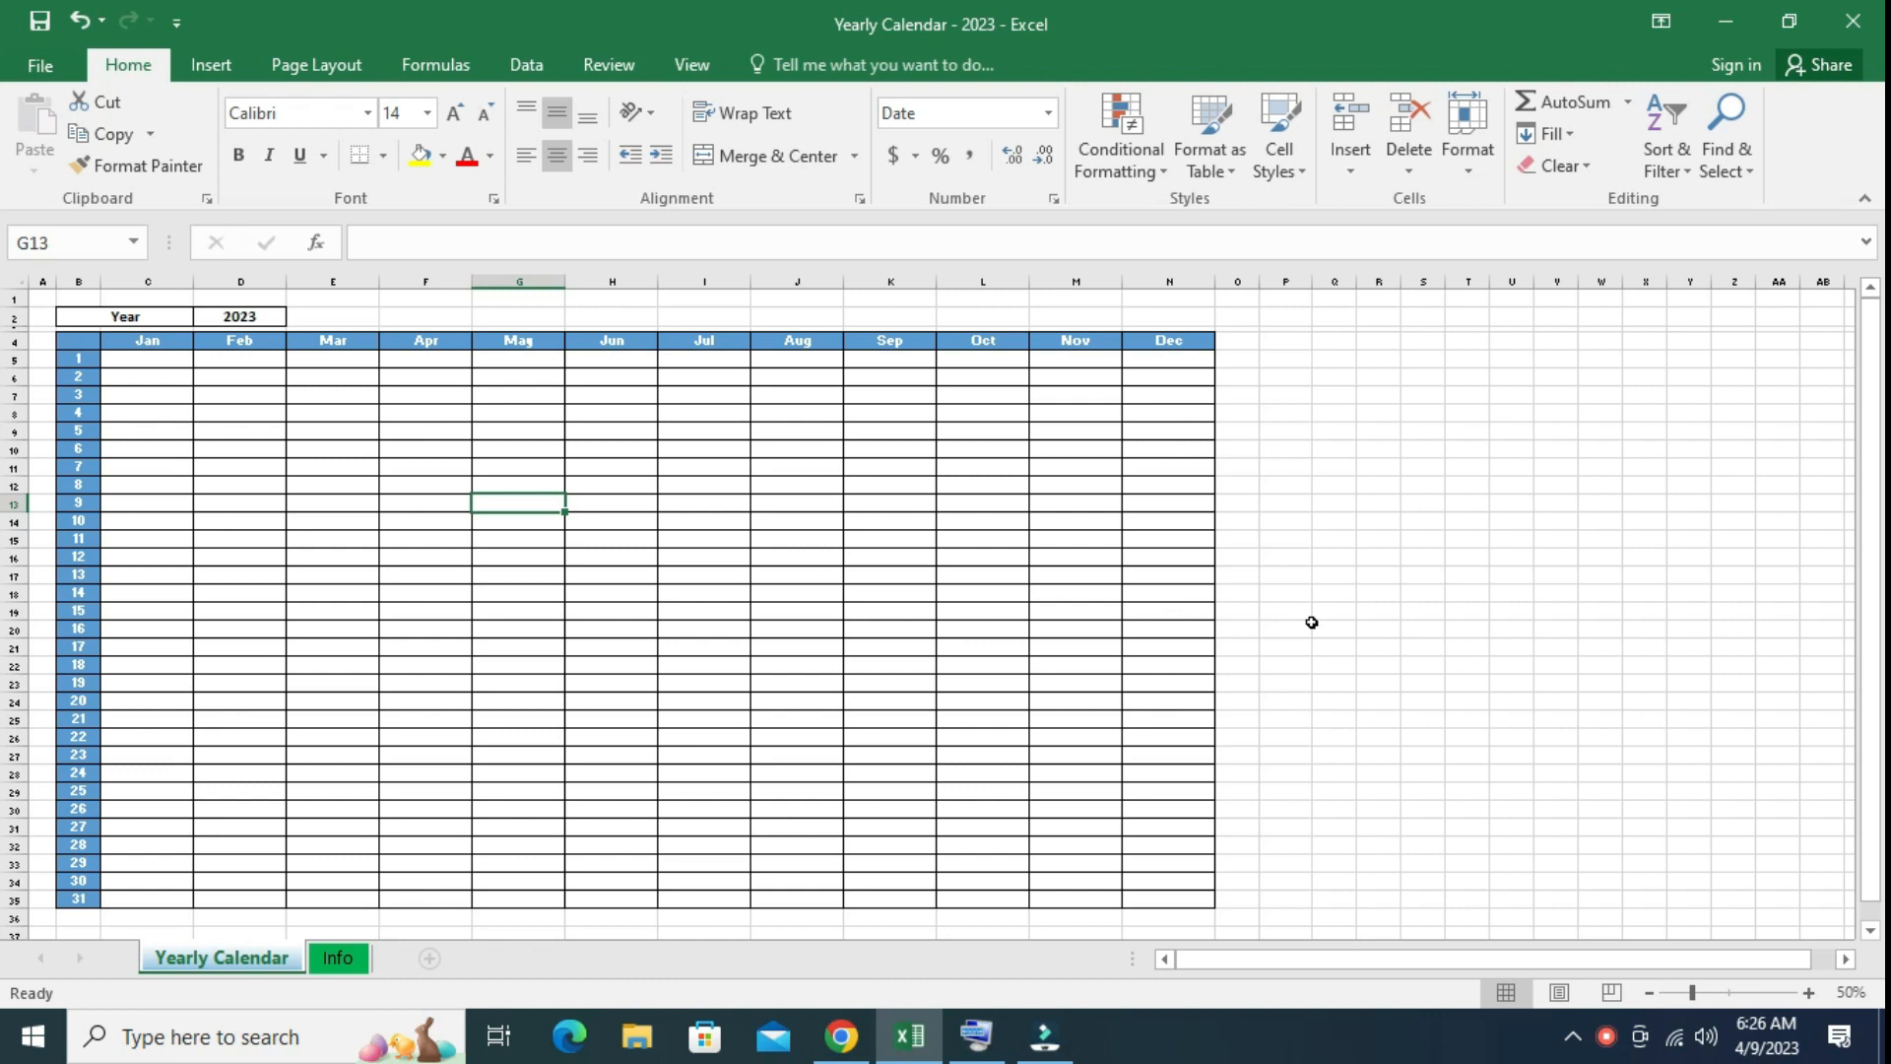
drag(157, 361, 1186, 856)
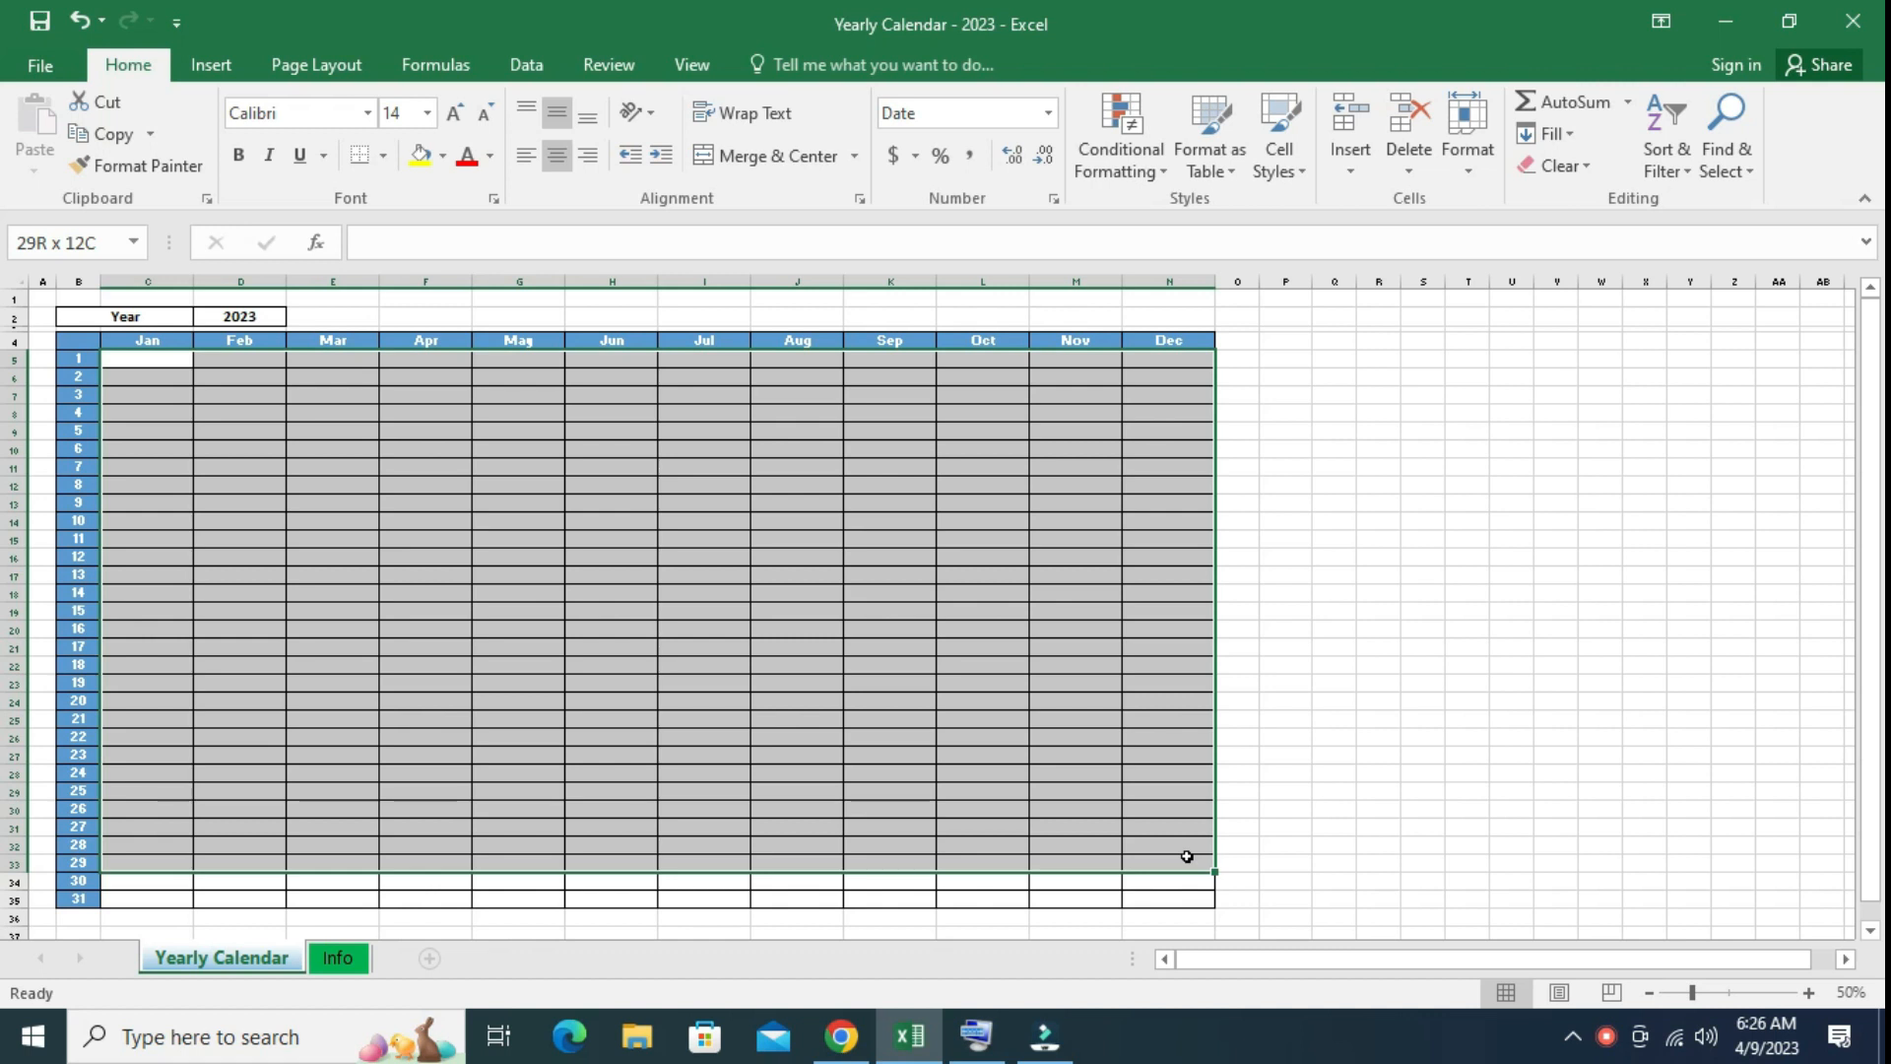
click(1372, 705)
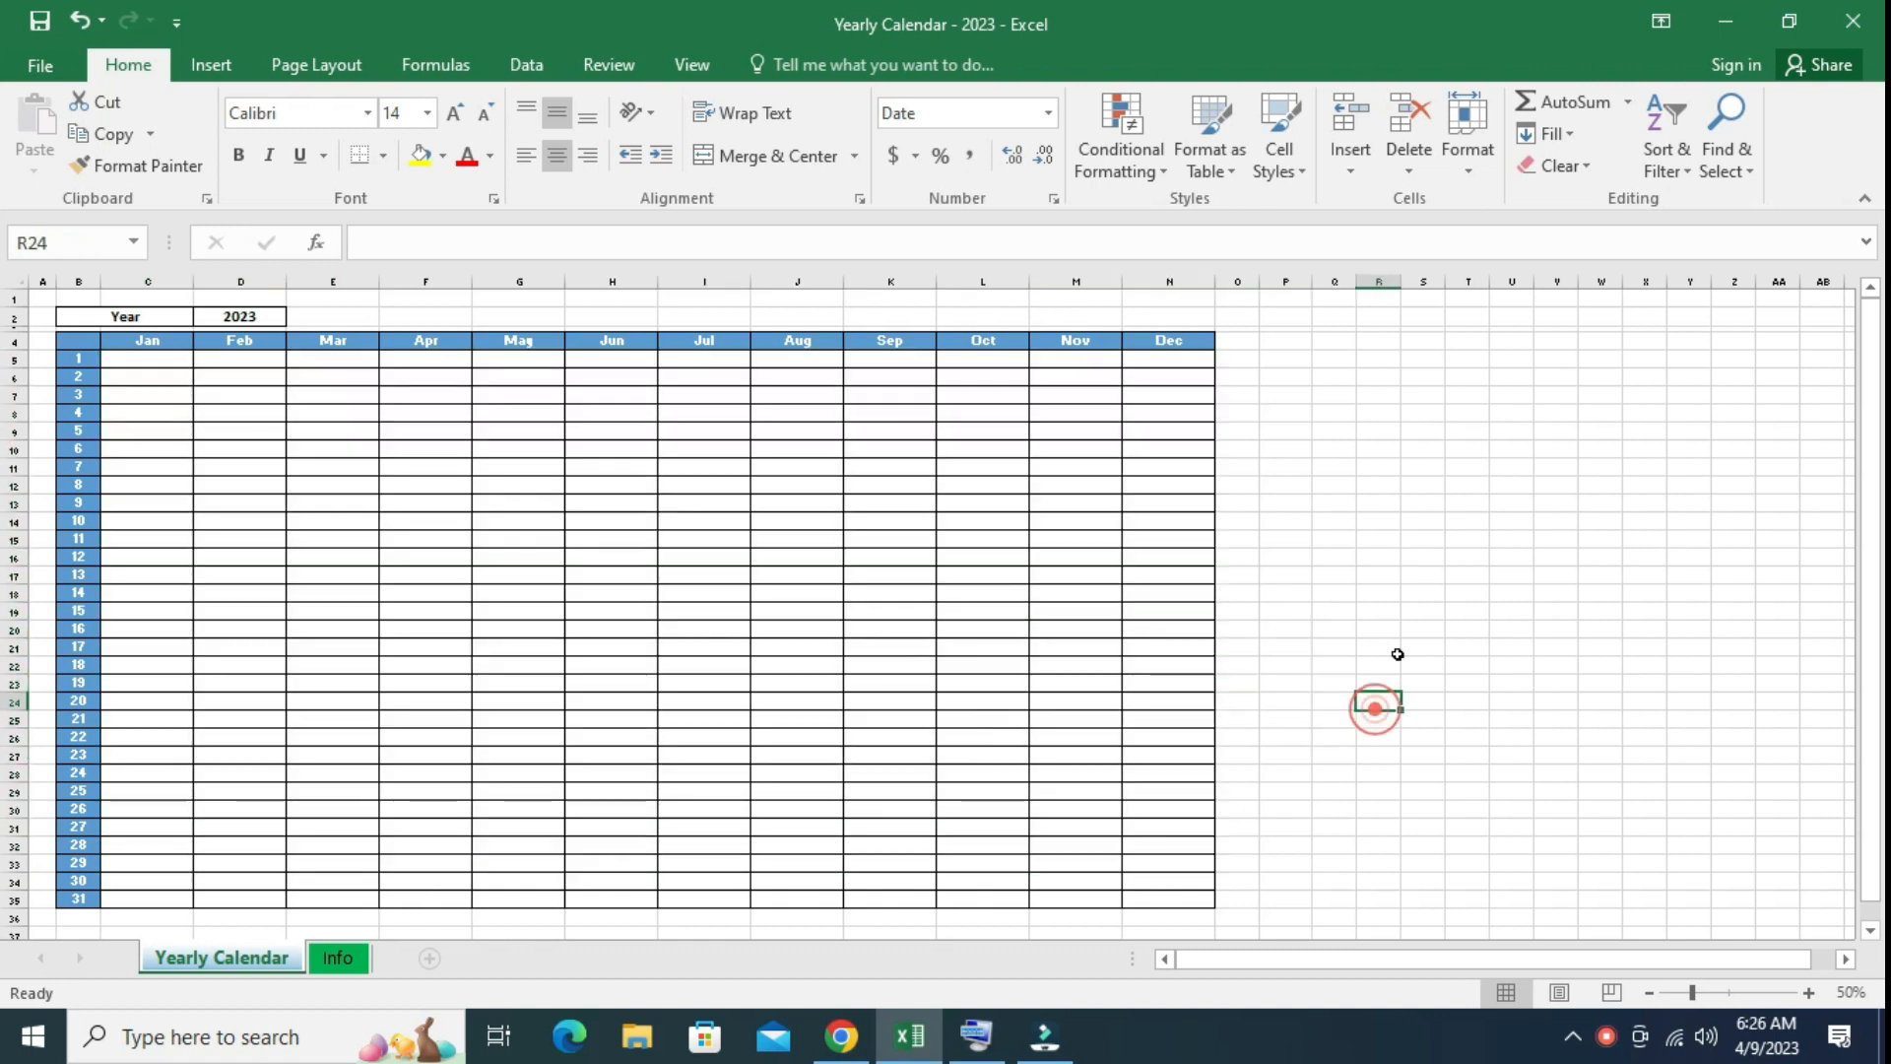
click(1415, 612)
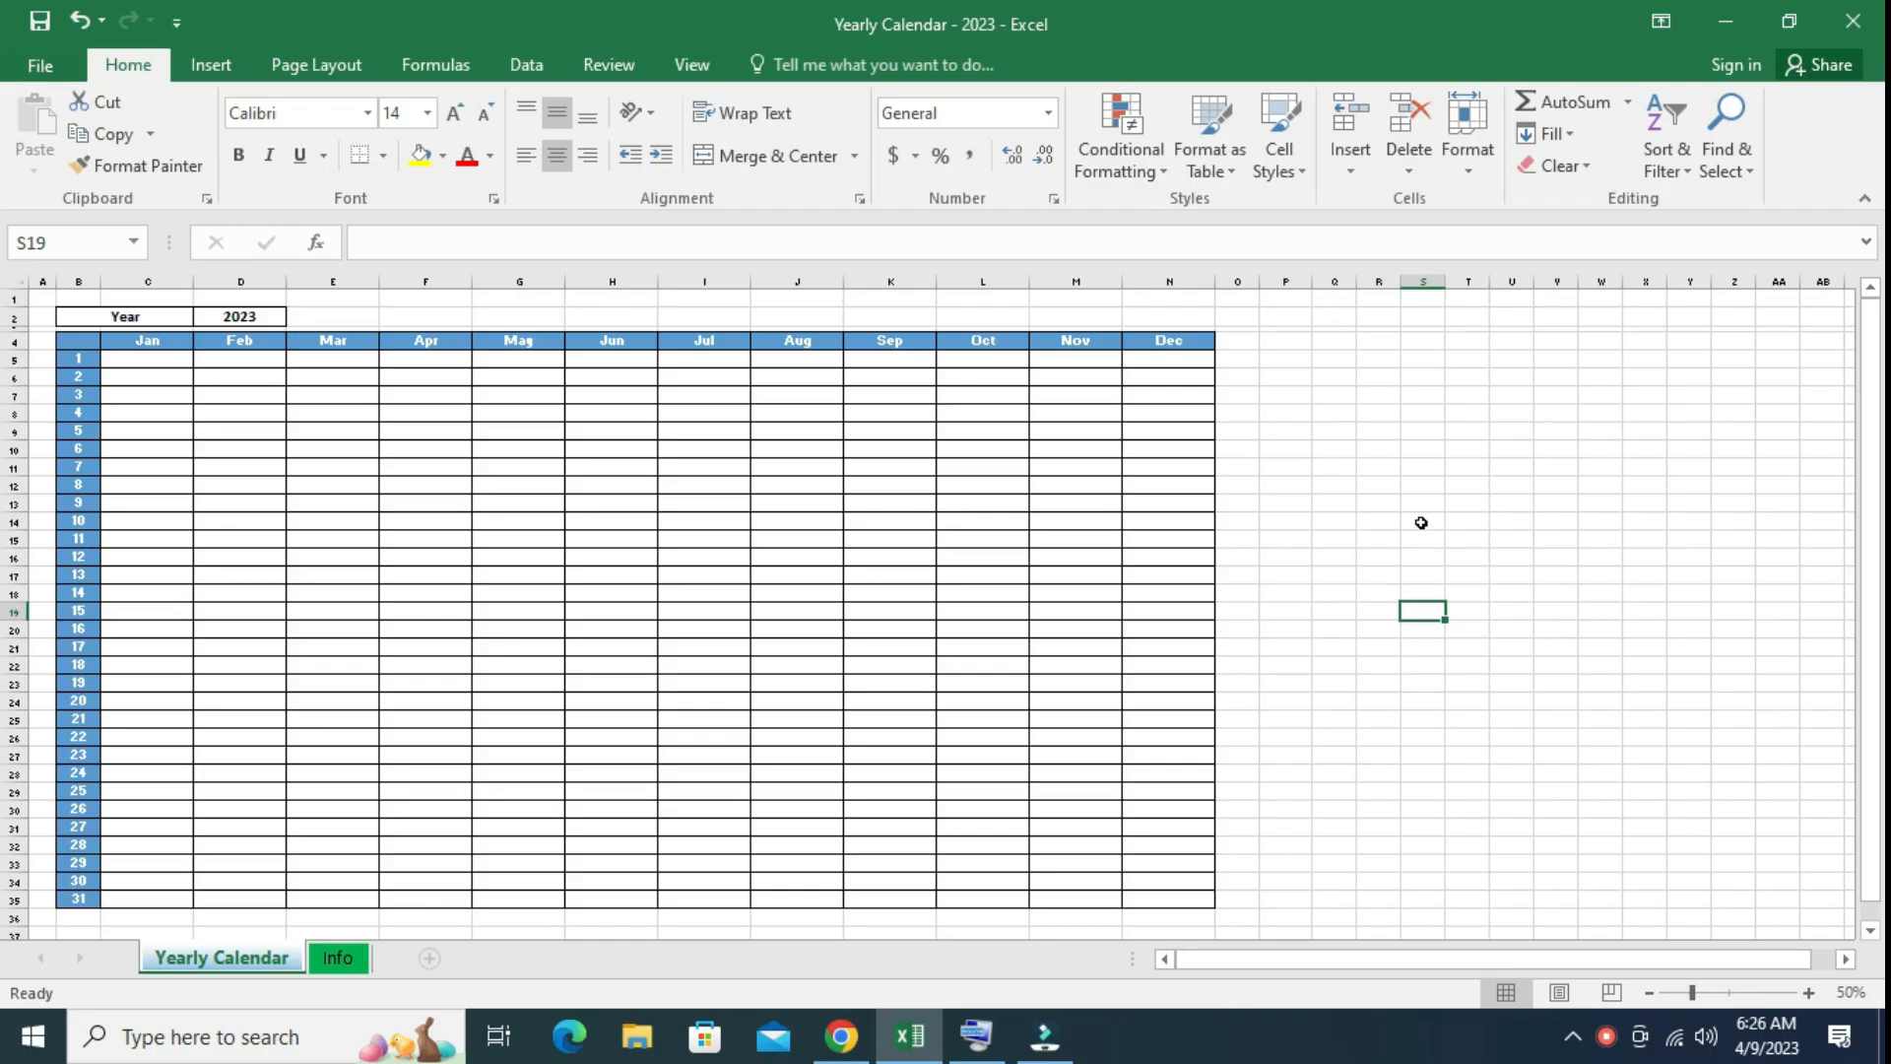
click(1421, 522)
click(1410, 597)
click(301, 626)
click(325, 738)
click(352, 666)
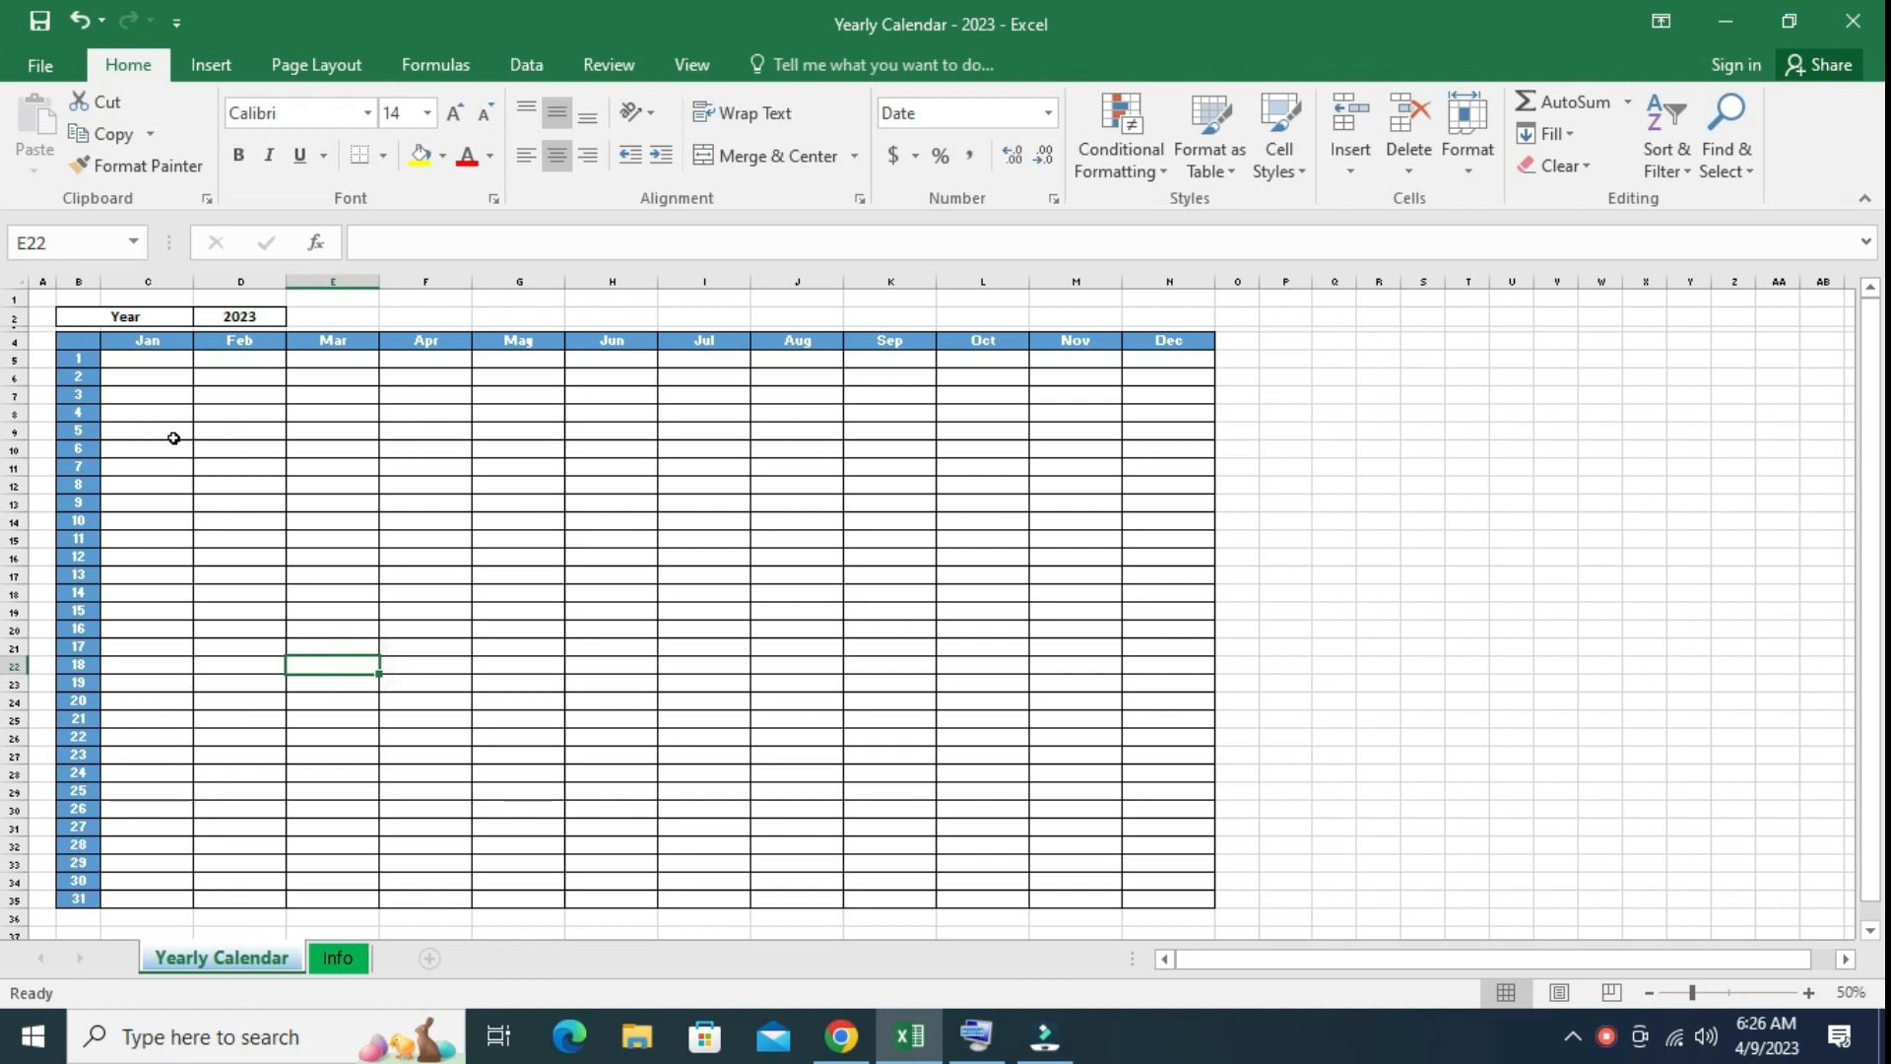
Examine the Yearly Calendar sheet's year cell, the Jan to Dec month headings and the day numbers 1 to 31.
click(337, 958)
click(591, 601)
click(225, 958)
click(261, 323)
drag(148, 340, 1169, 339)
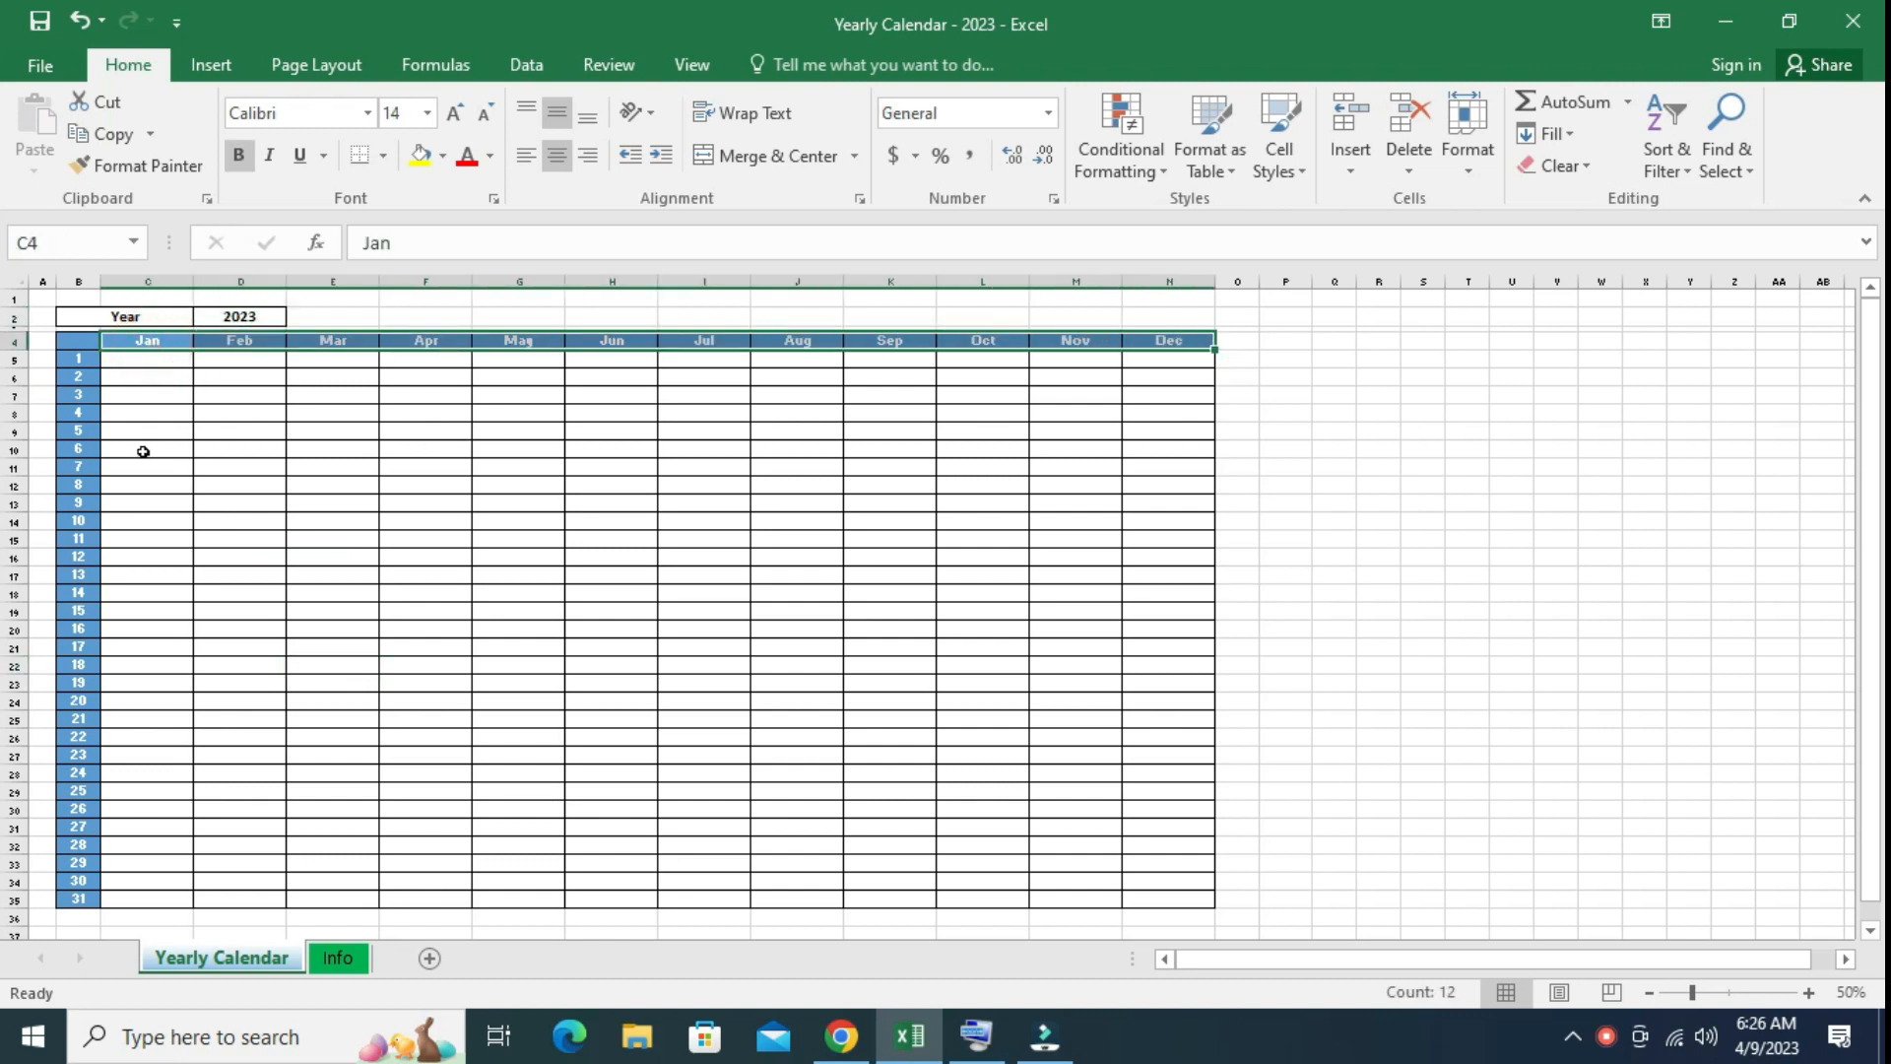
drag(76, 362, 78, 900)
click(418, 718)
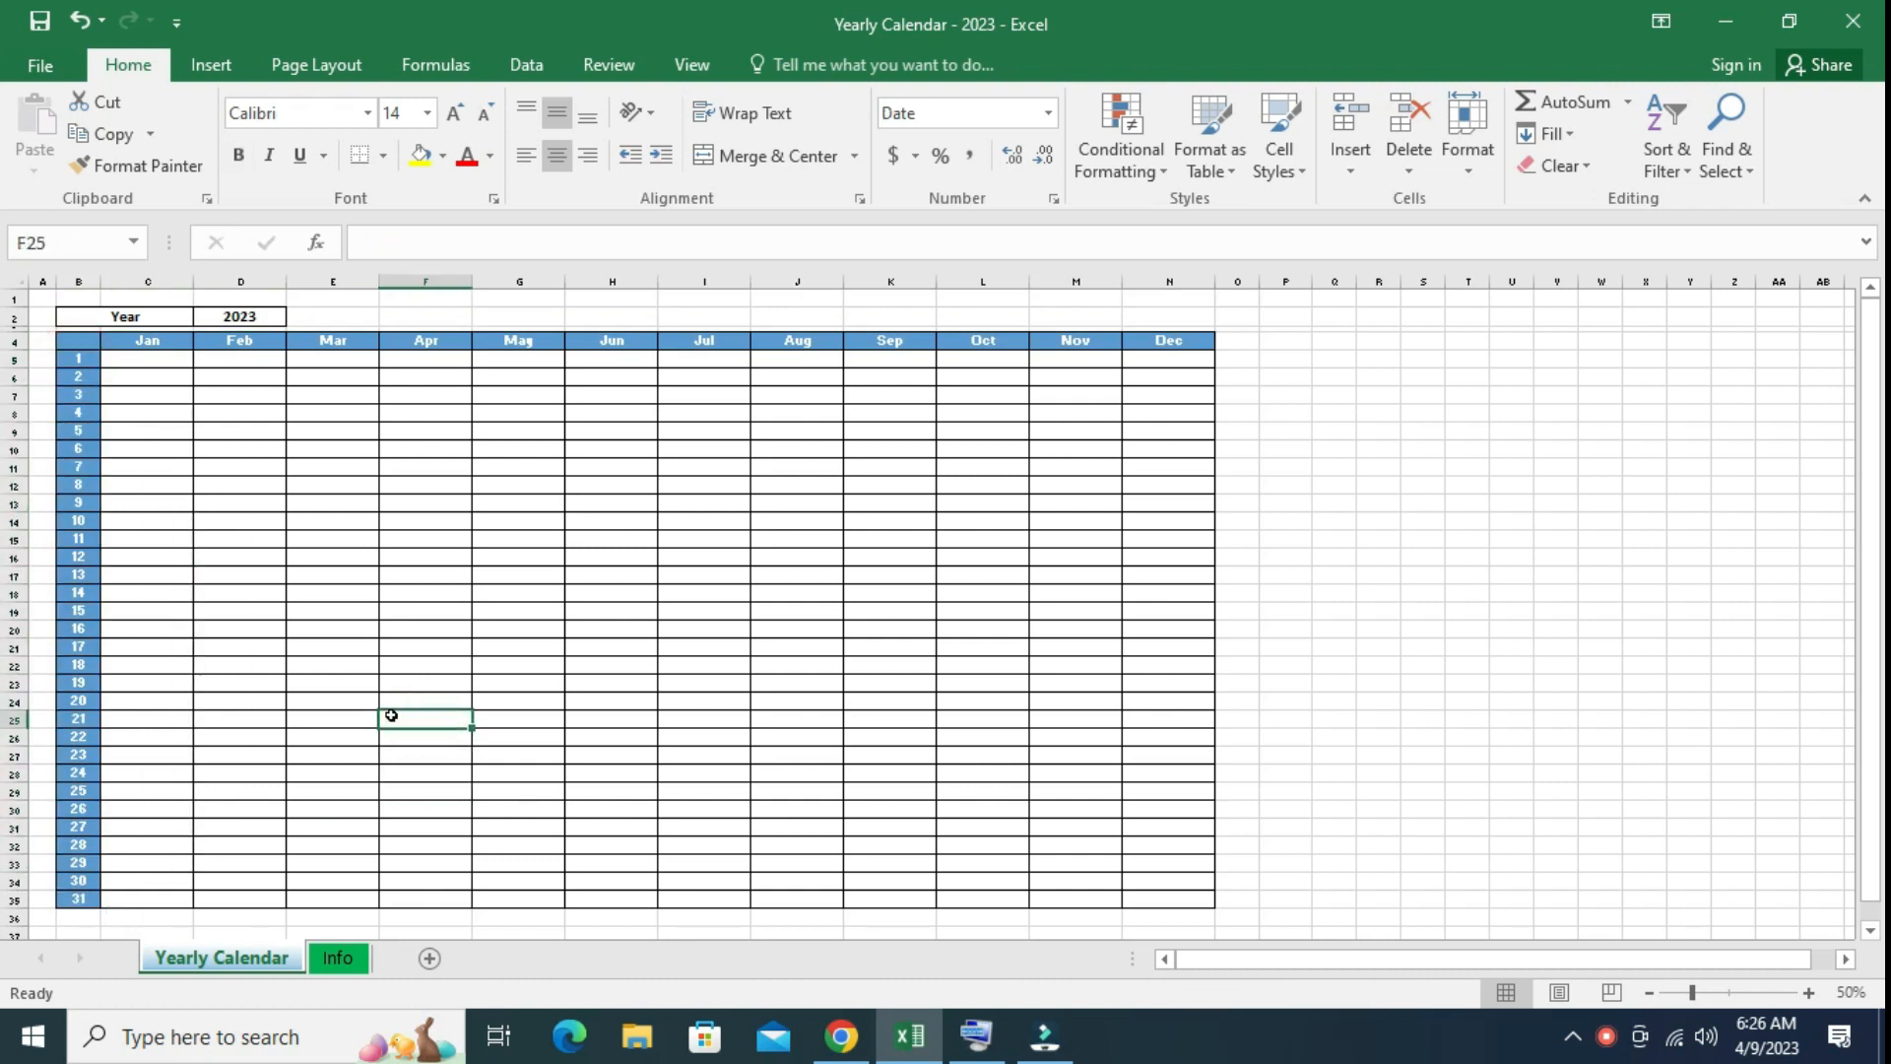
Review the 2023 and 2024 holiday lists and their dates on the Info sheet, and return to the Yearly Calendar sheet.
click(338, 957)
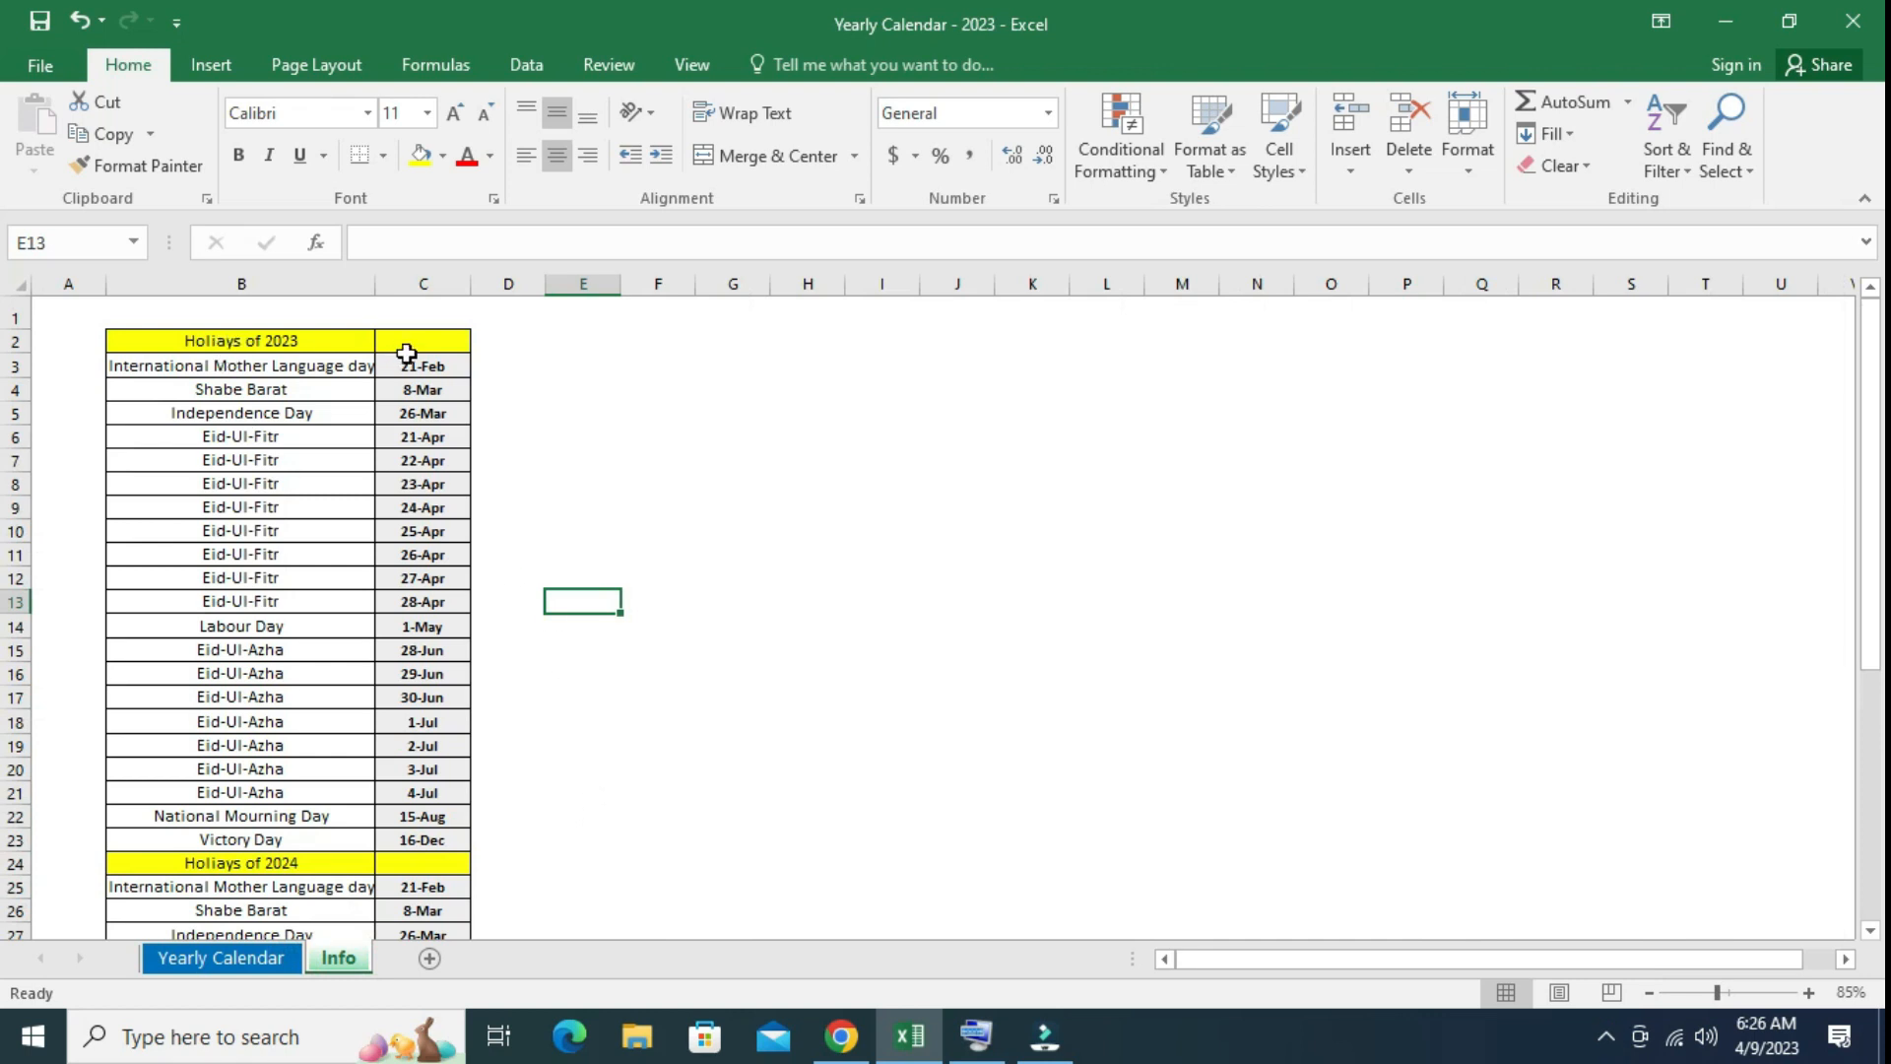
drag(418, 343, 422, 886)
scroll(422, 867, down, 7)
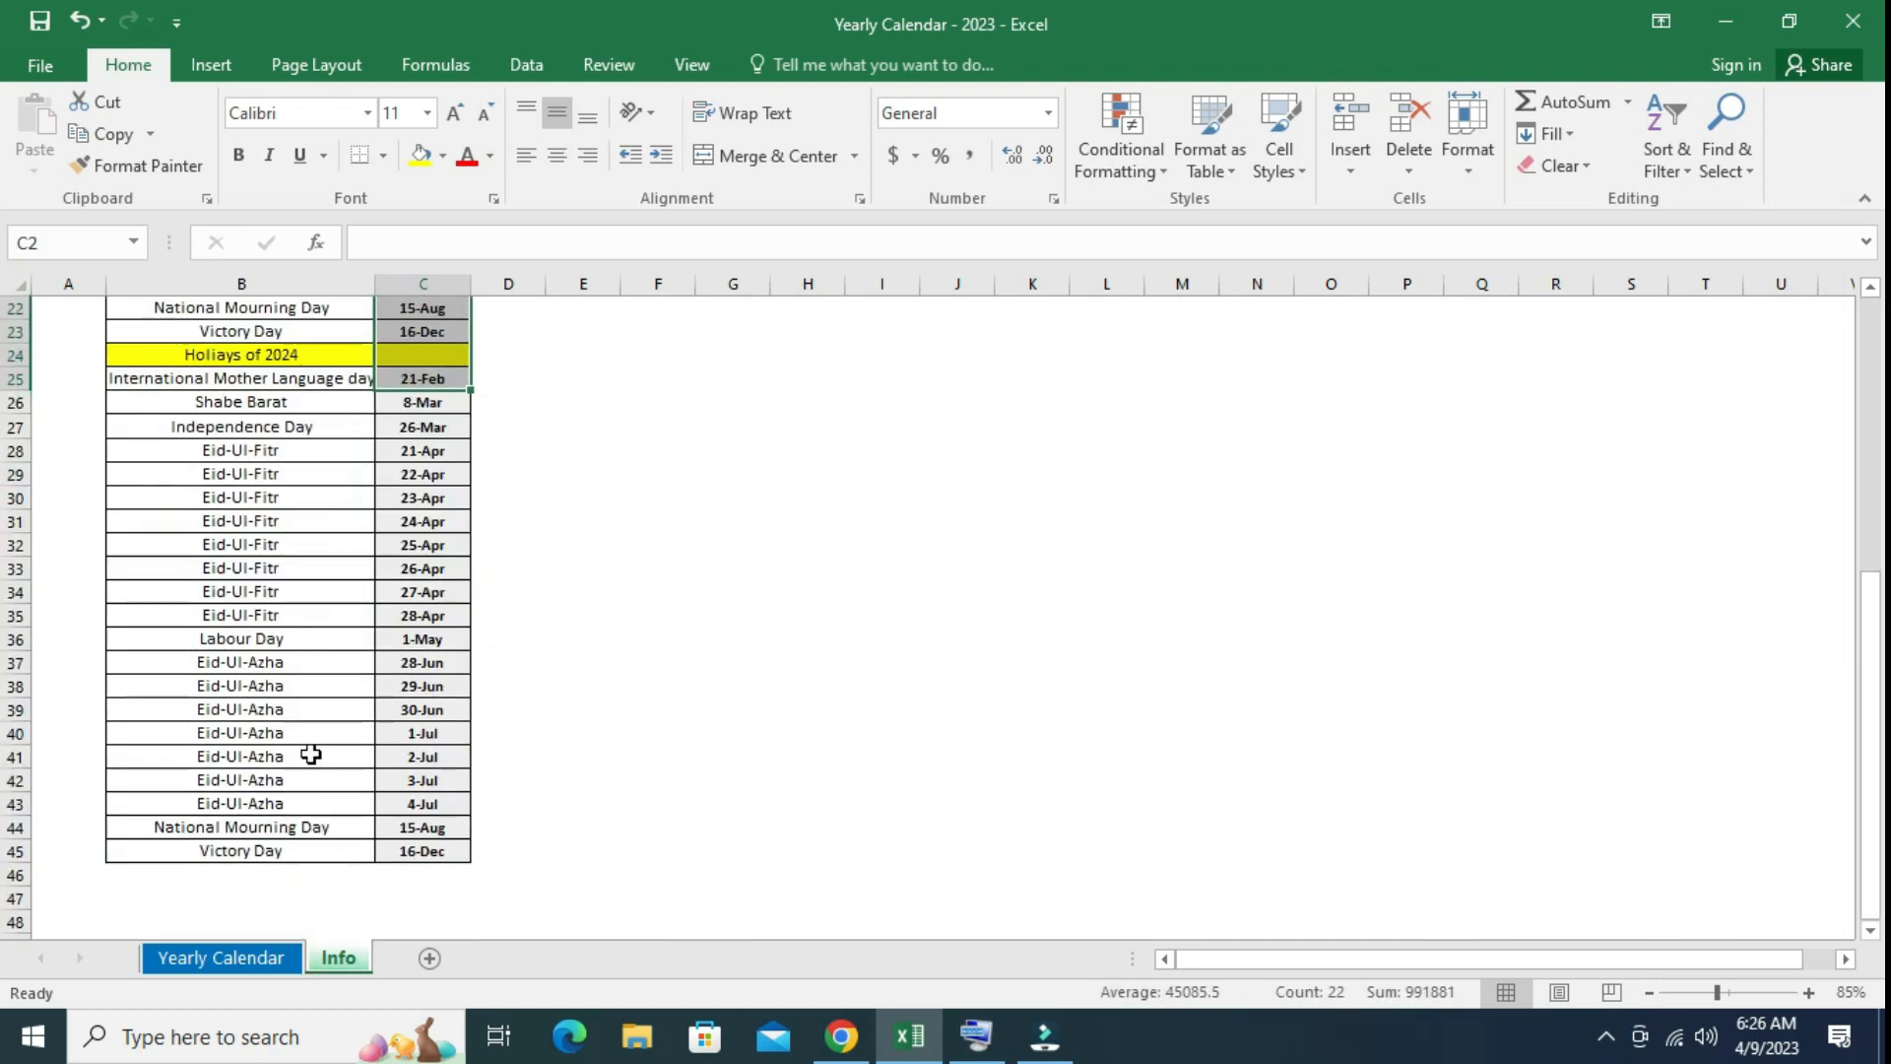
drag(430, 380, 401, 848)
click(729, 849)
click(734, 755)
scroll(729, 754, up, 7)
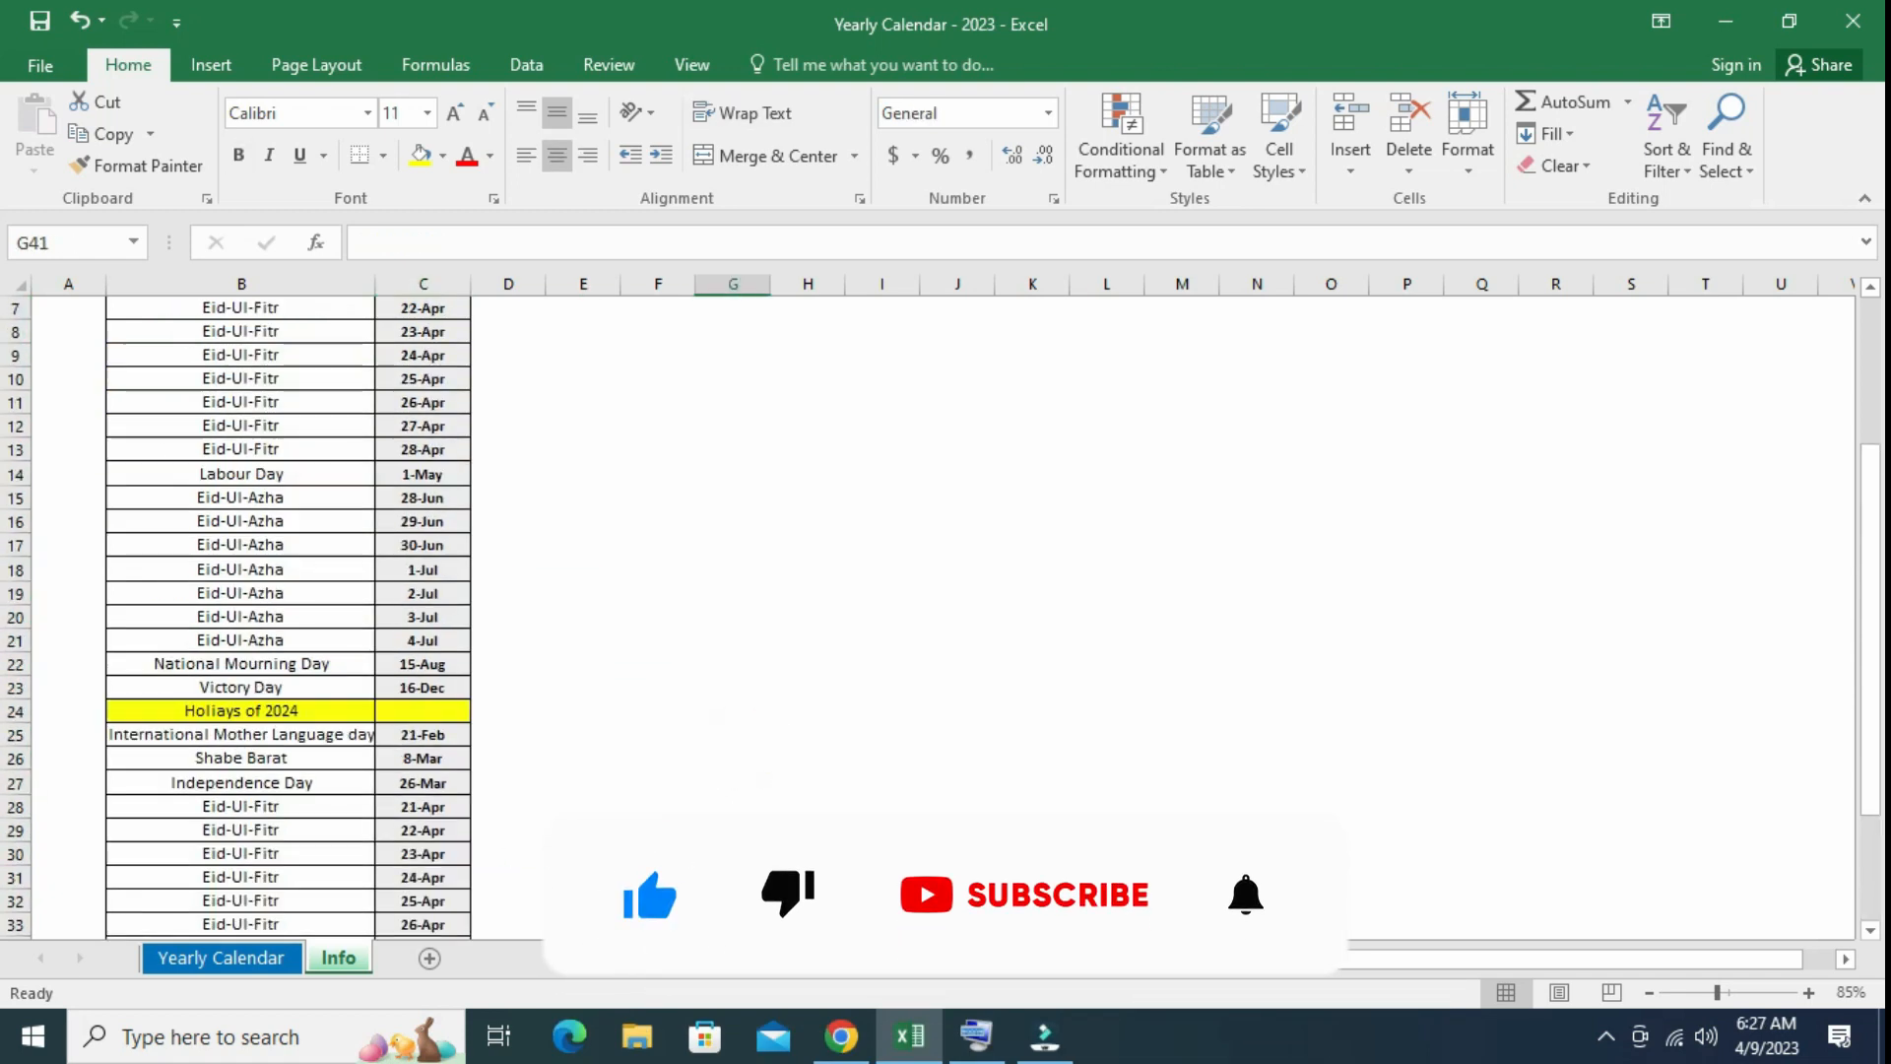
click(711, 622)
click(202, 958)
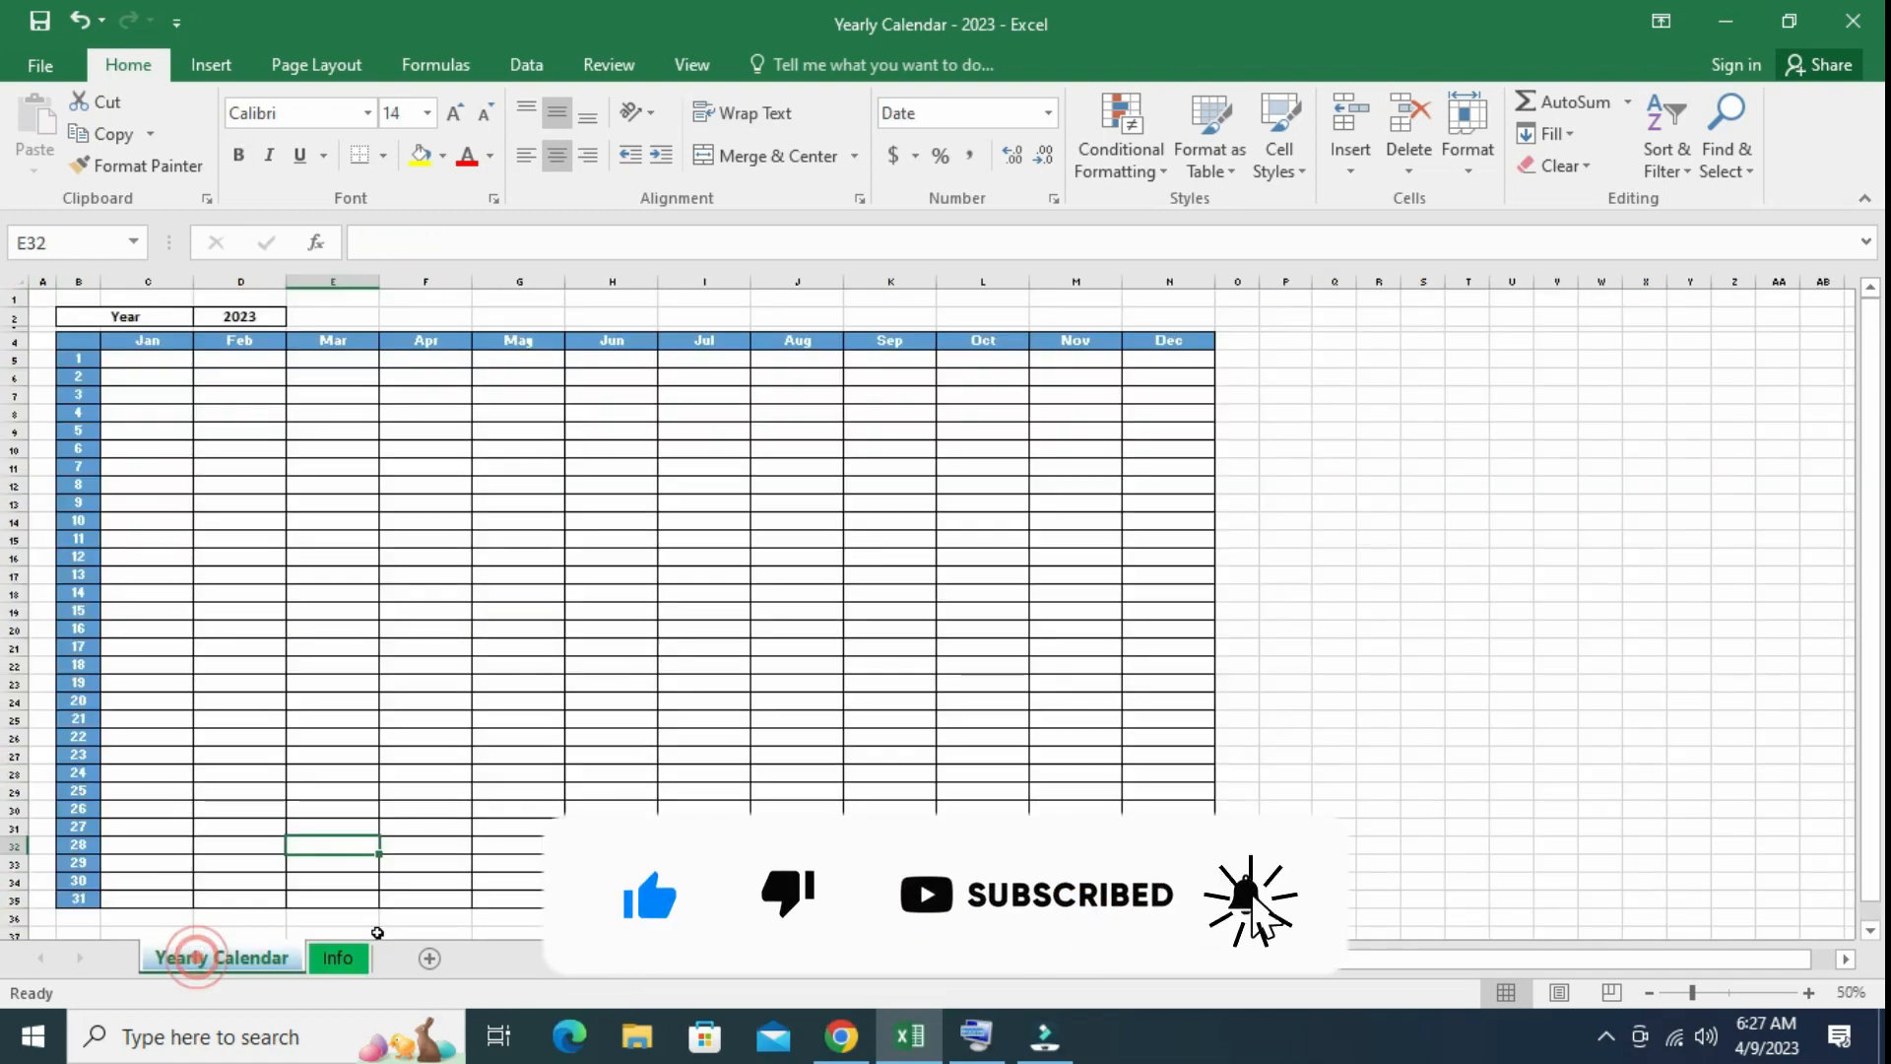
click(732, 697)
click(810, 592)
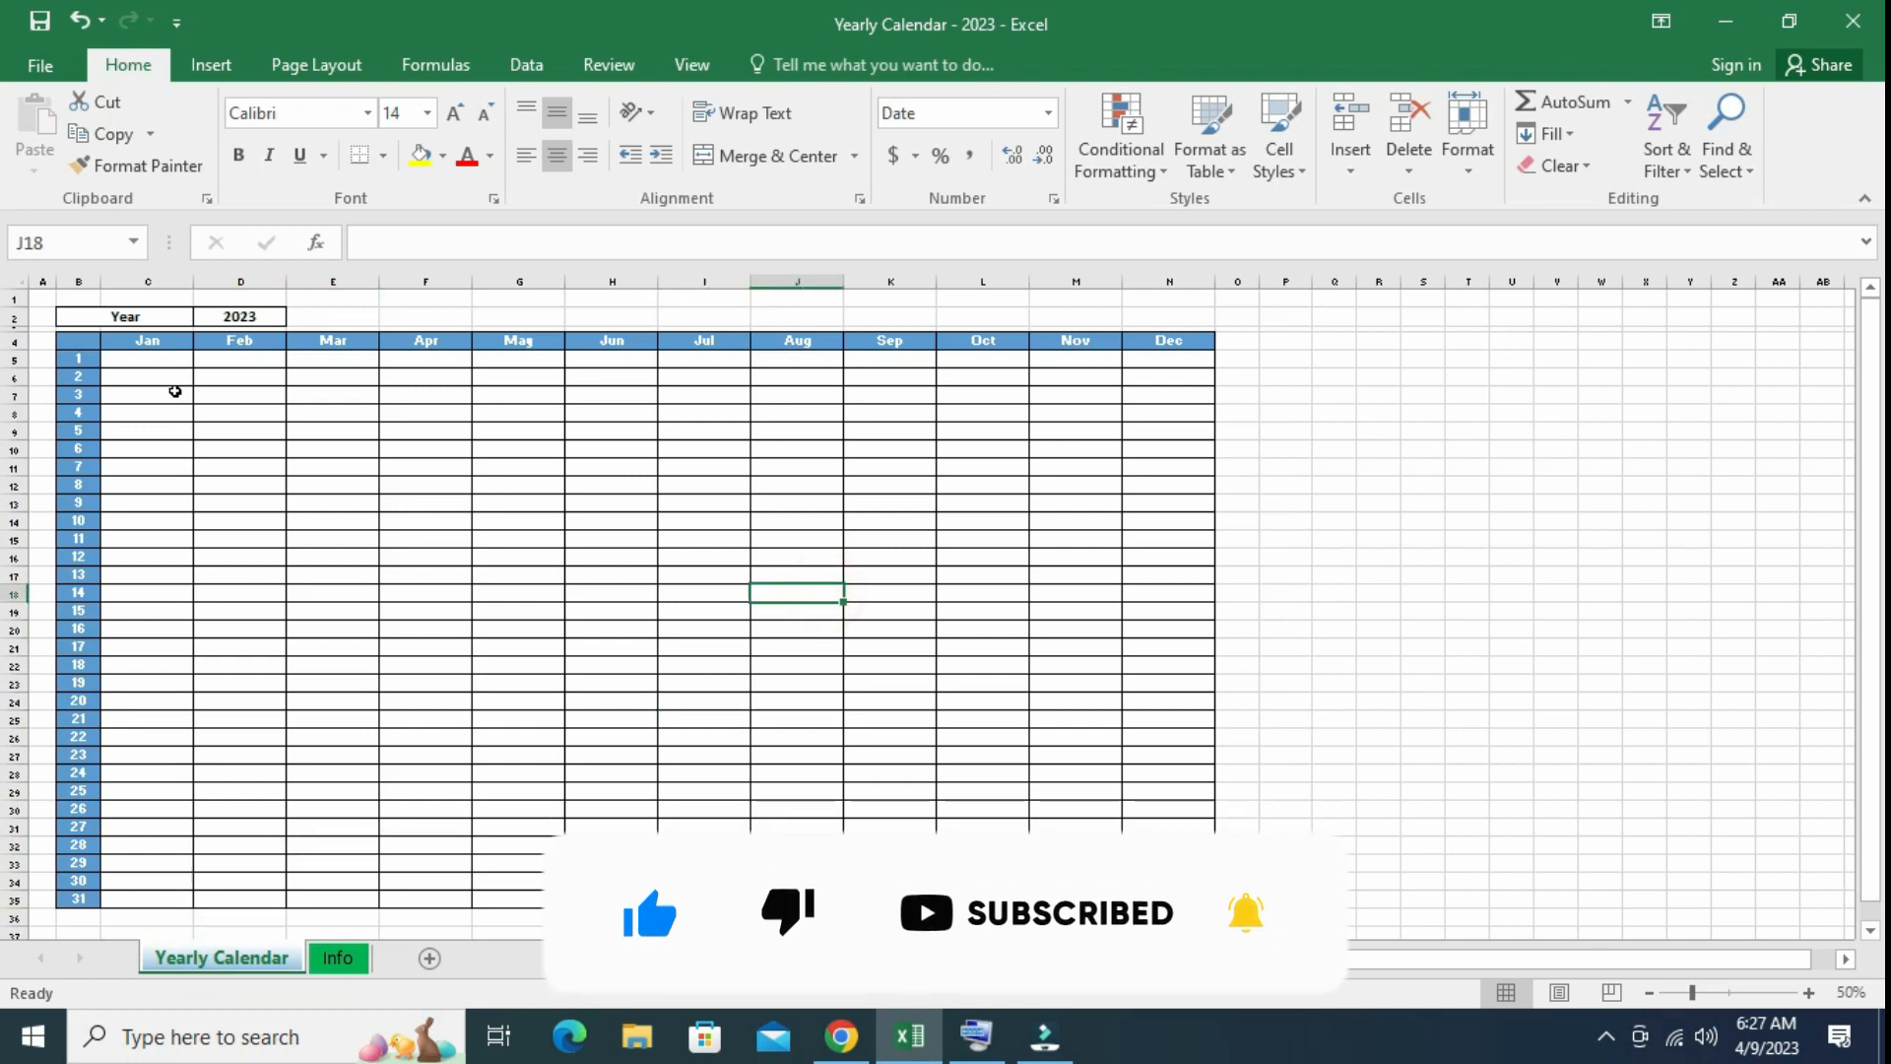
Start a DATE formula in cell C5 with the year cell as its fully absolute first argument, $D$2.
click(128, 359)
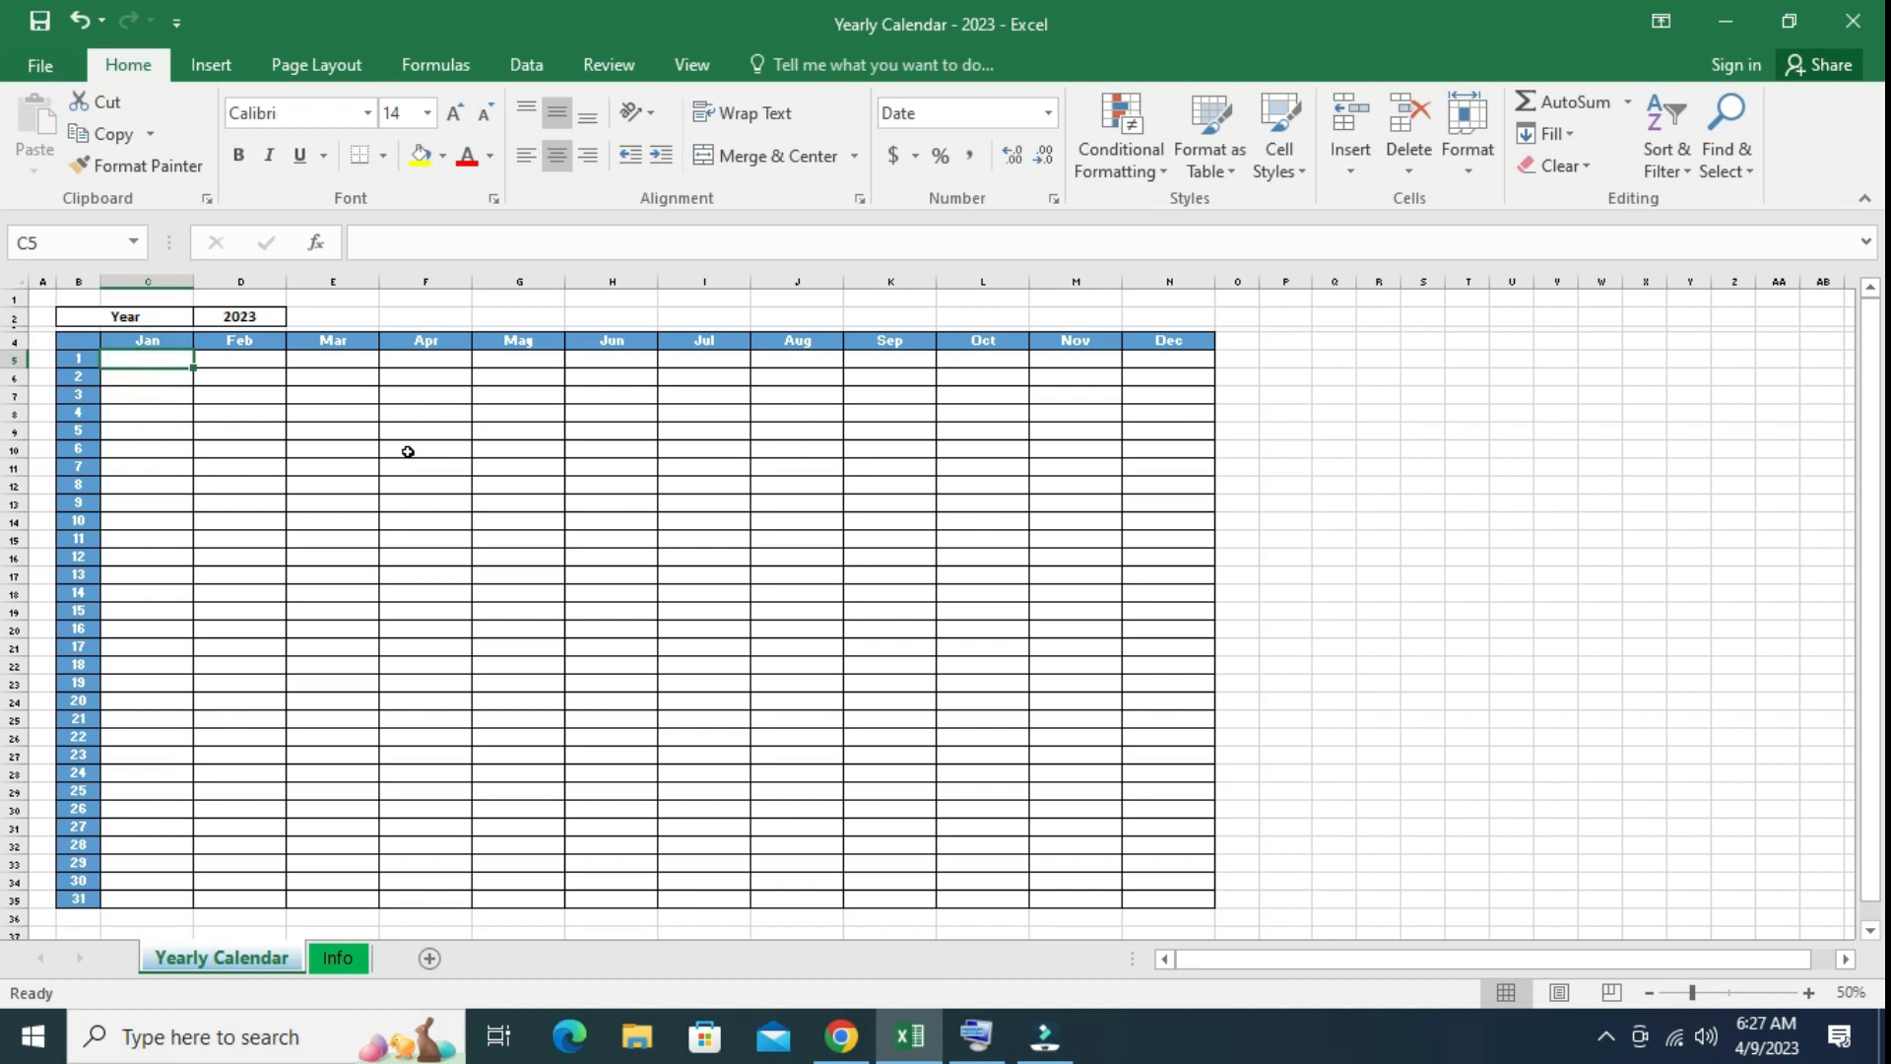
text(=)
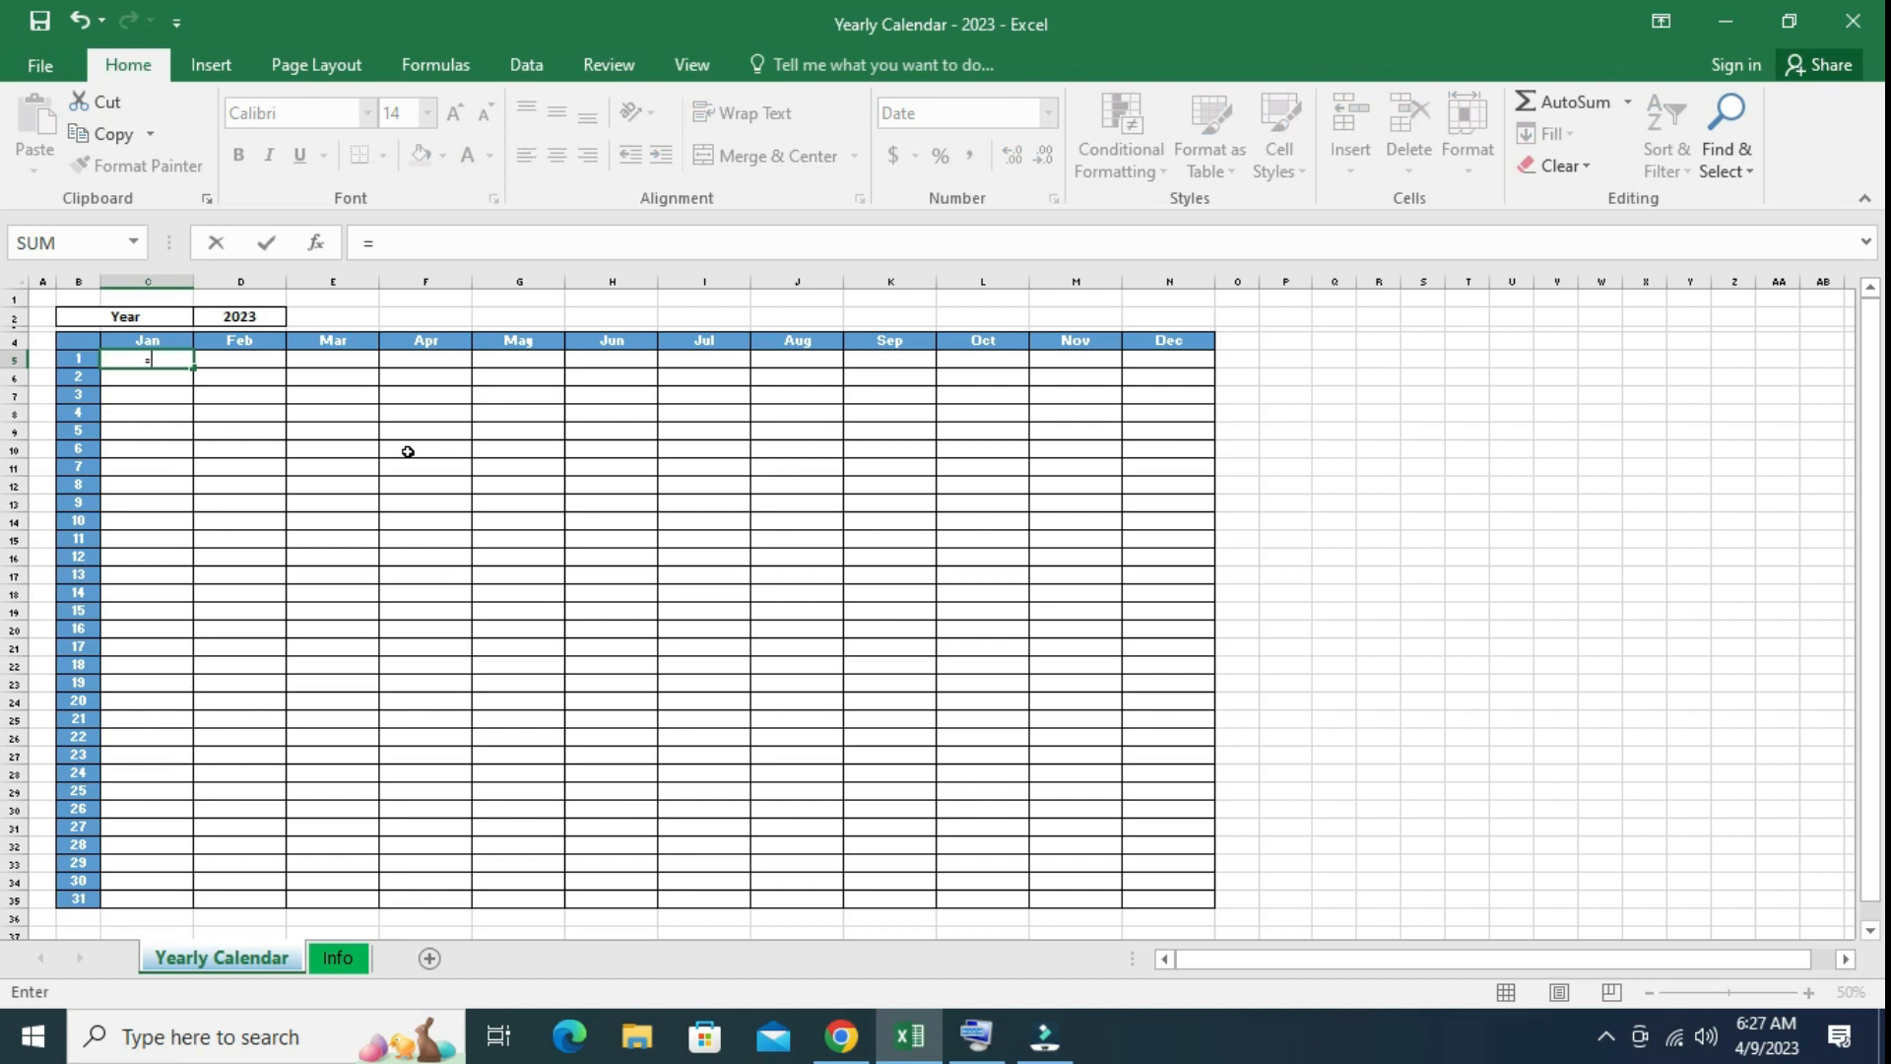
text(date)
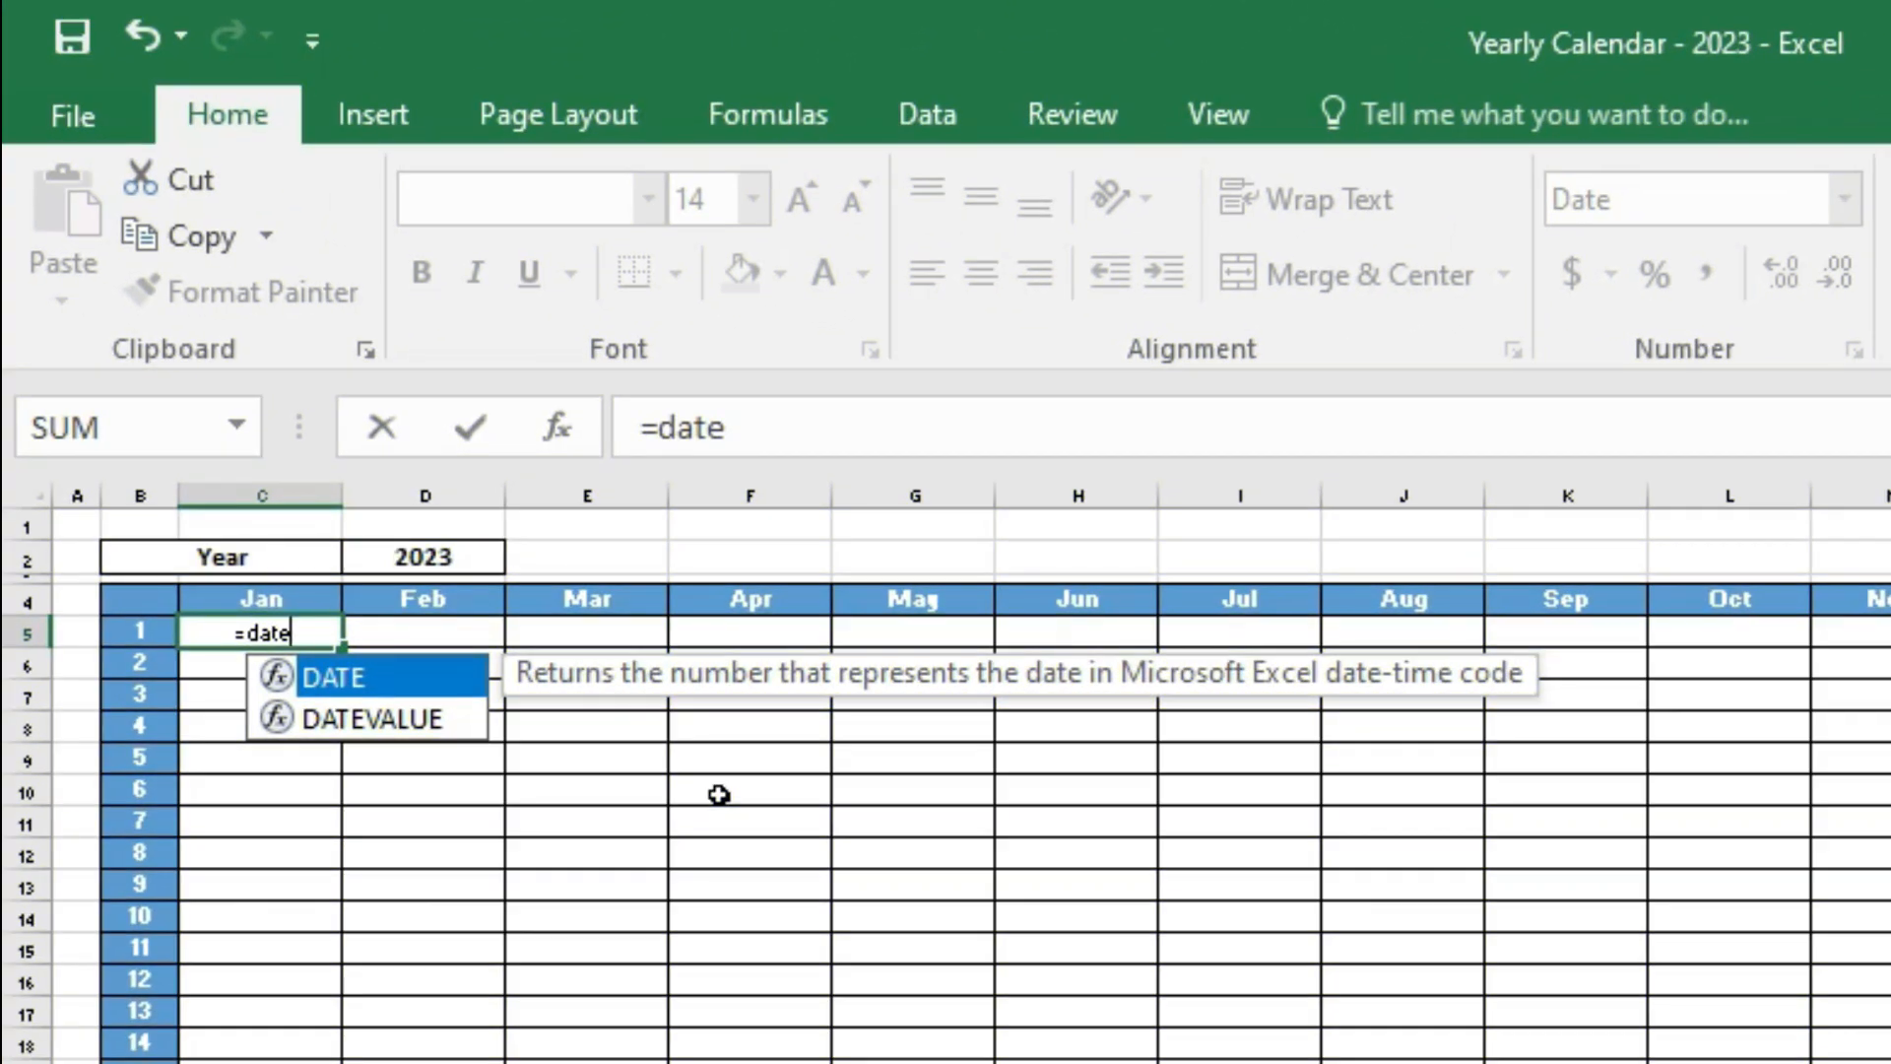
key(Tab)
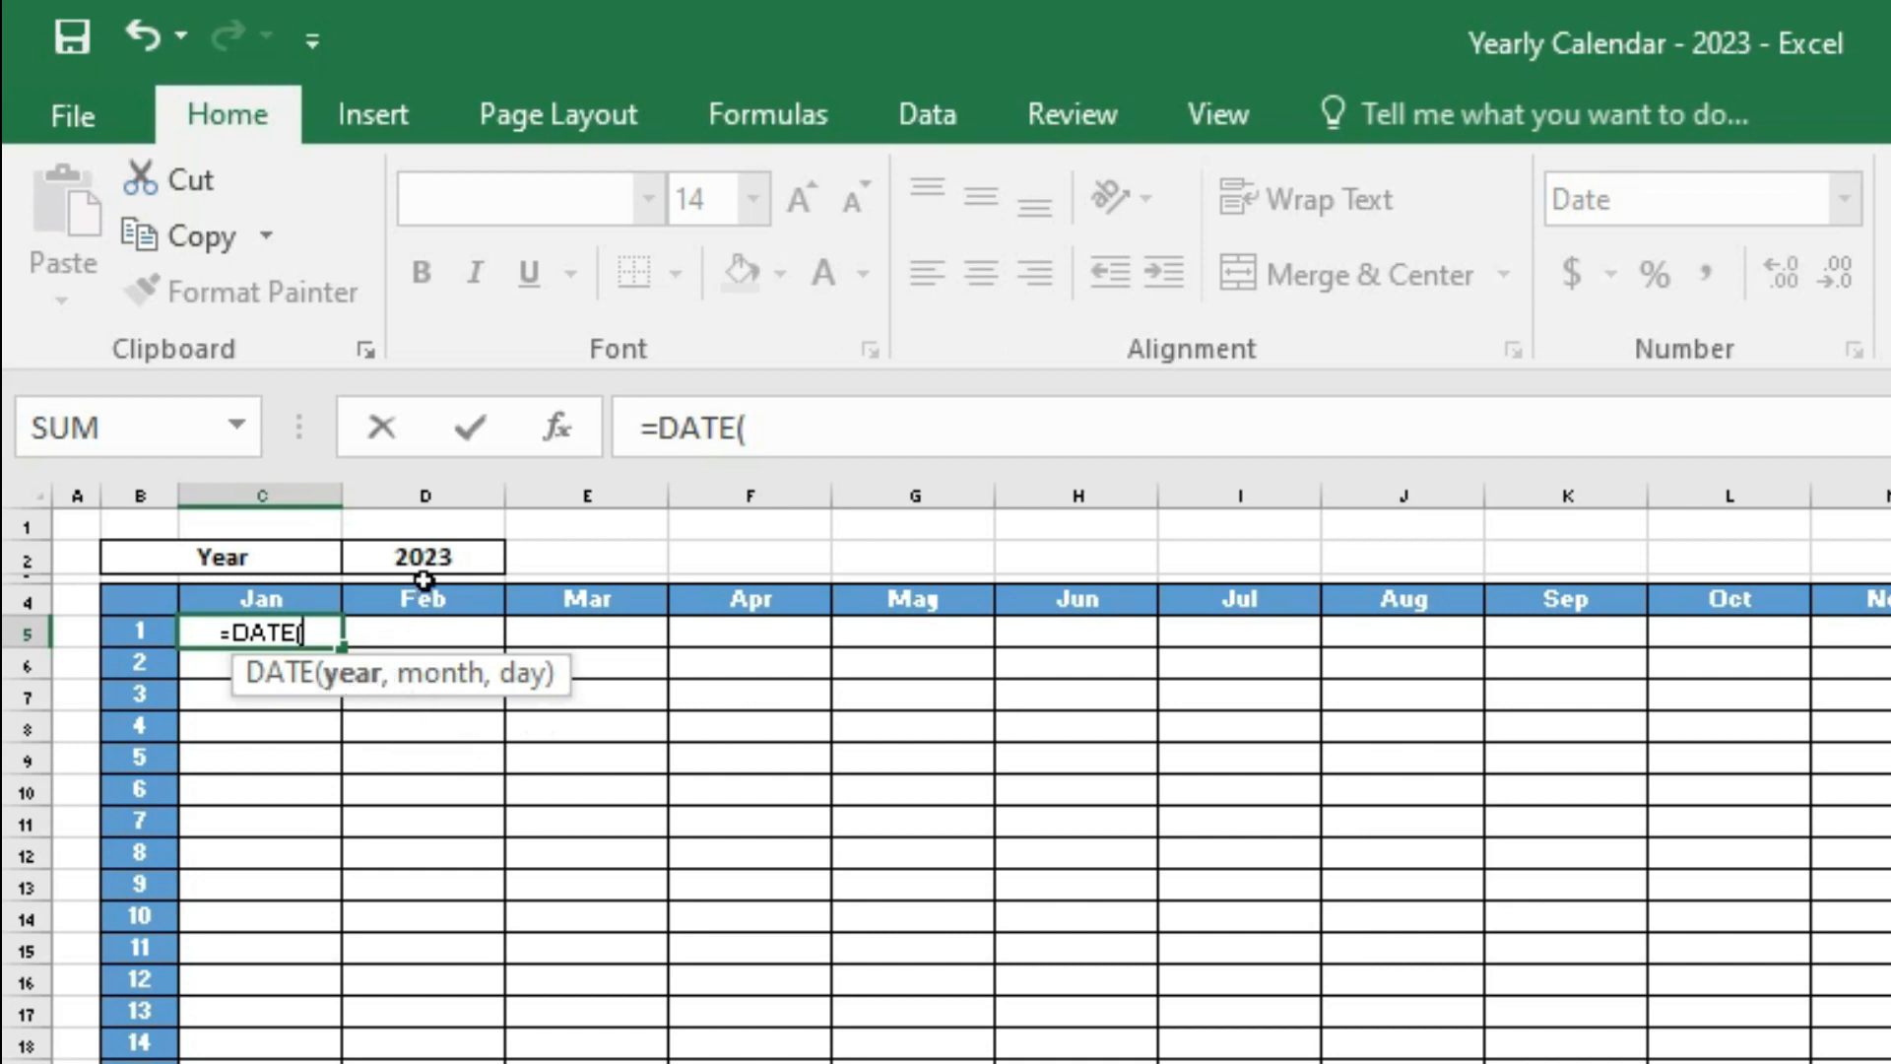
click(438, 553)
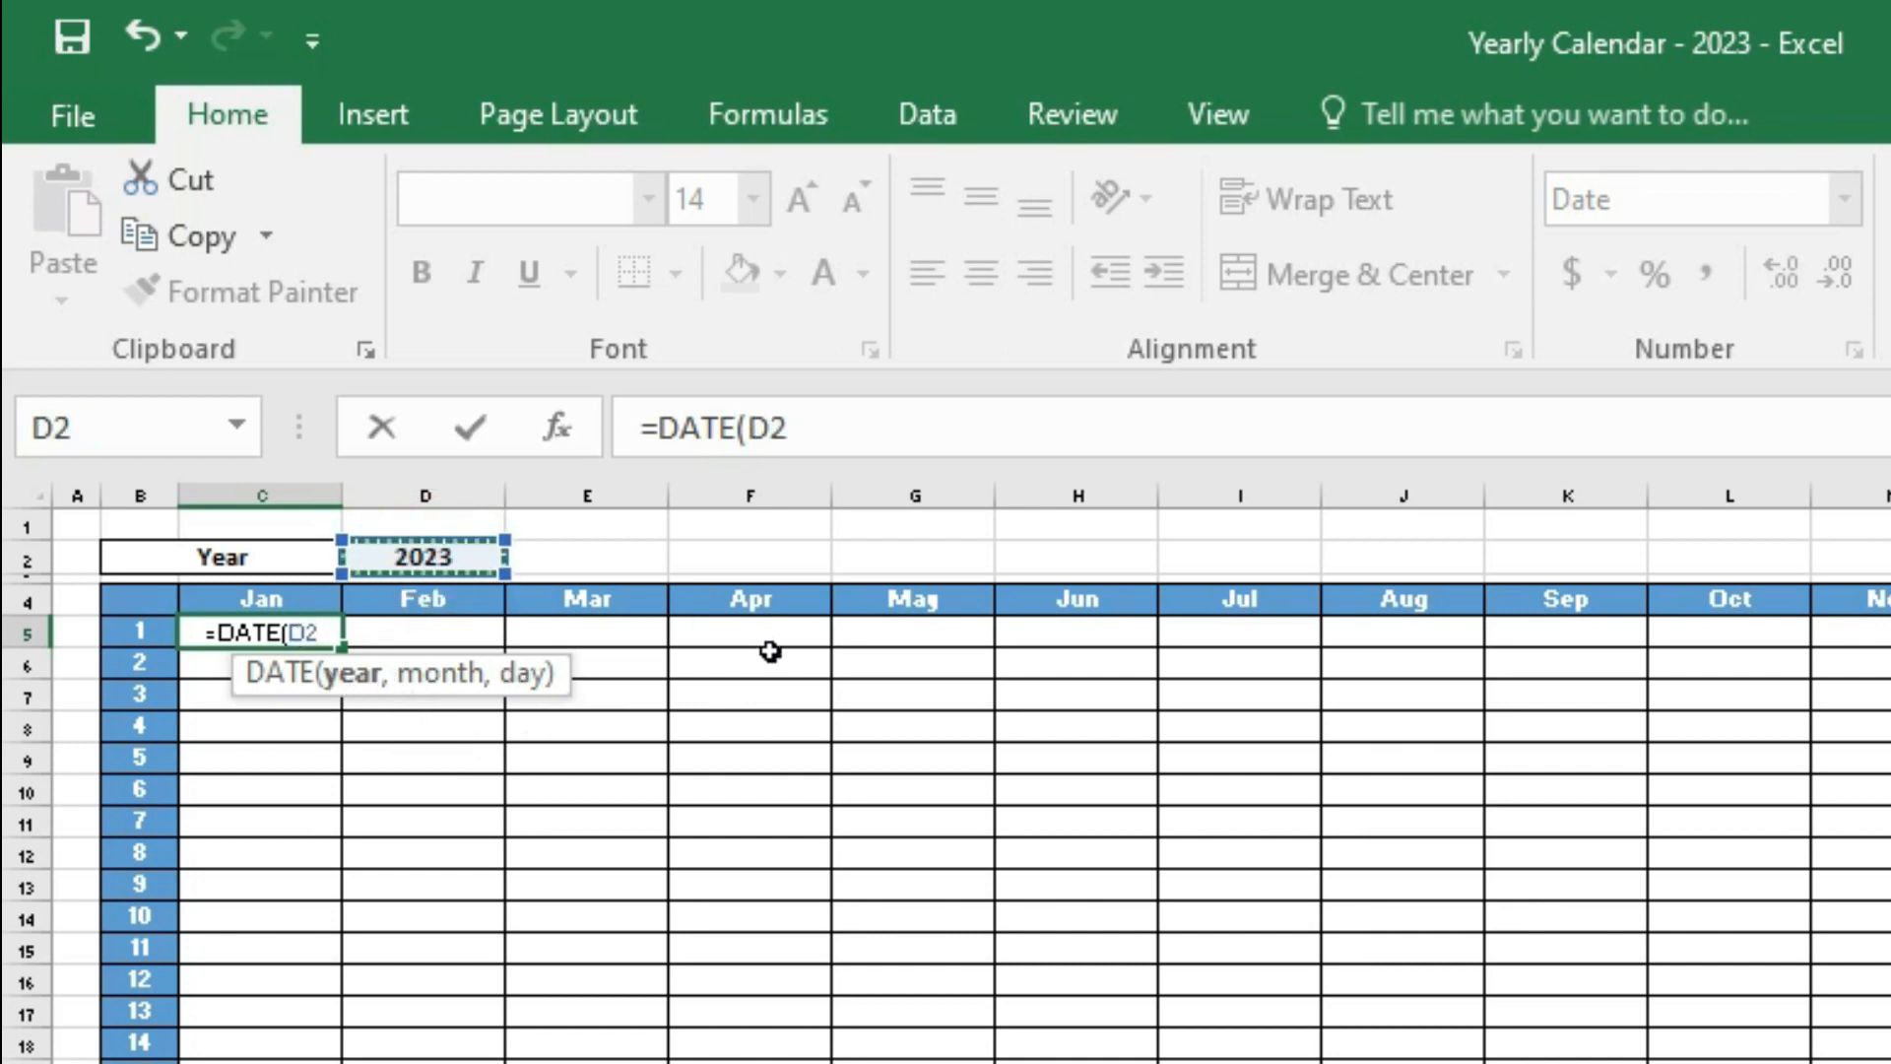
key(F4)
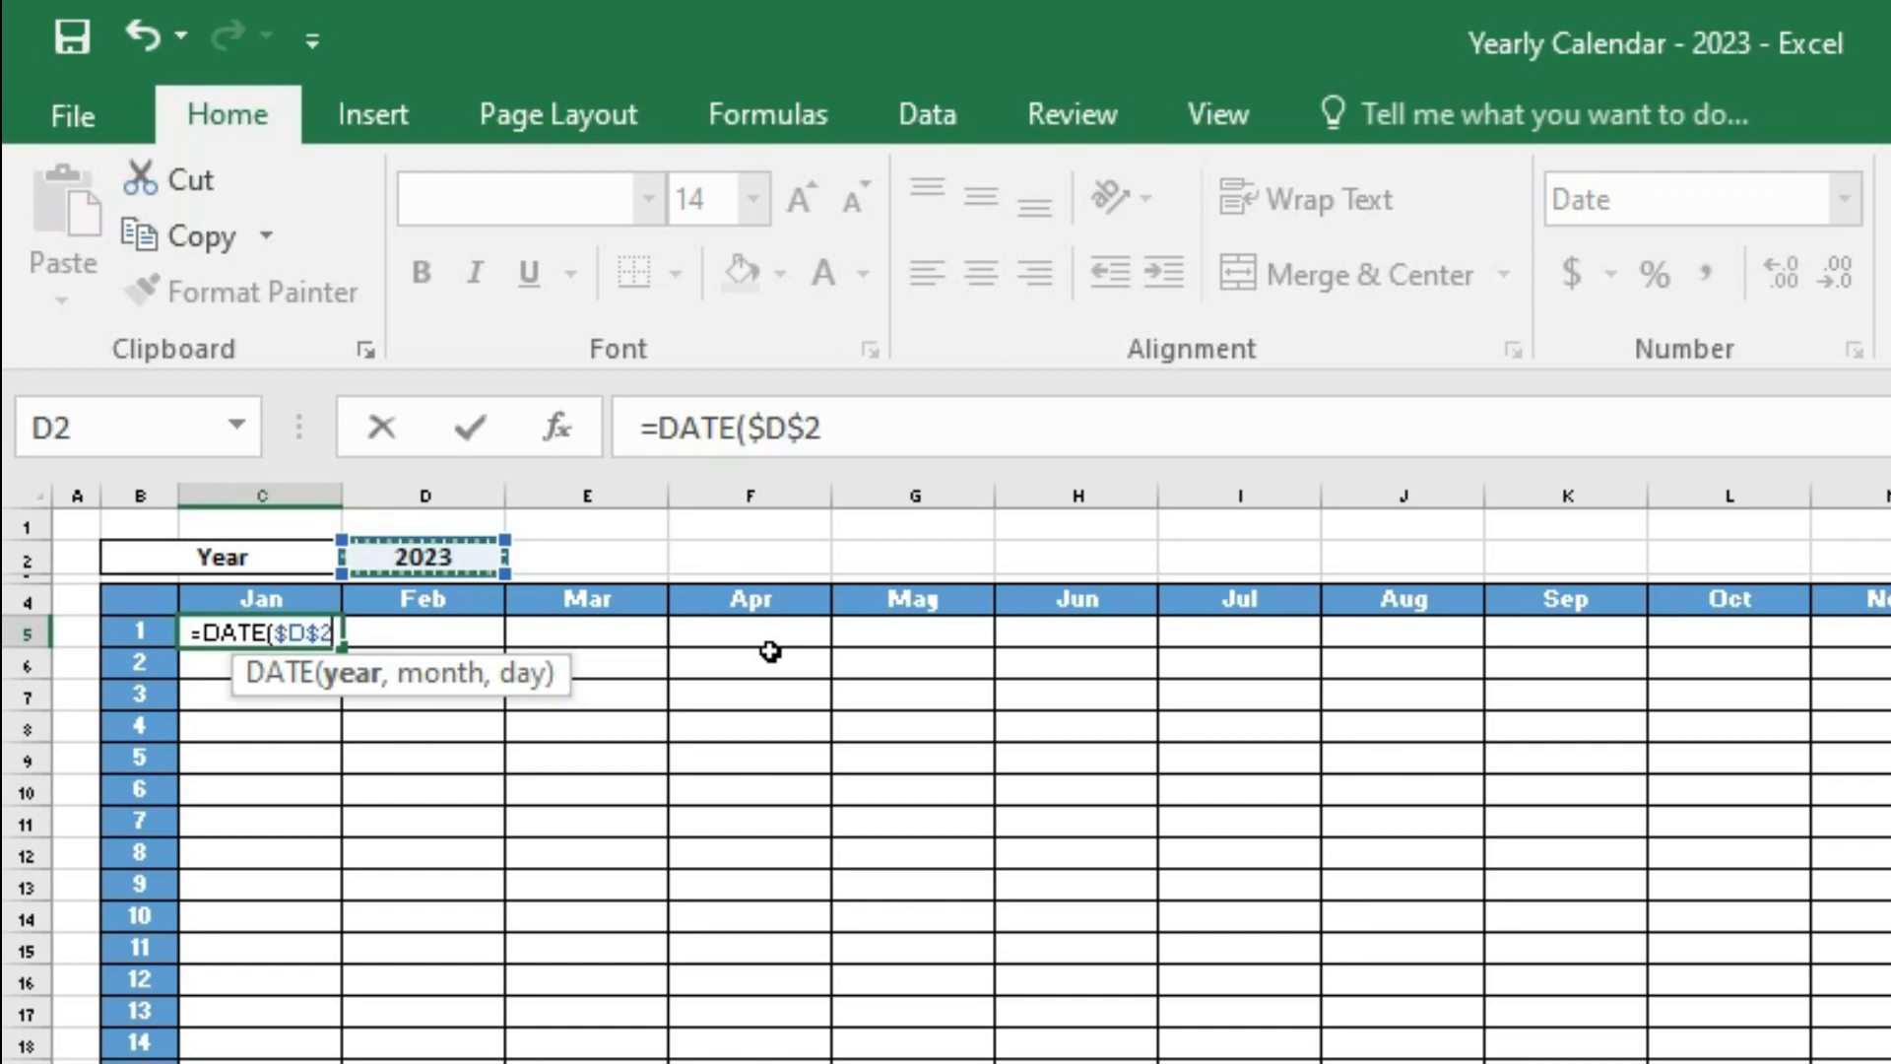
text(,)
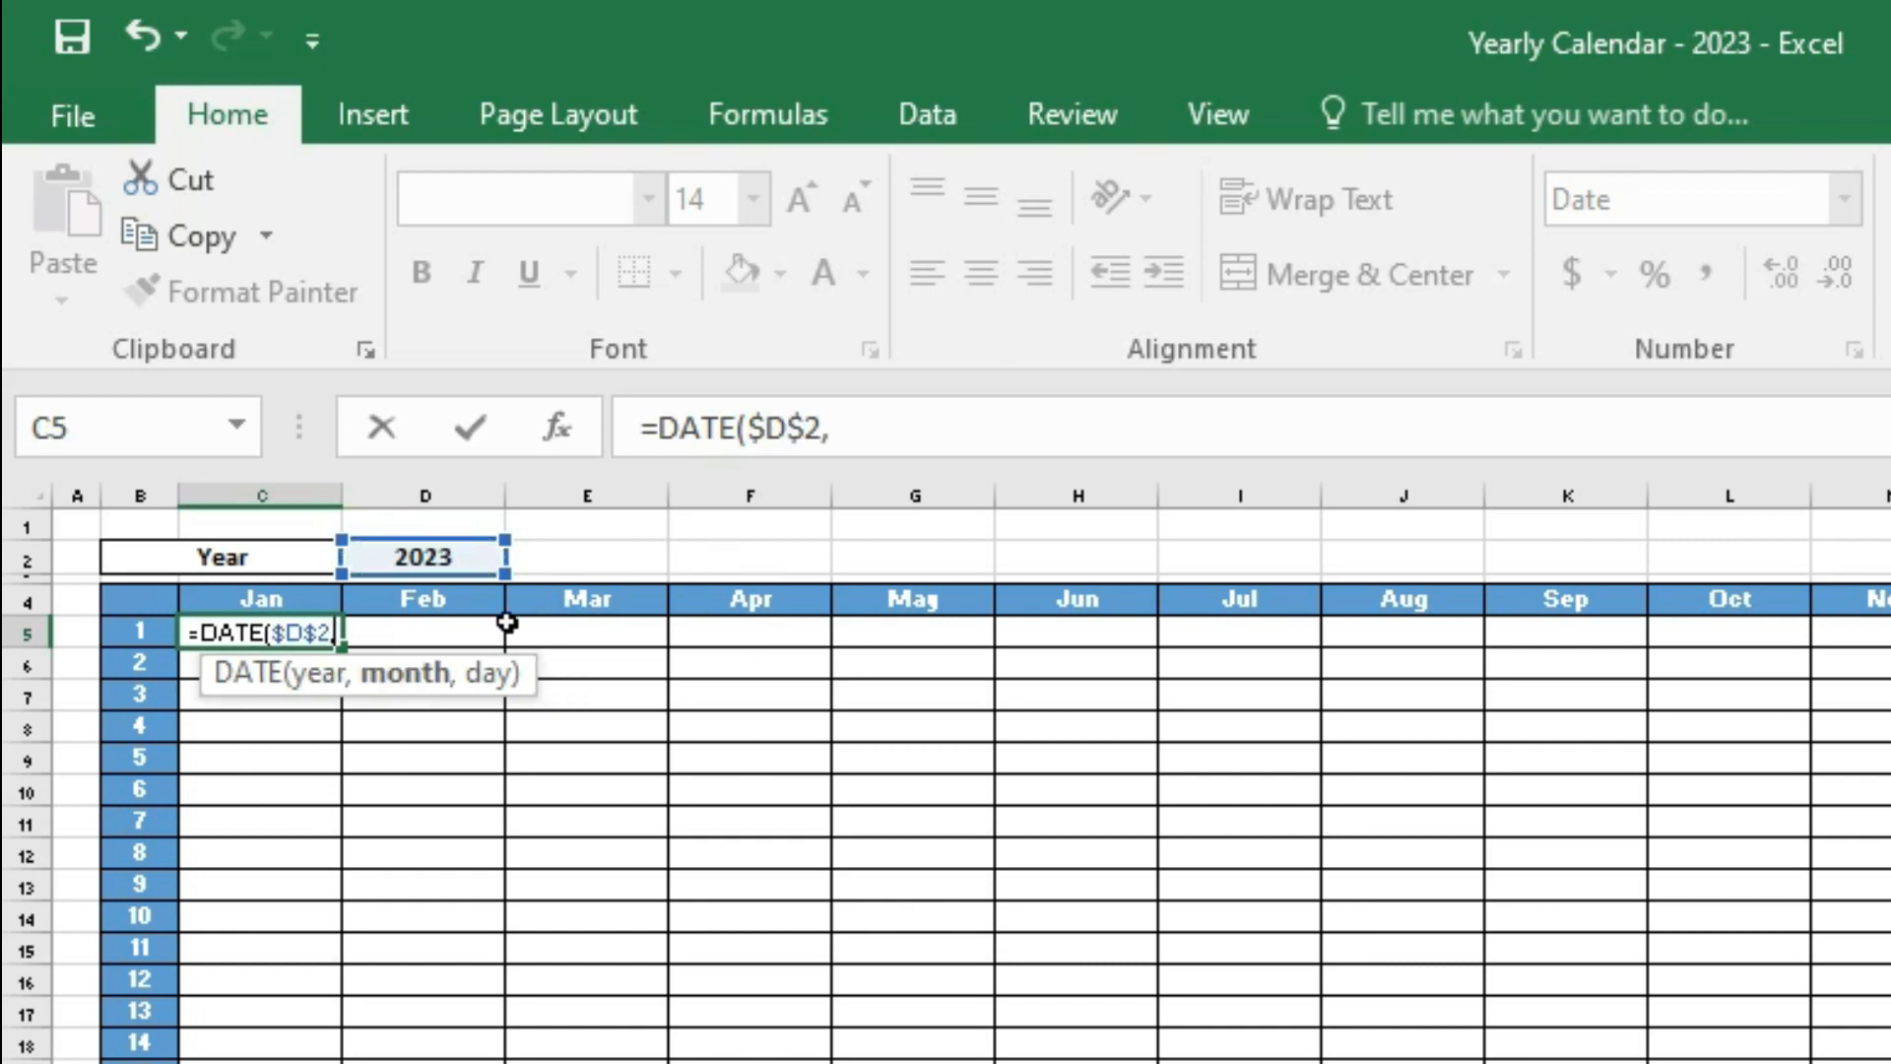
Add the Jan heading as the DATE formula's month argument, with only the row locked as C$4.
click(234, 597)
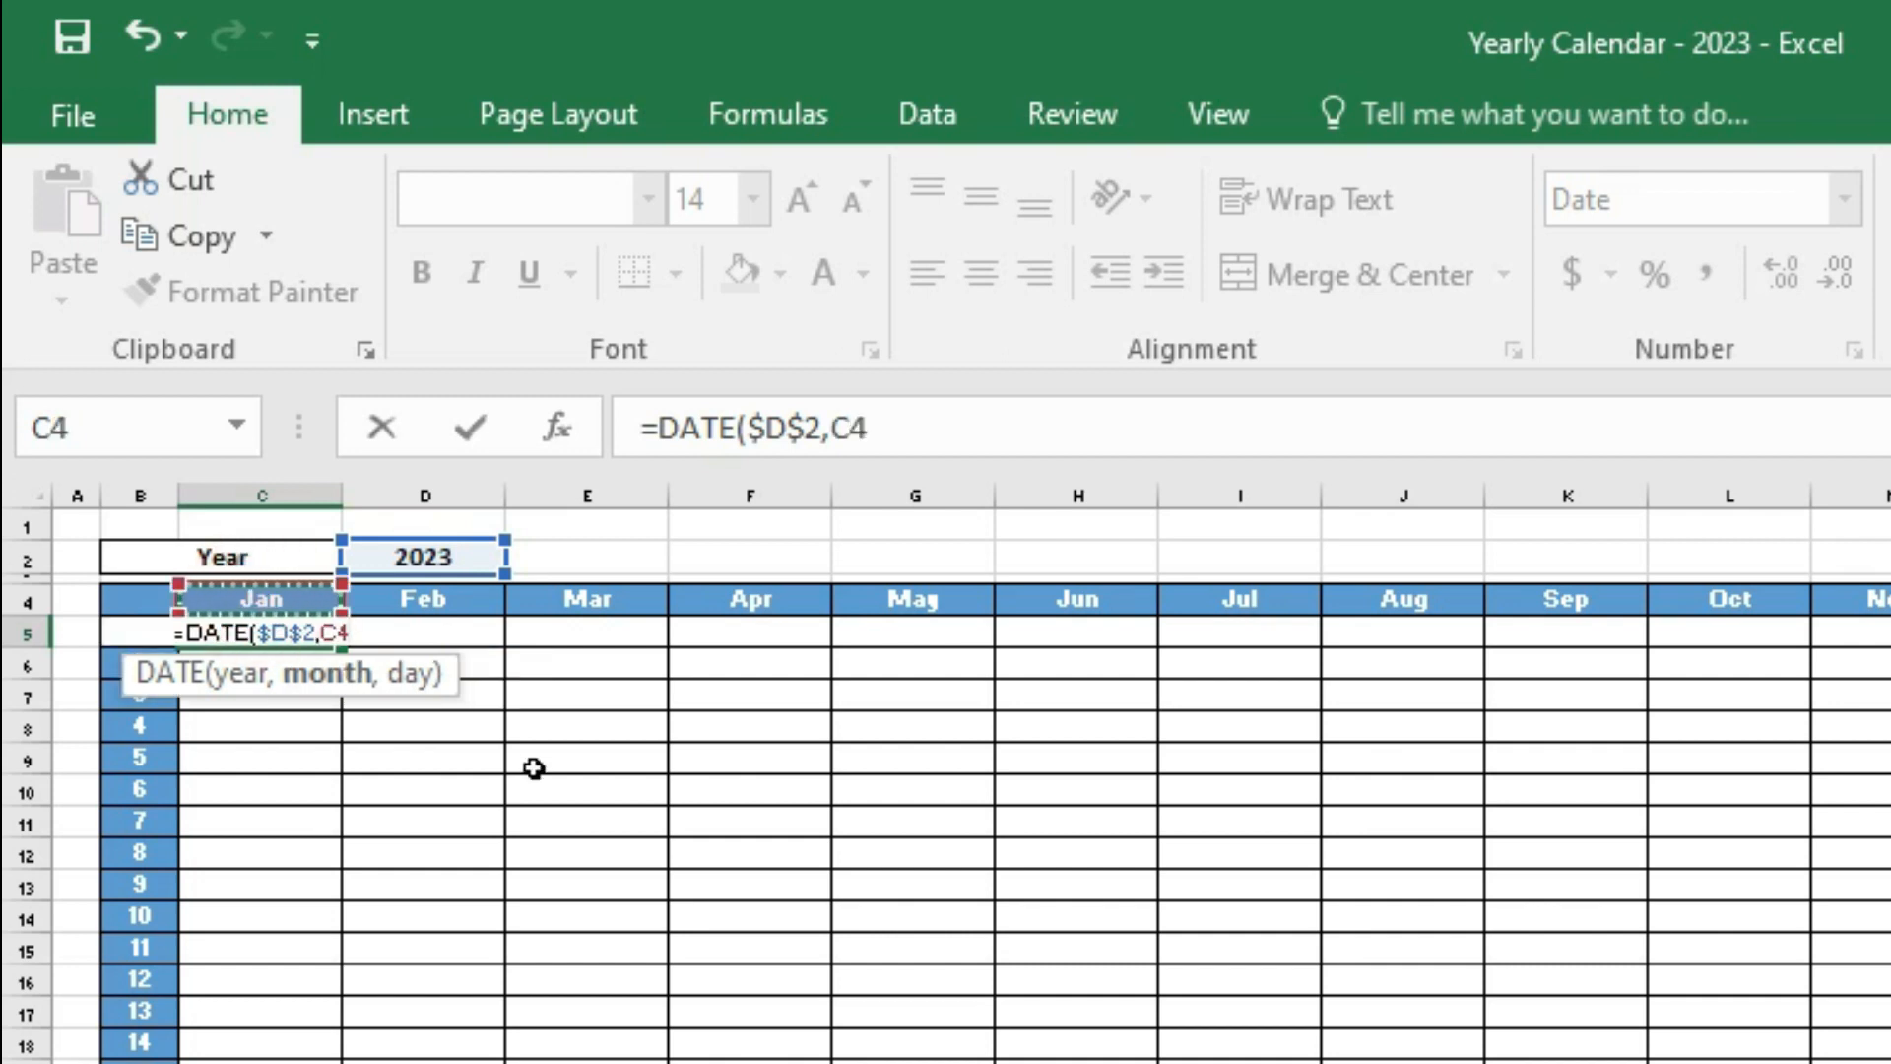
key(F4)
key(F4)
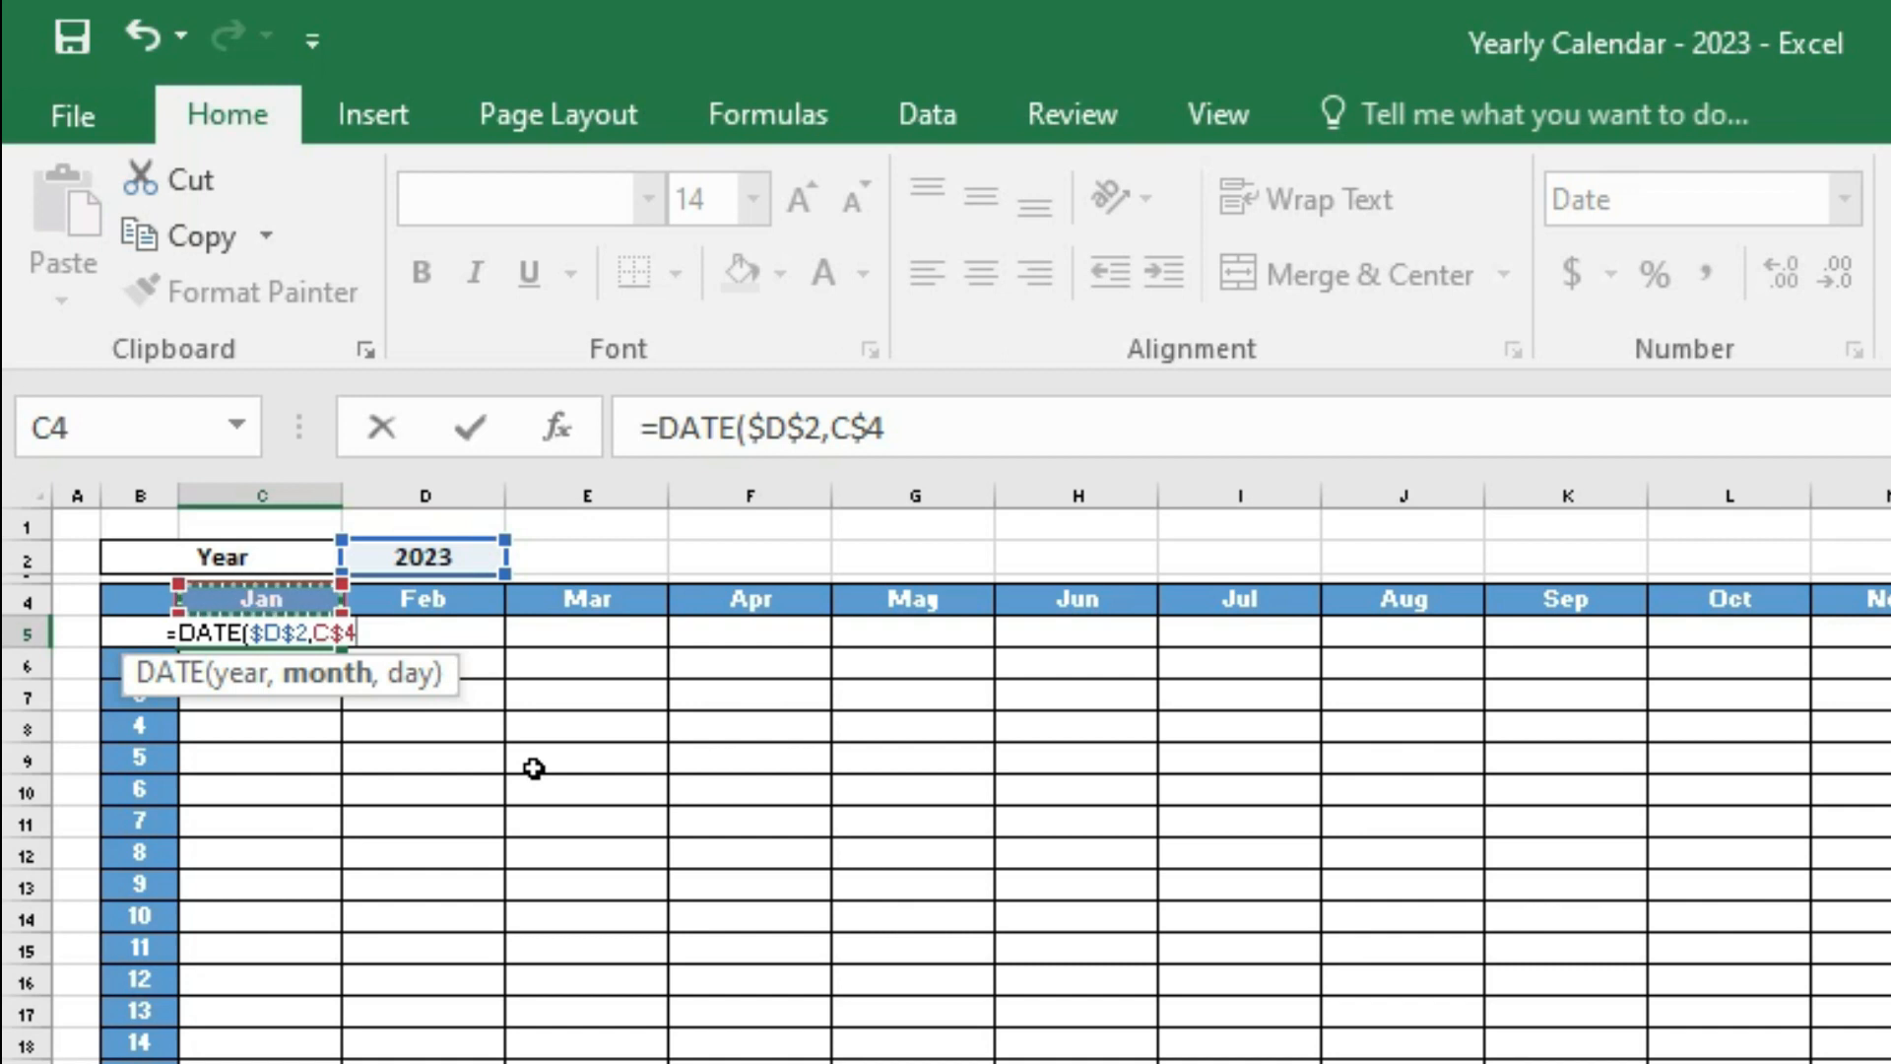
text(,)
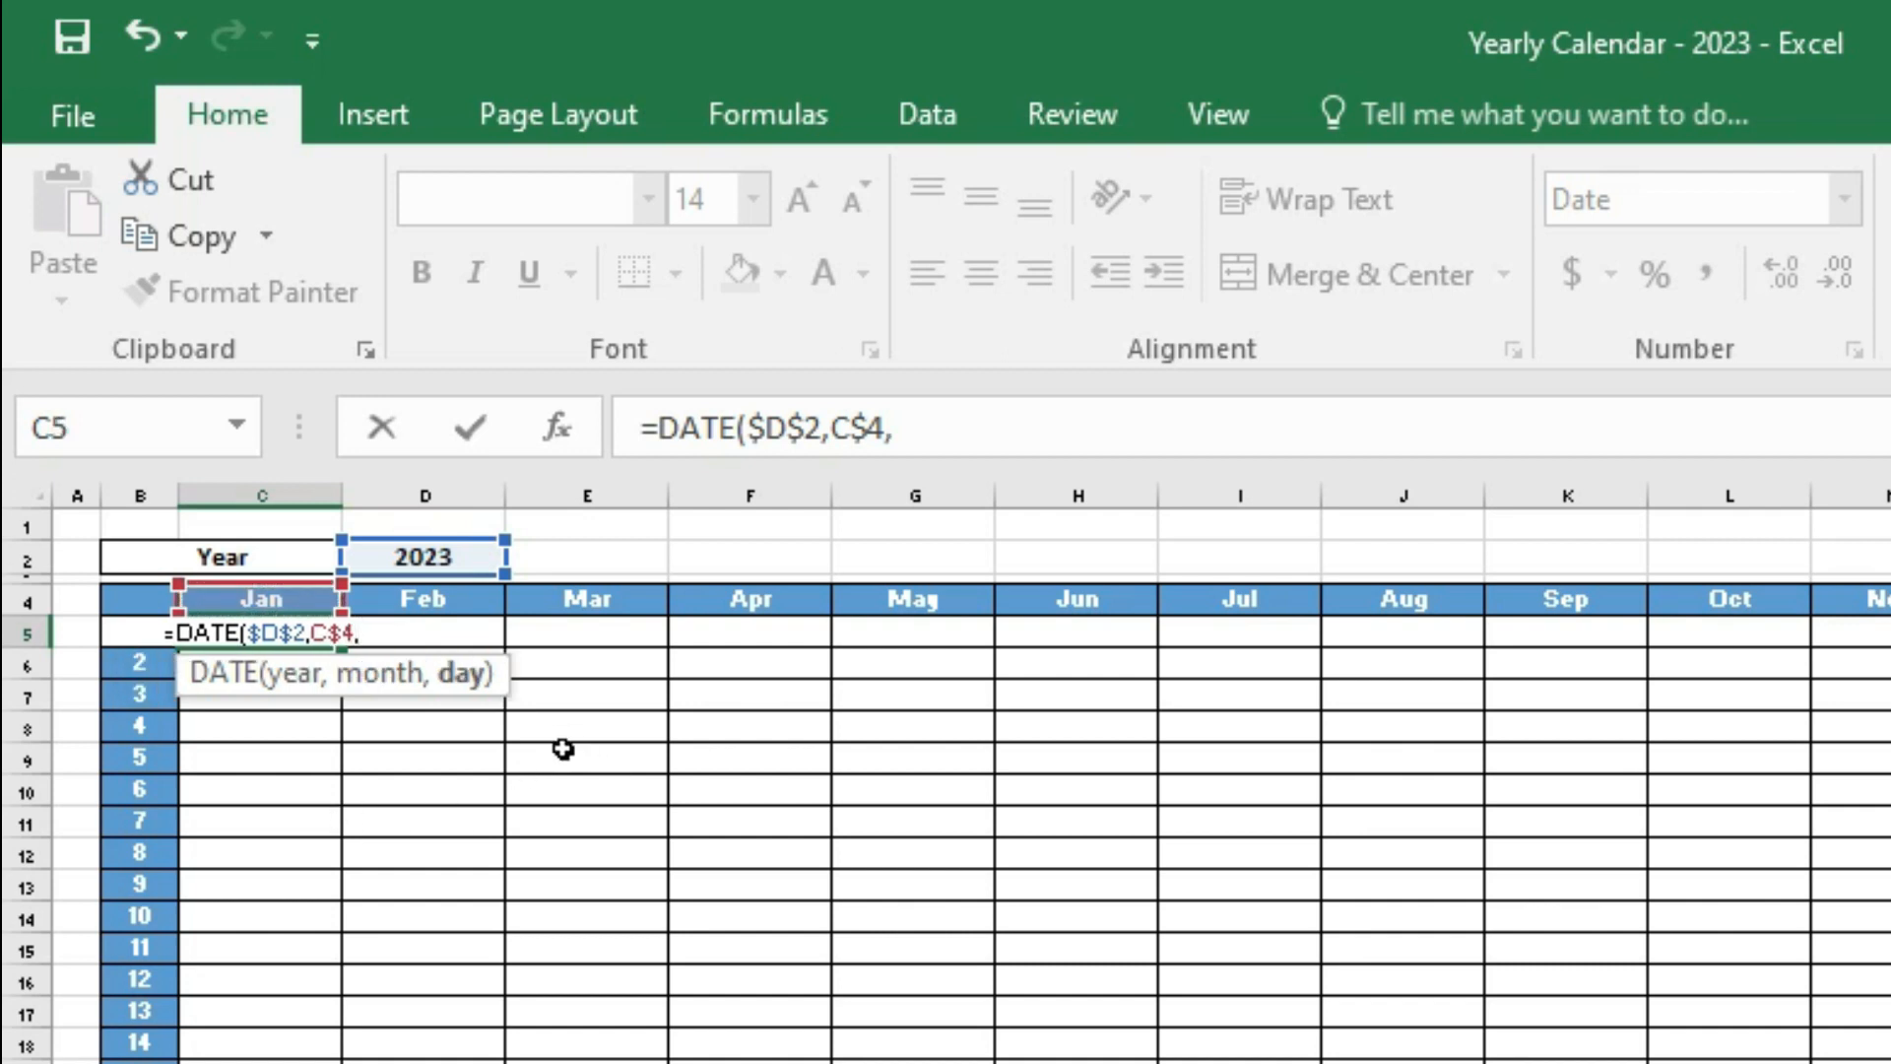
Add day number 1 as the day argument with only the column locked, and complete C5 as =DATE($D$2,C$4,$B5).
click(117, 665)
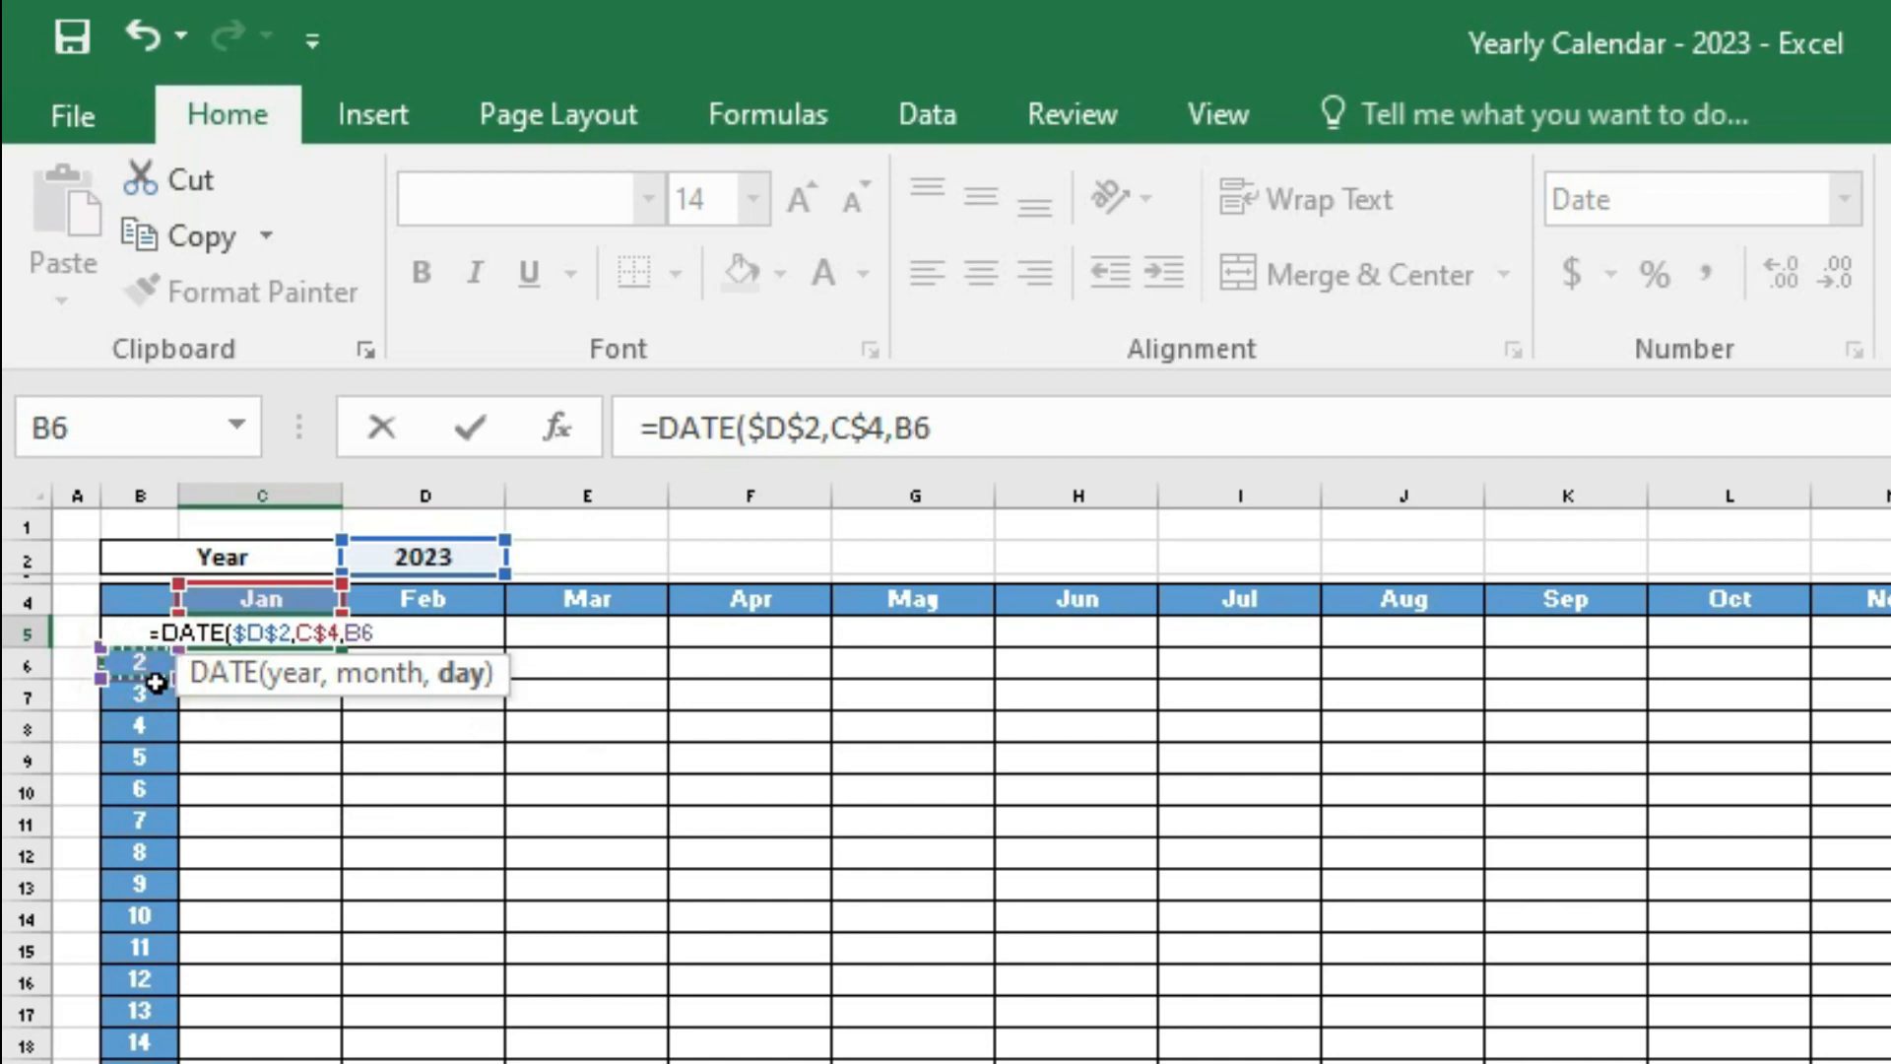
key(Up)
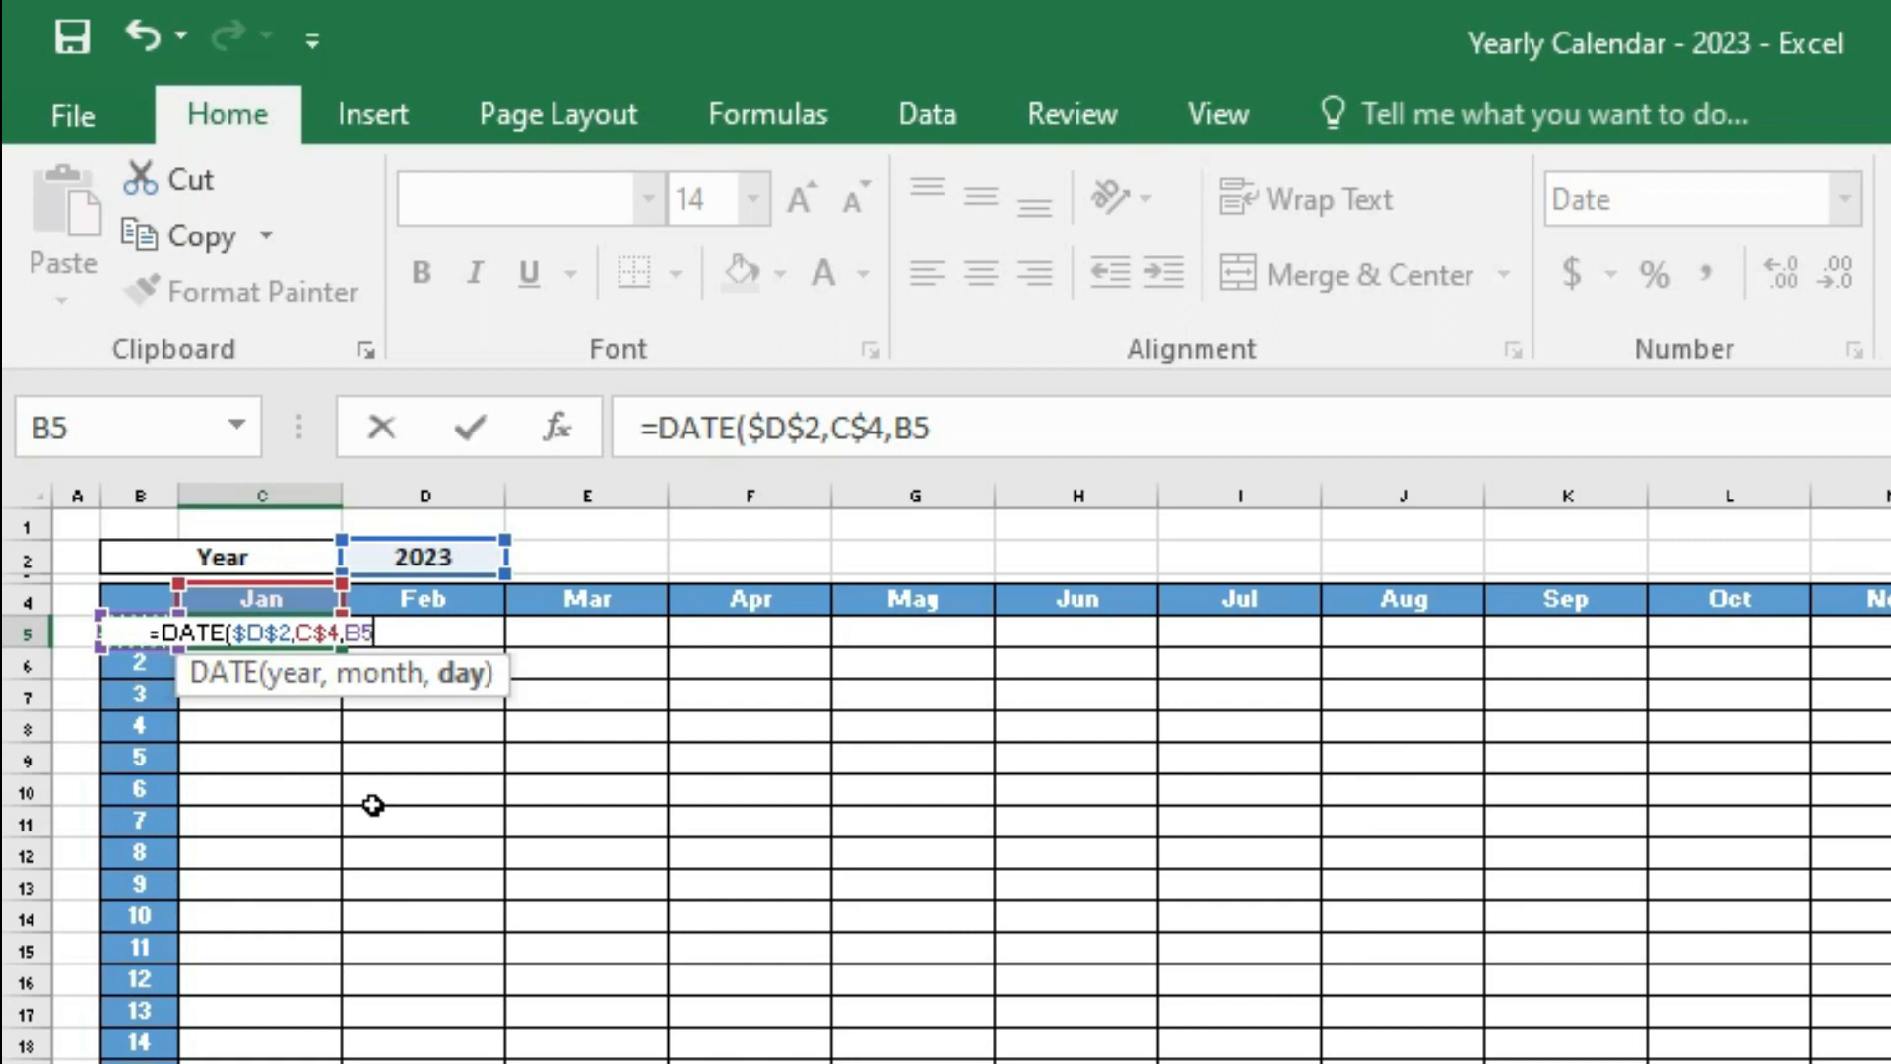
key(F4)
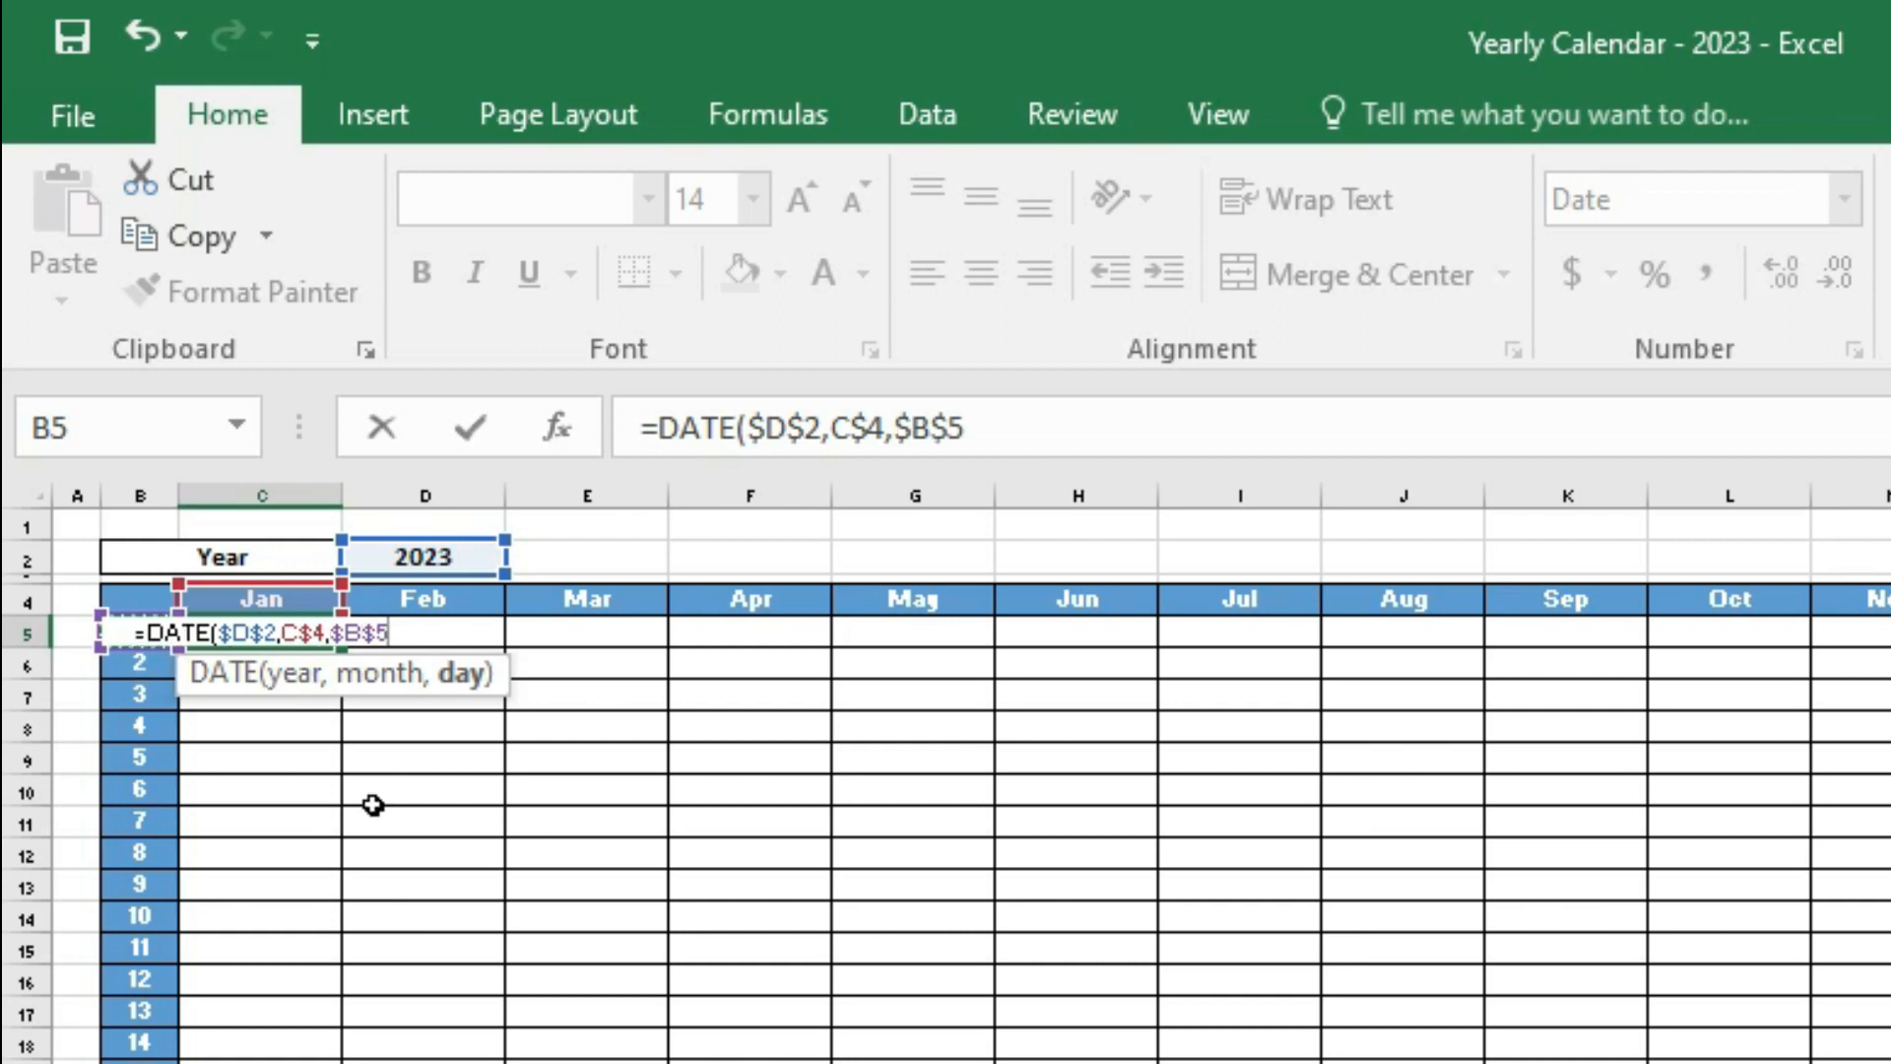
key(F4)
key(F4)
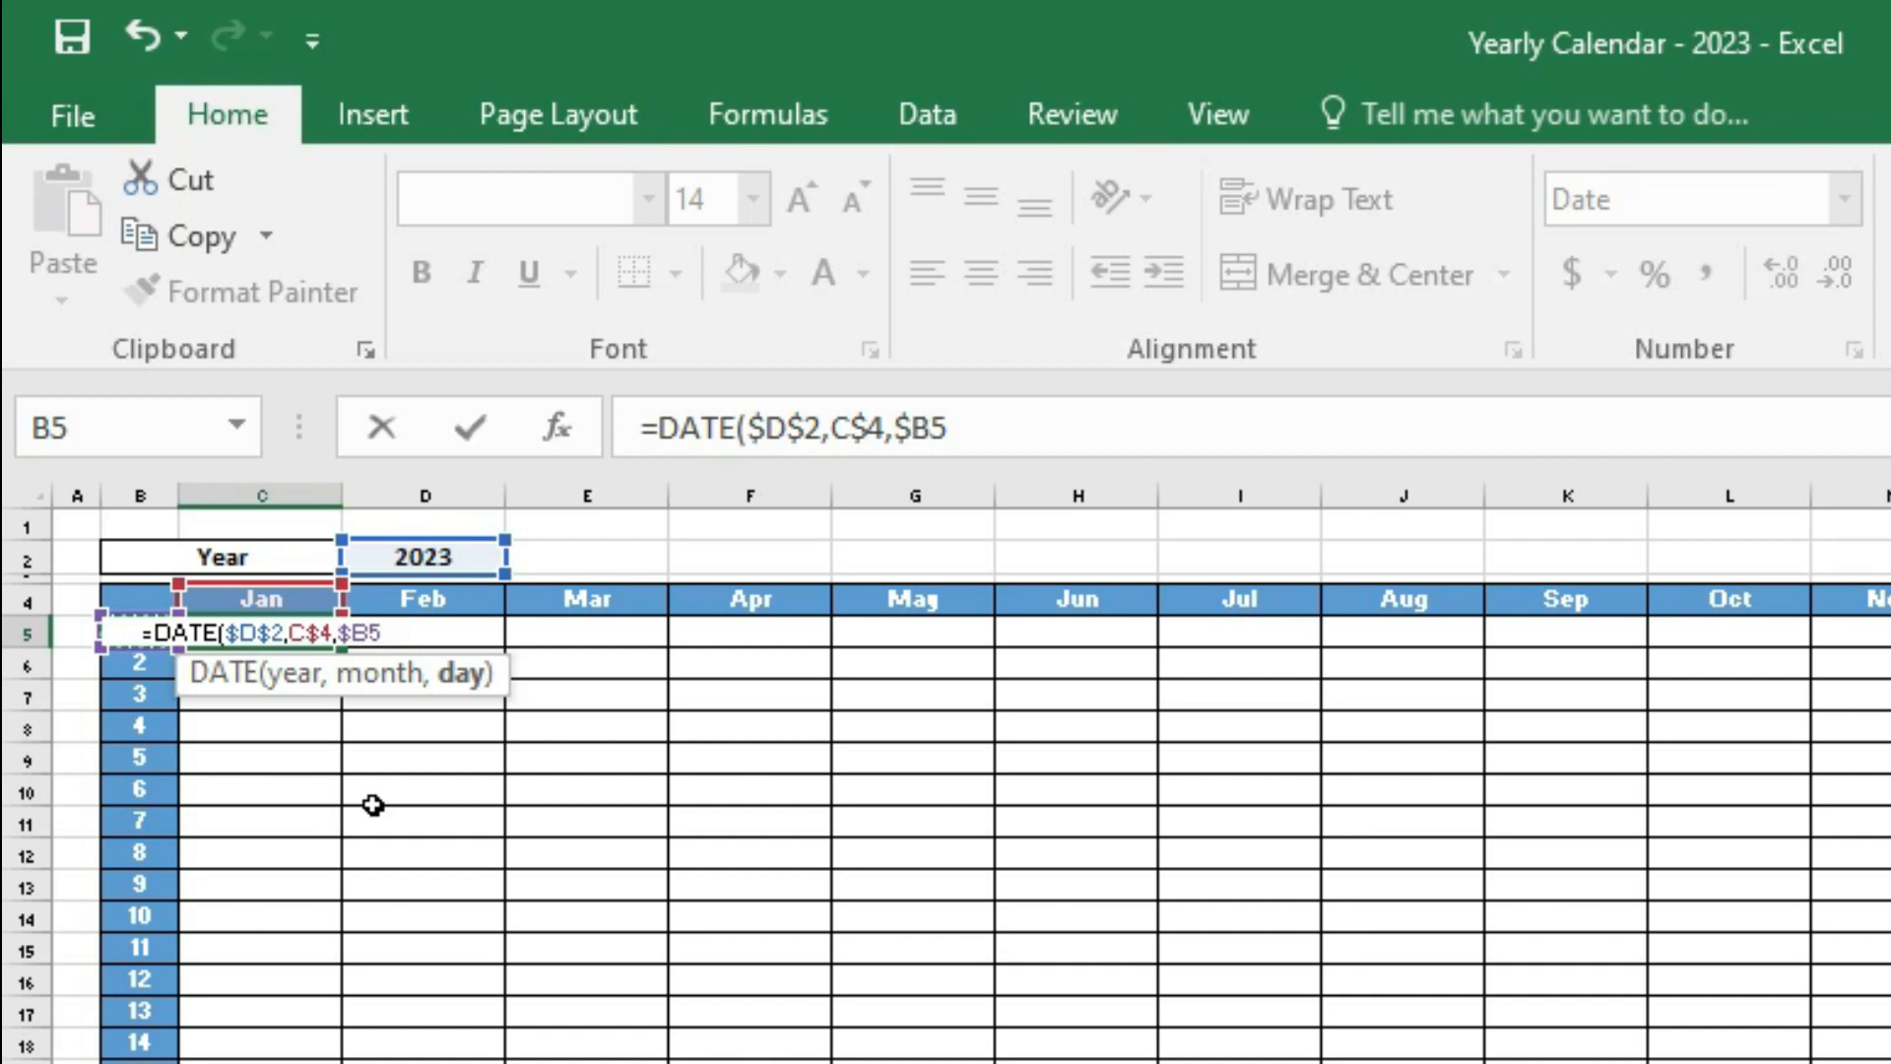
text())
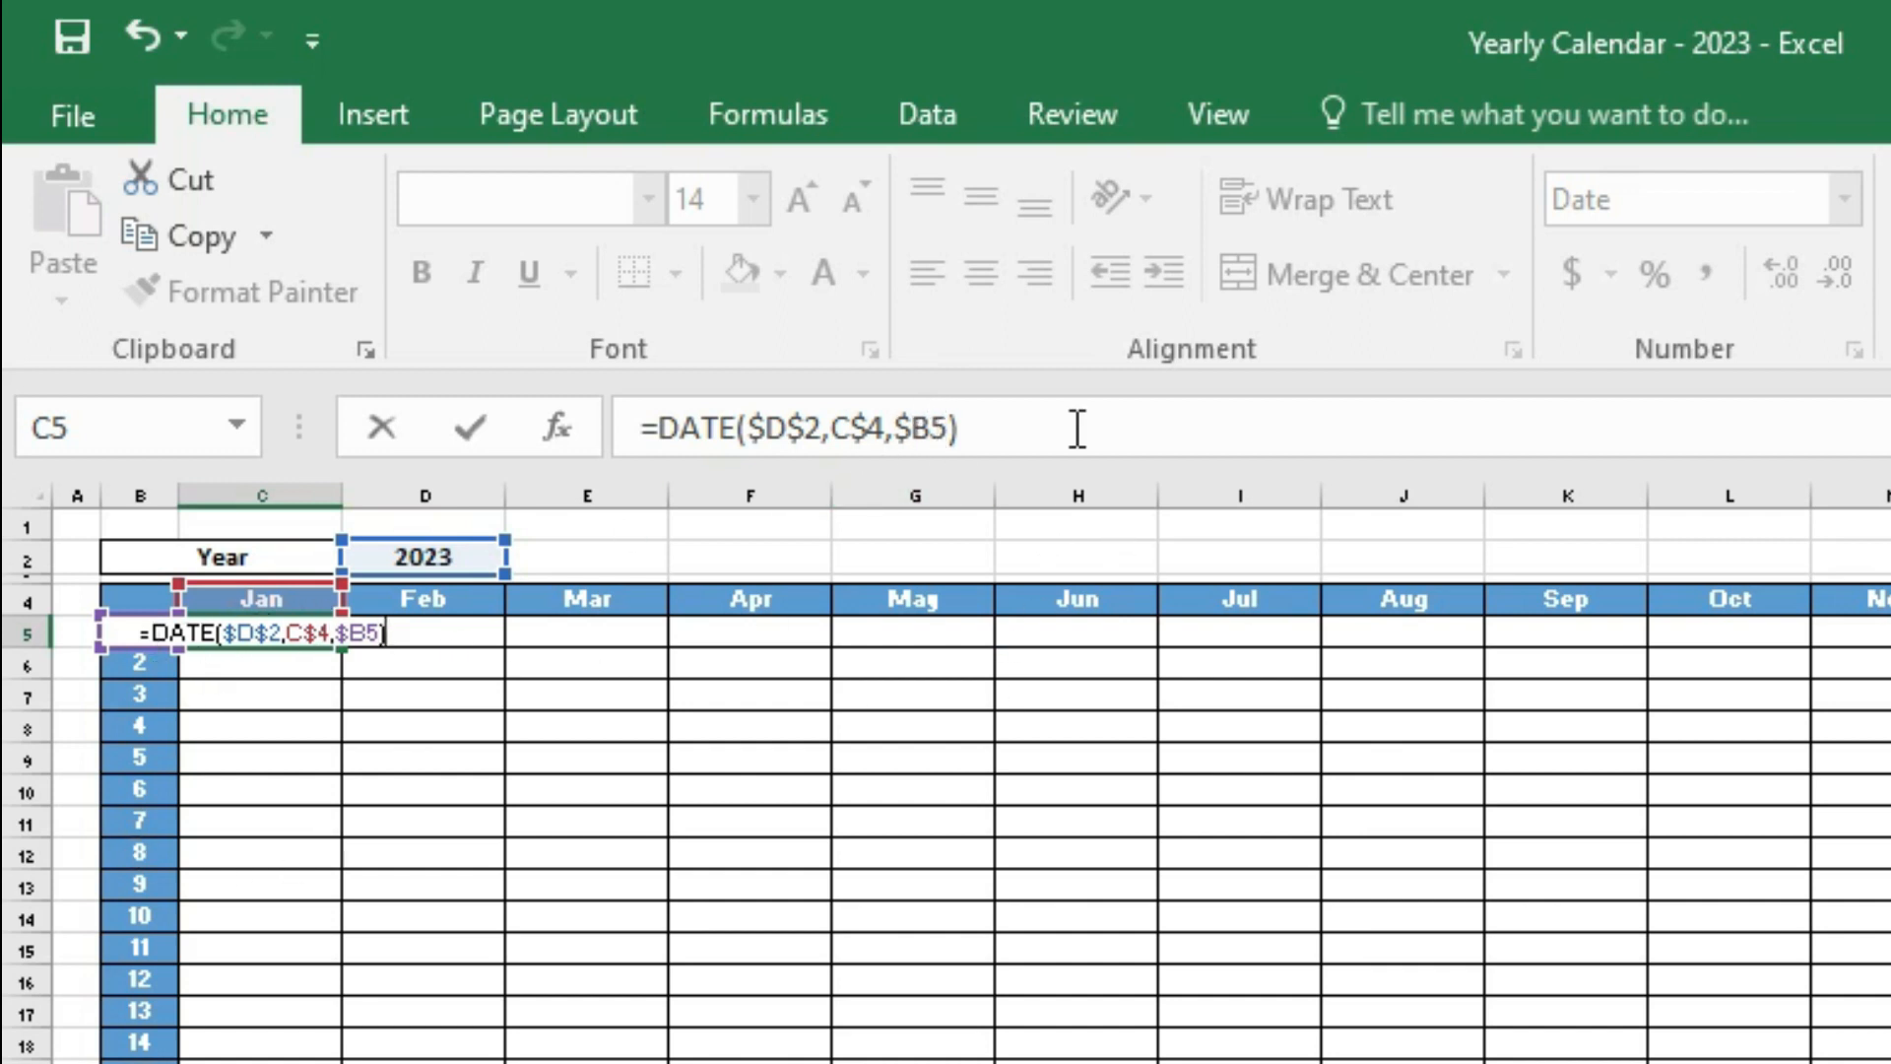
click(996, 430)
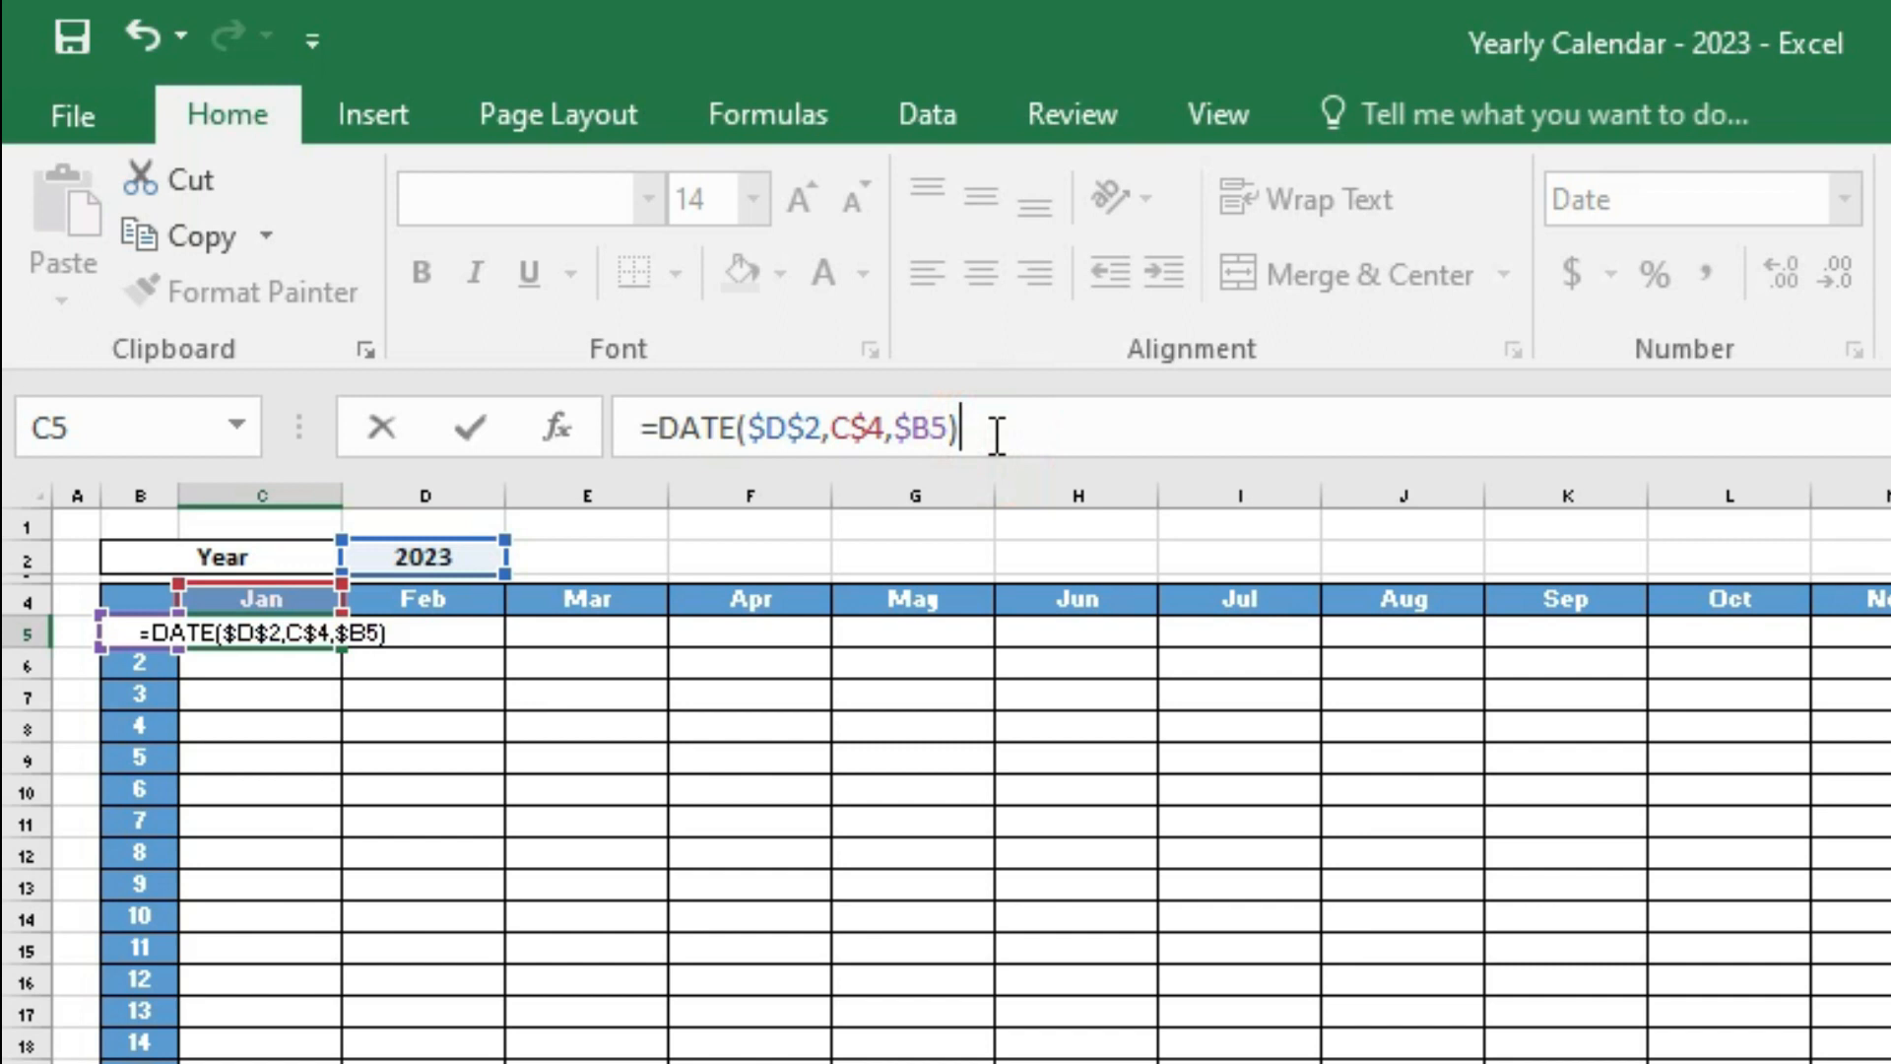
key(Return)
key(Up)
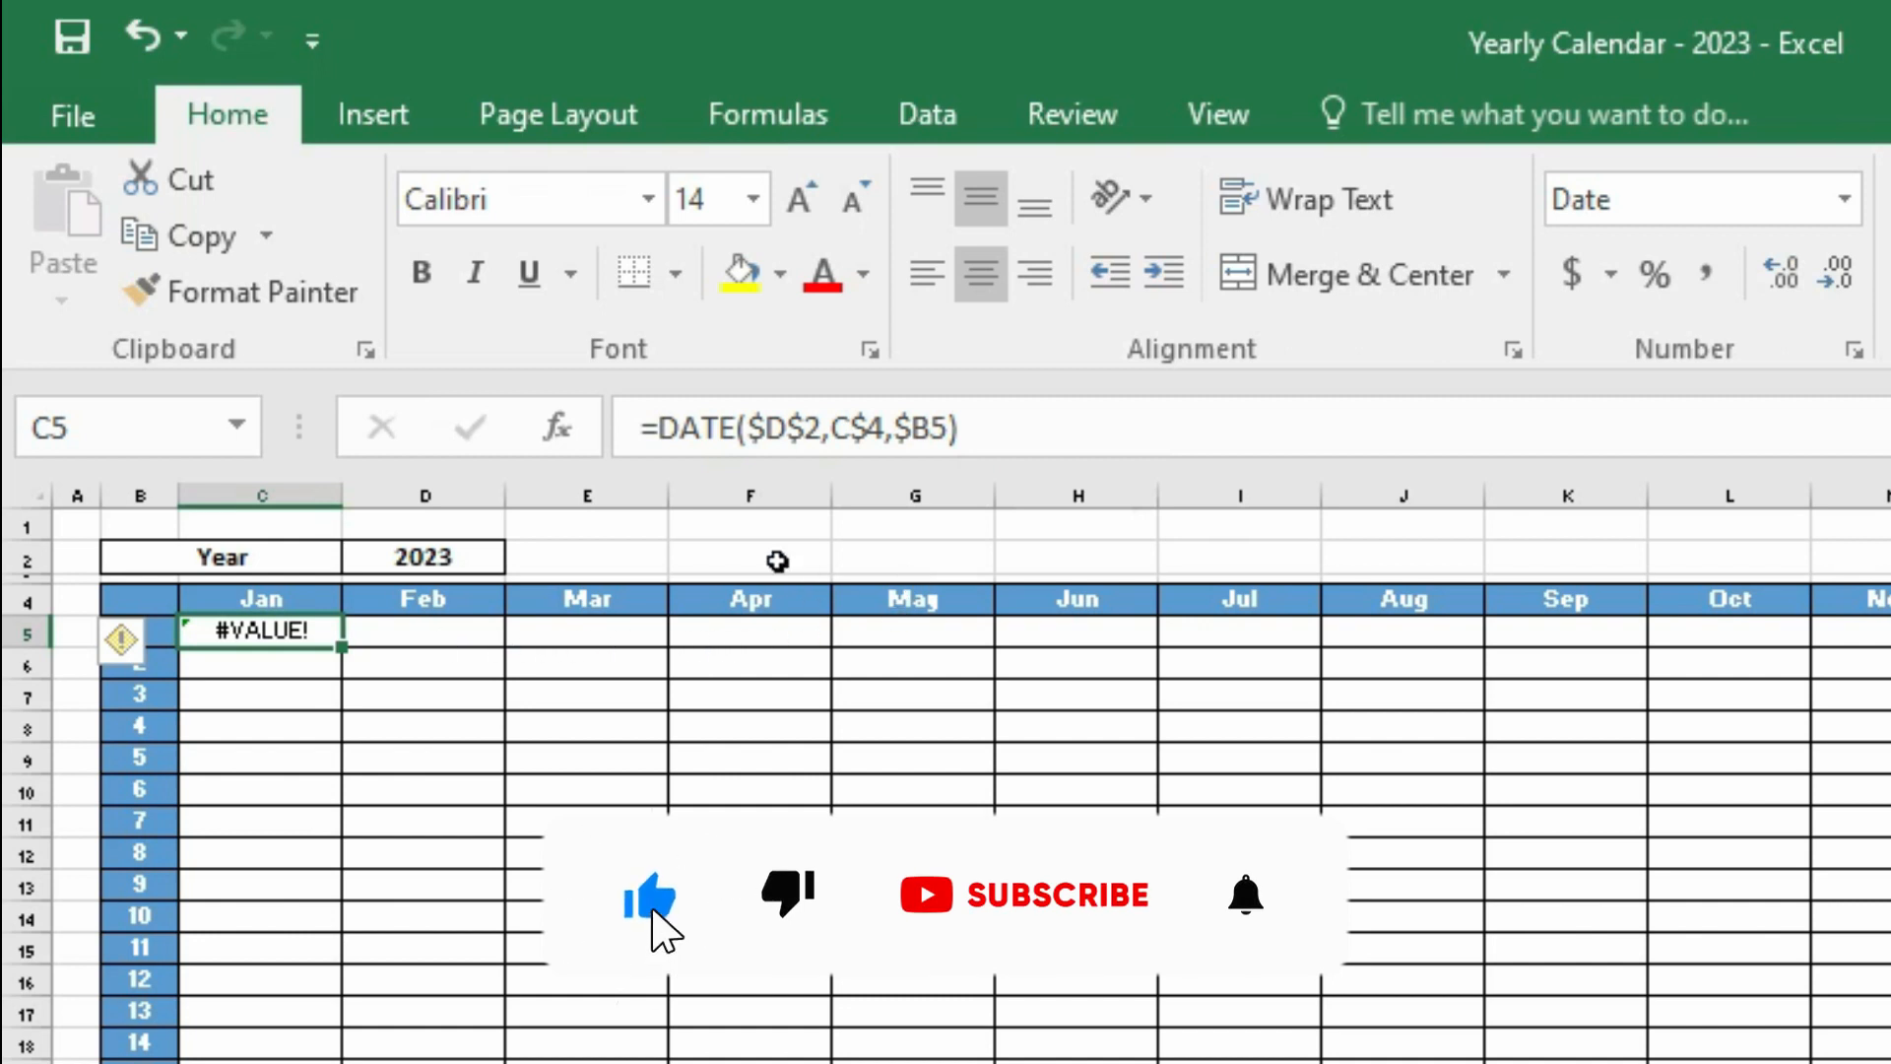
Replace the month argument C$4 in C5's DATE formula with a MONTH function containing a nested DATEVALUE function.
click(853, 429)
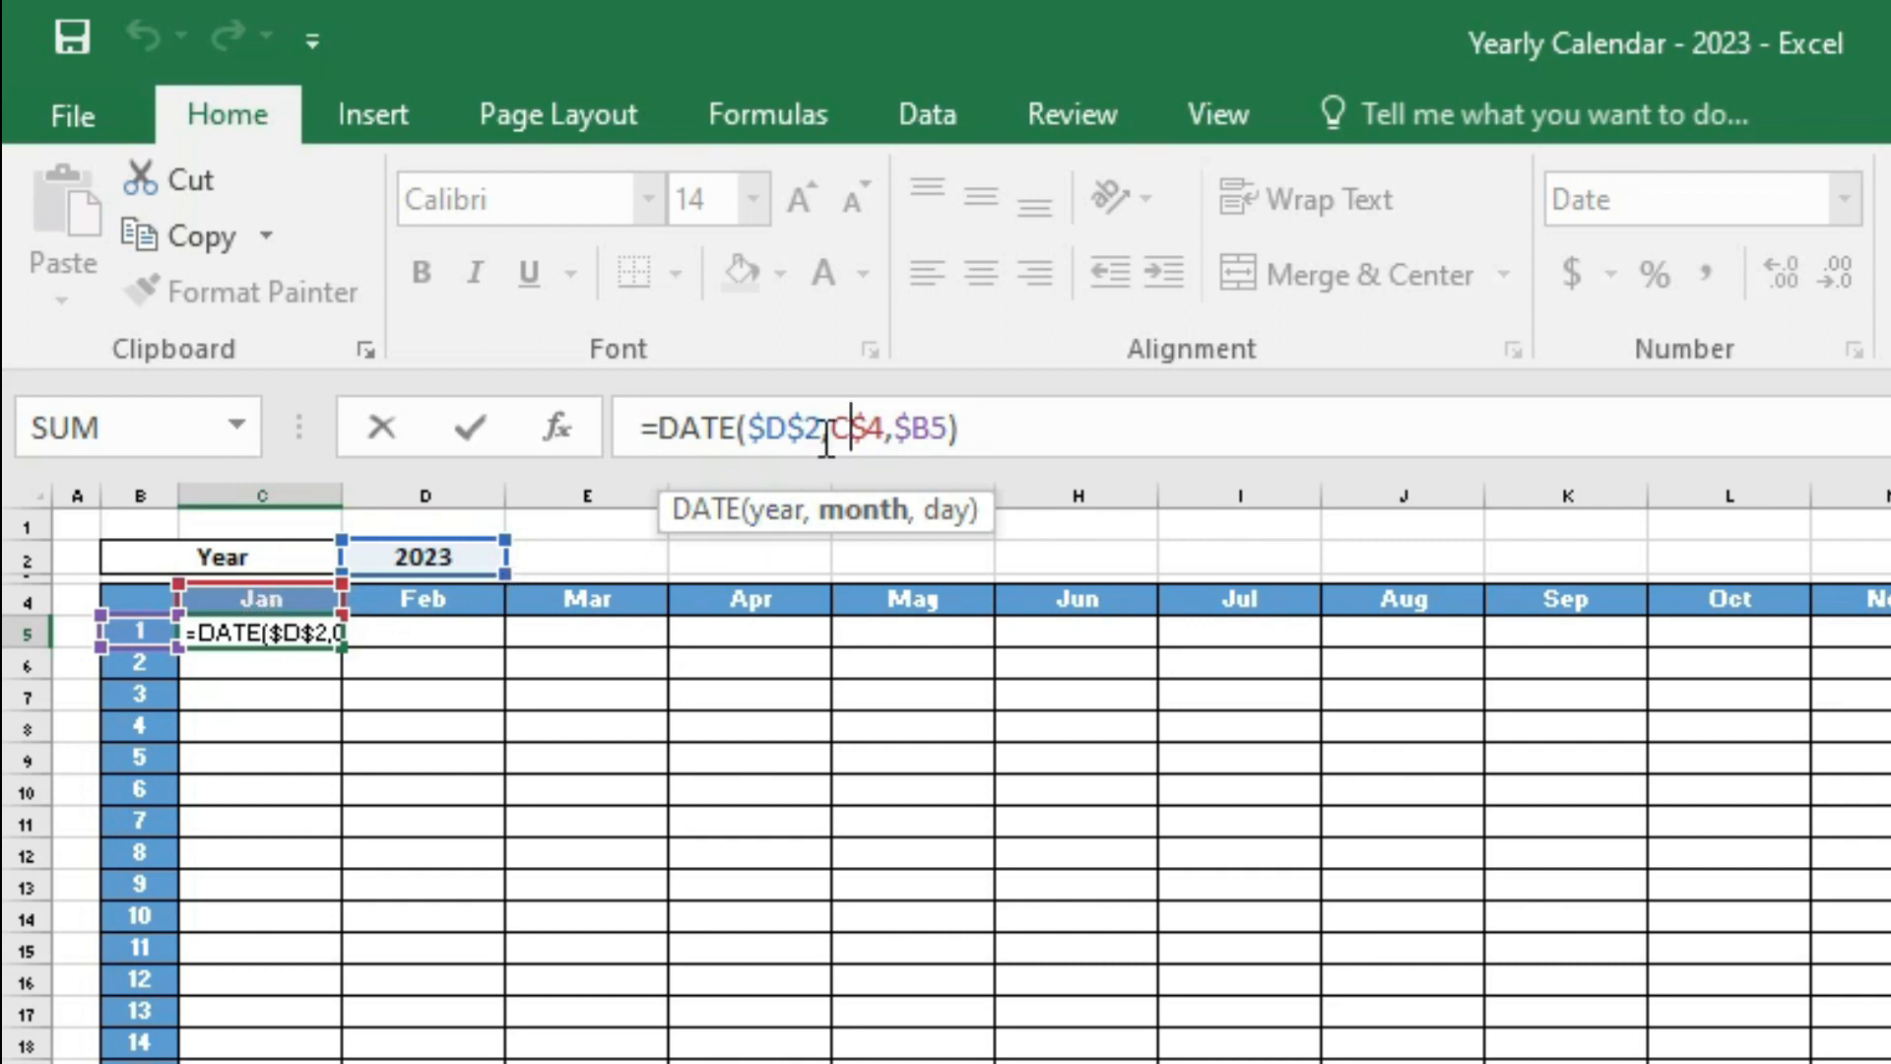
drag(832, 429, 886, 428)
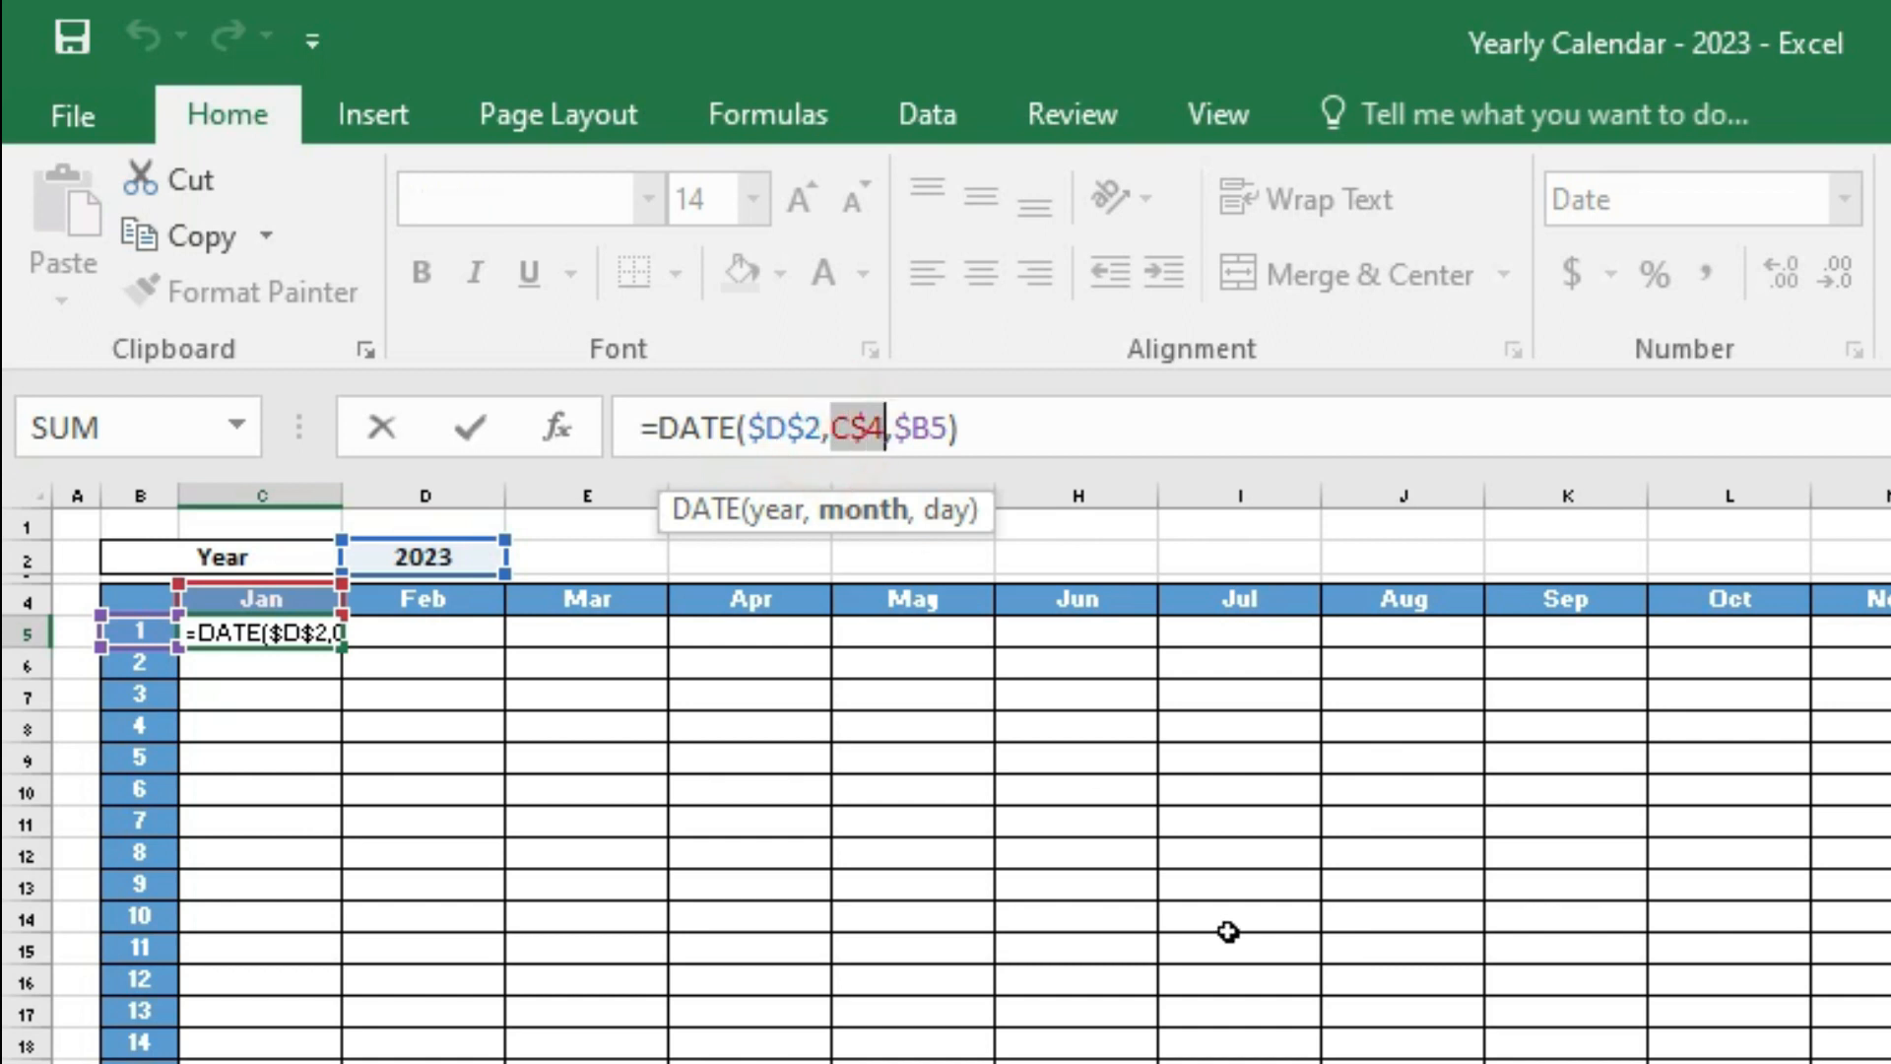
key(Delete)
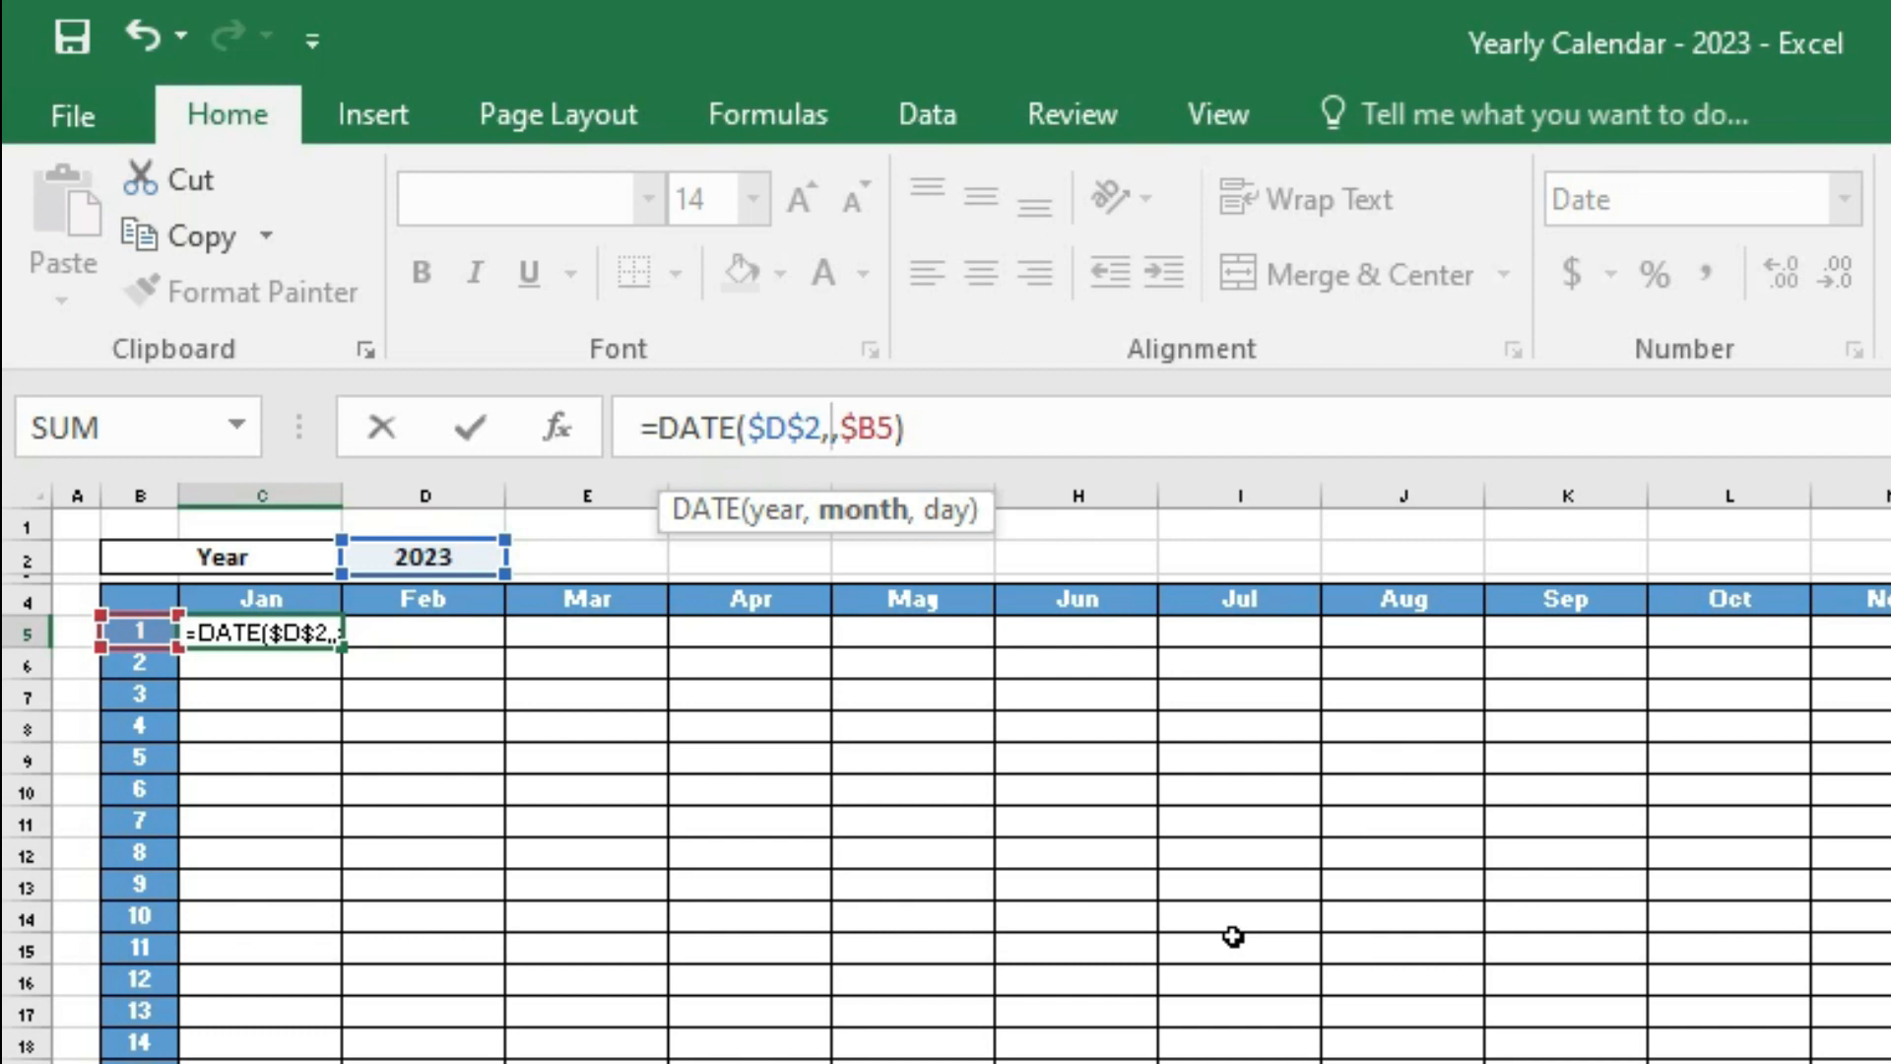
text(month)
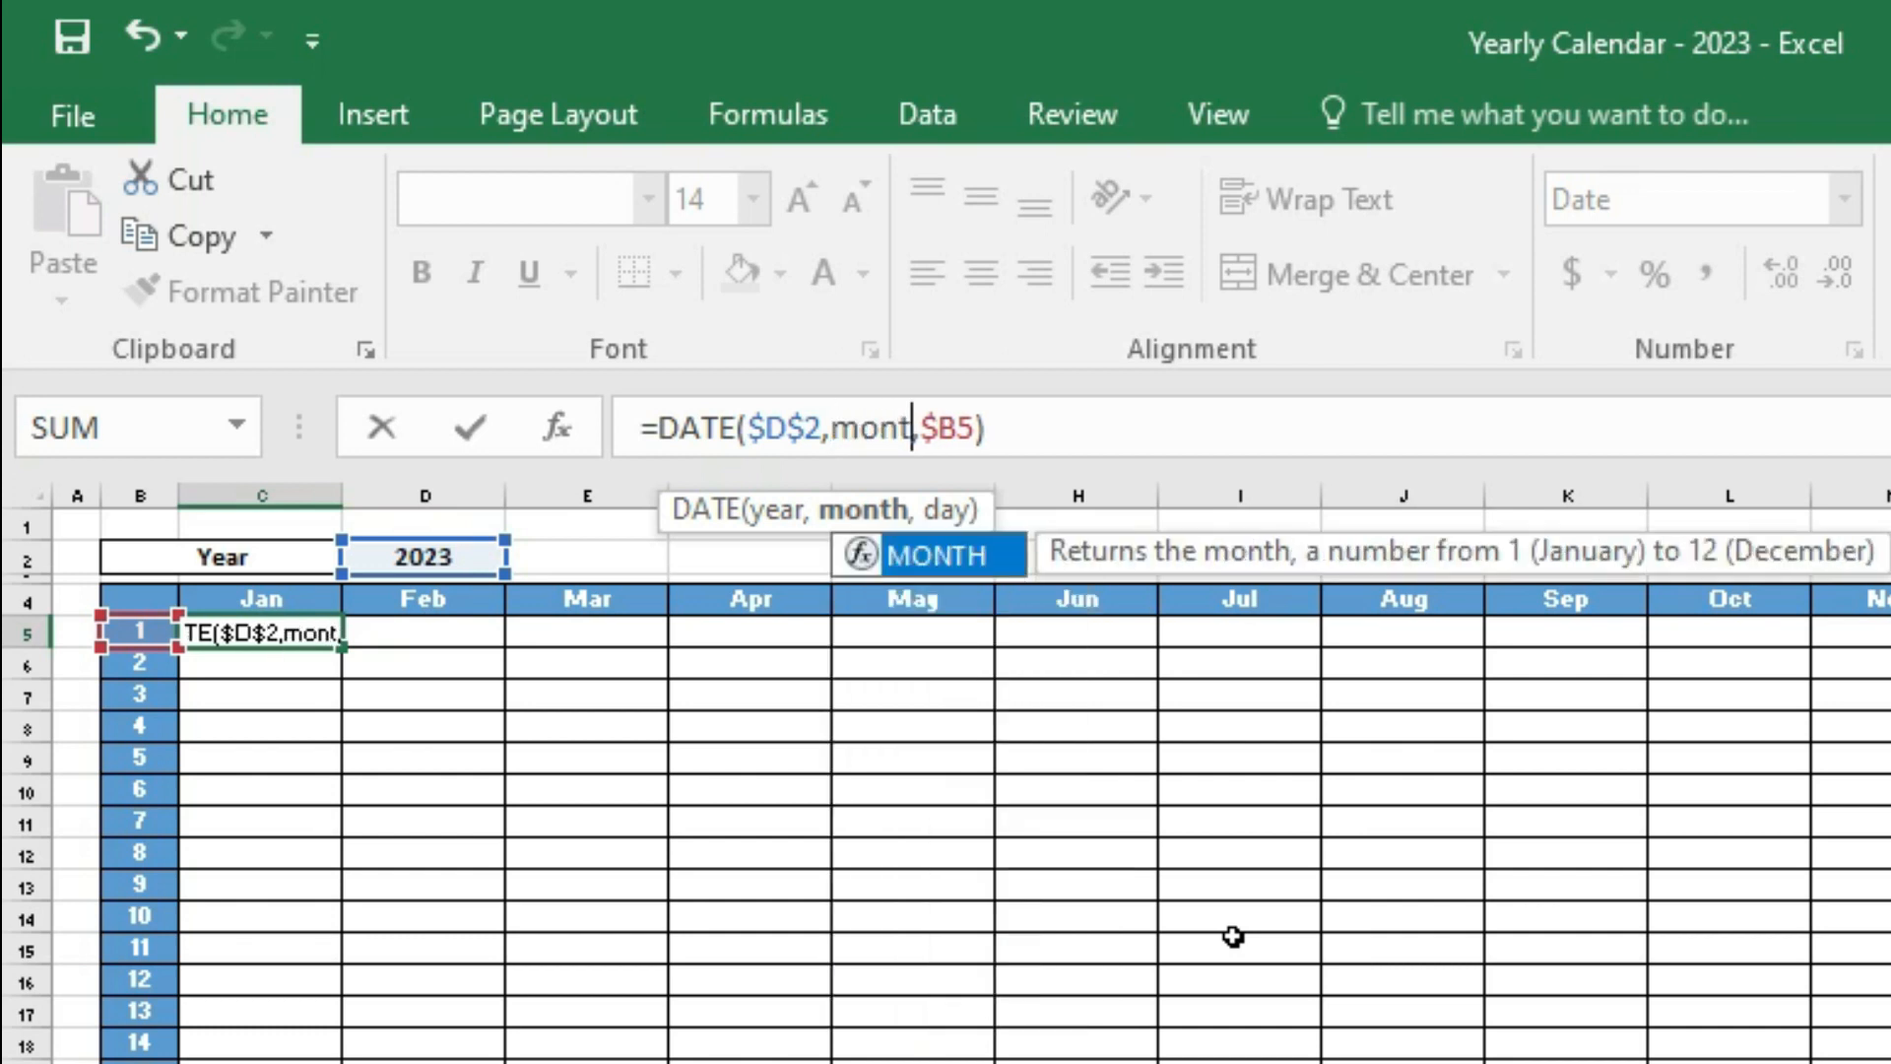
key(Tab)
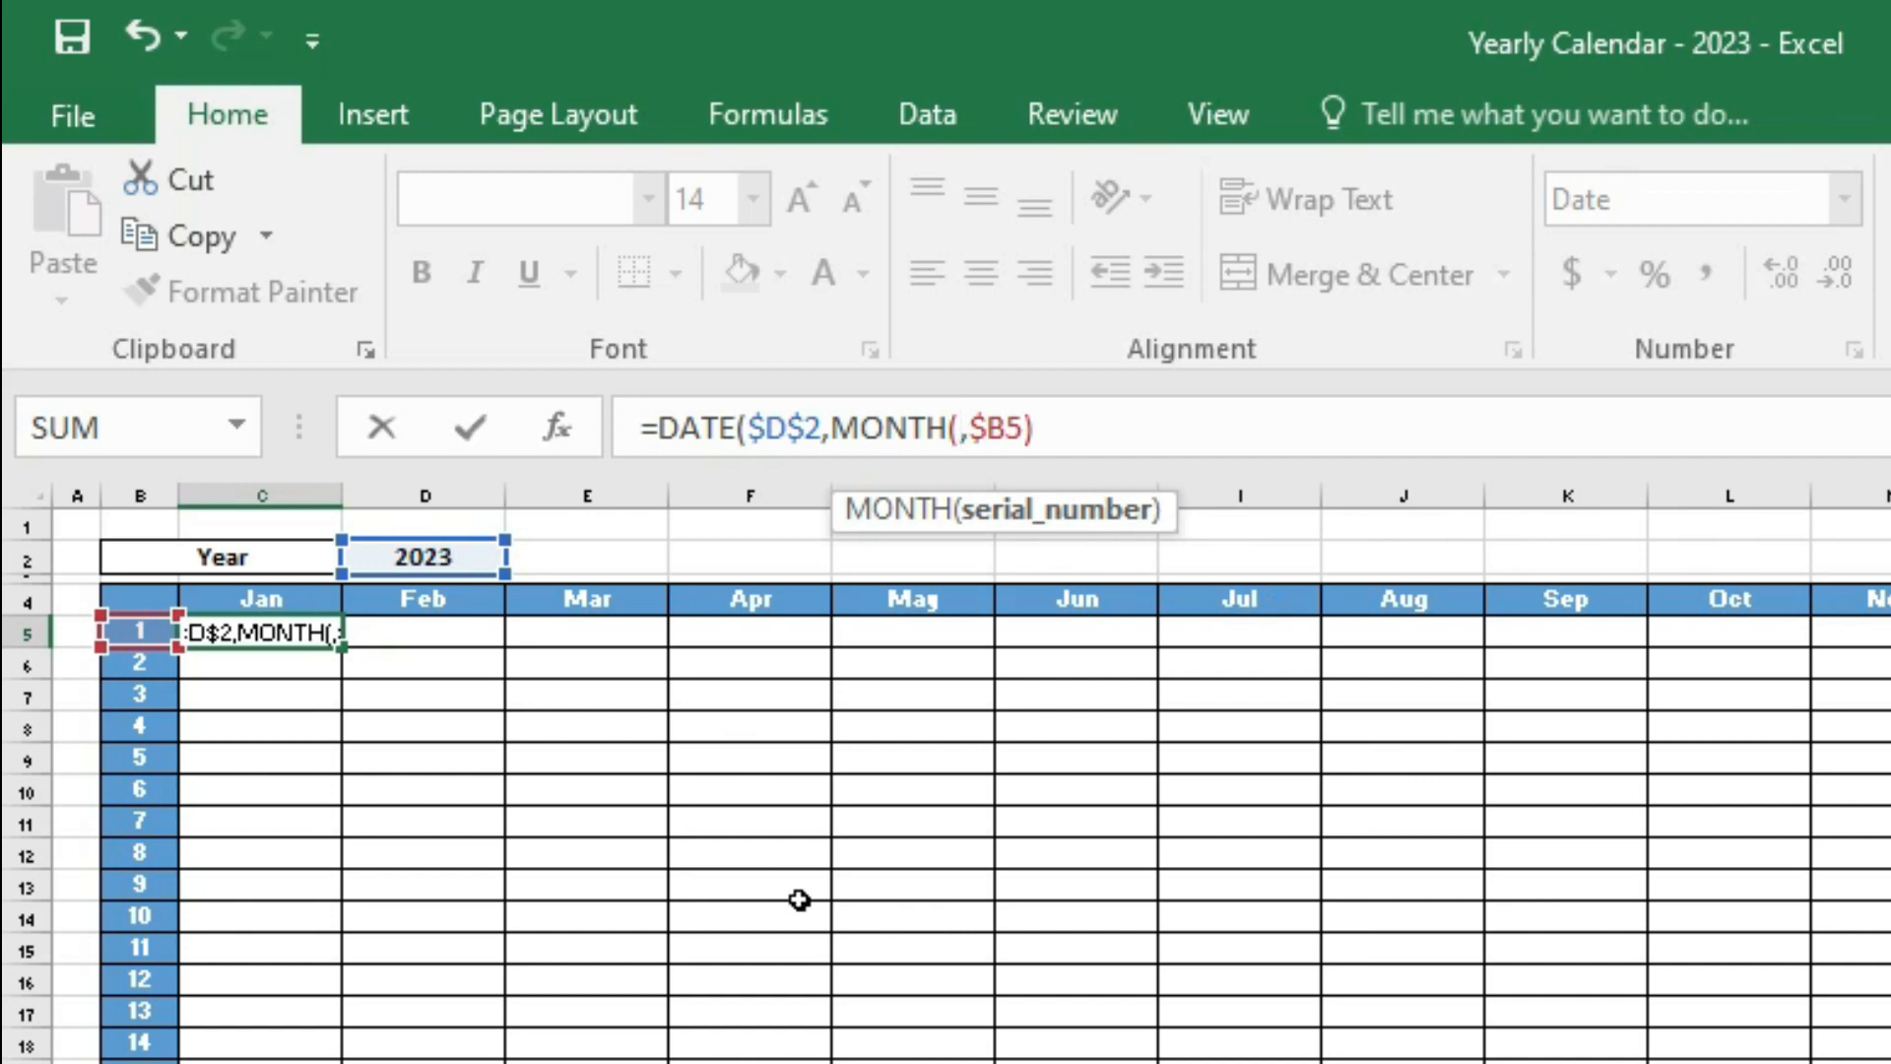
text(date)
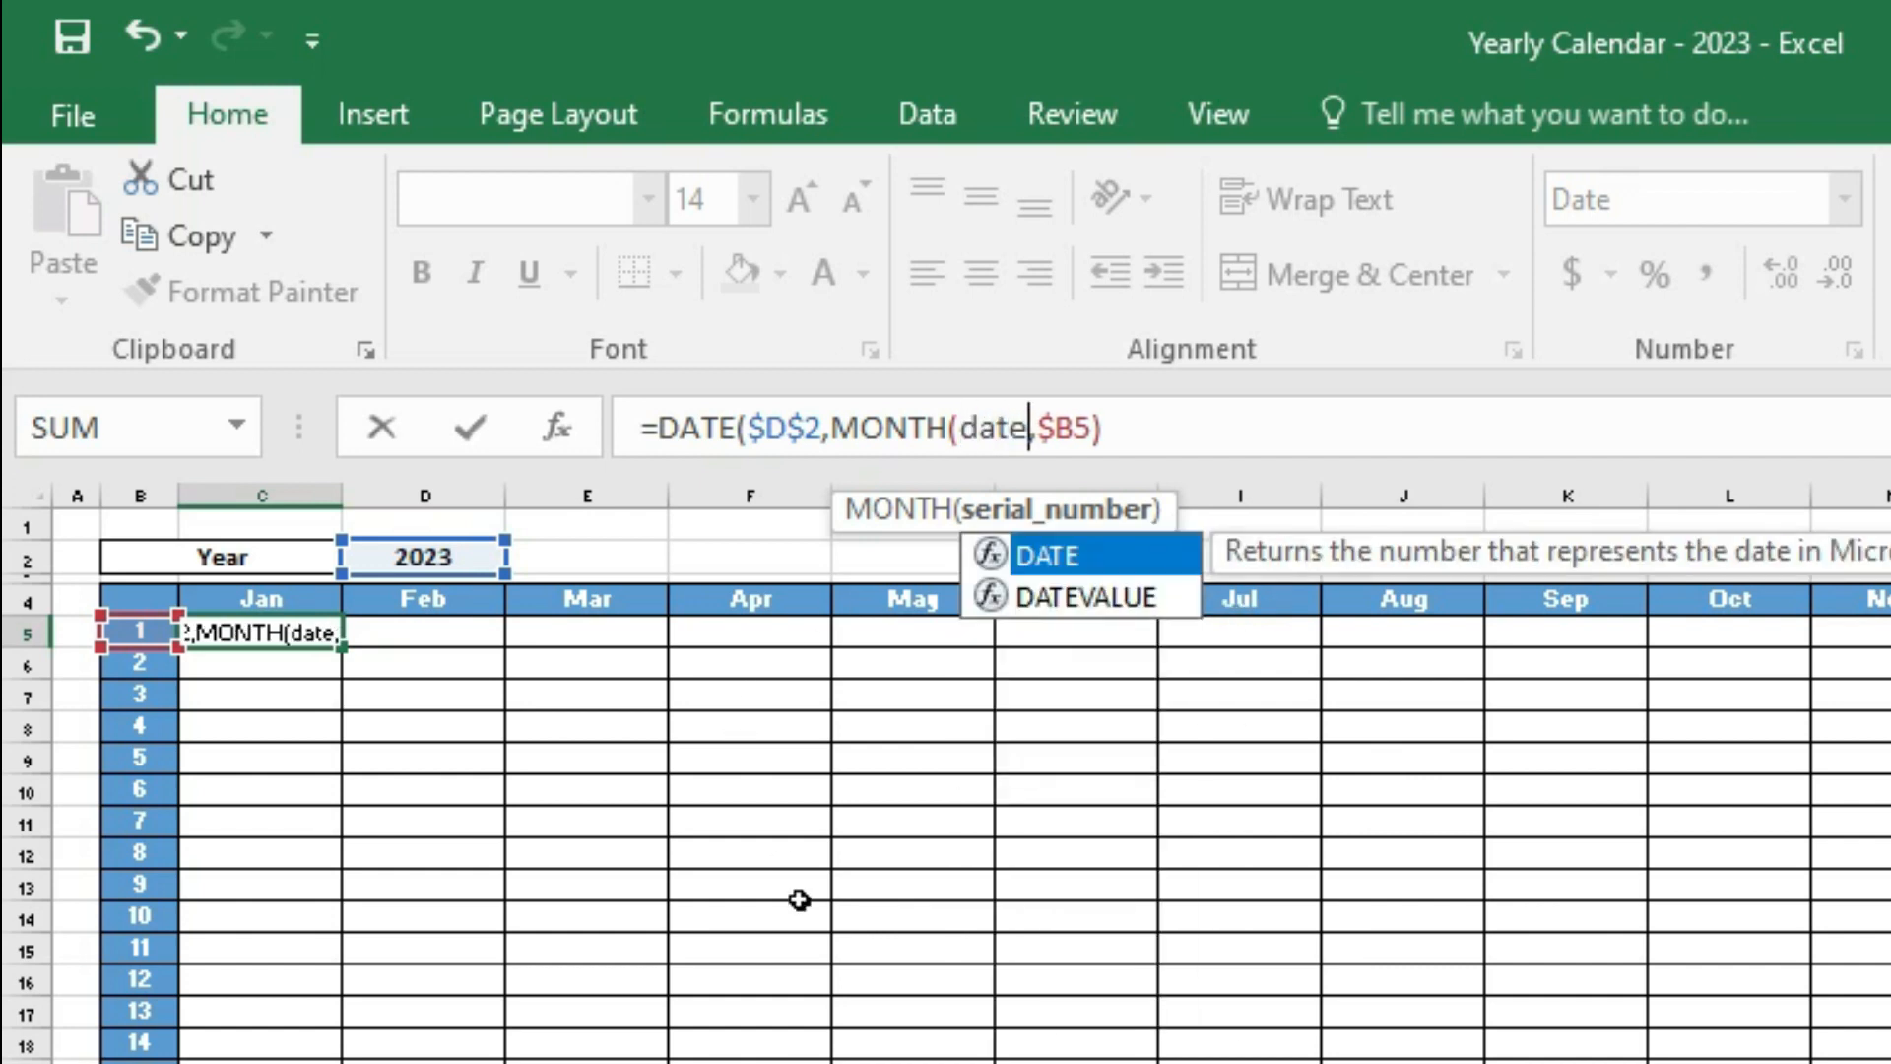
text(value)
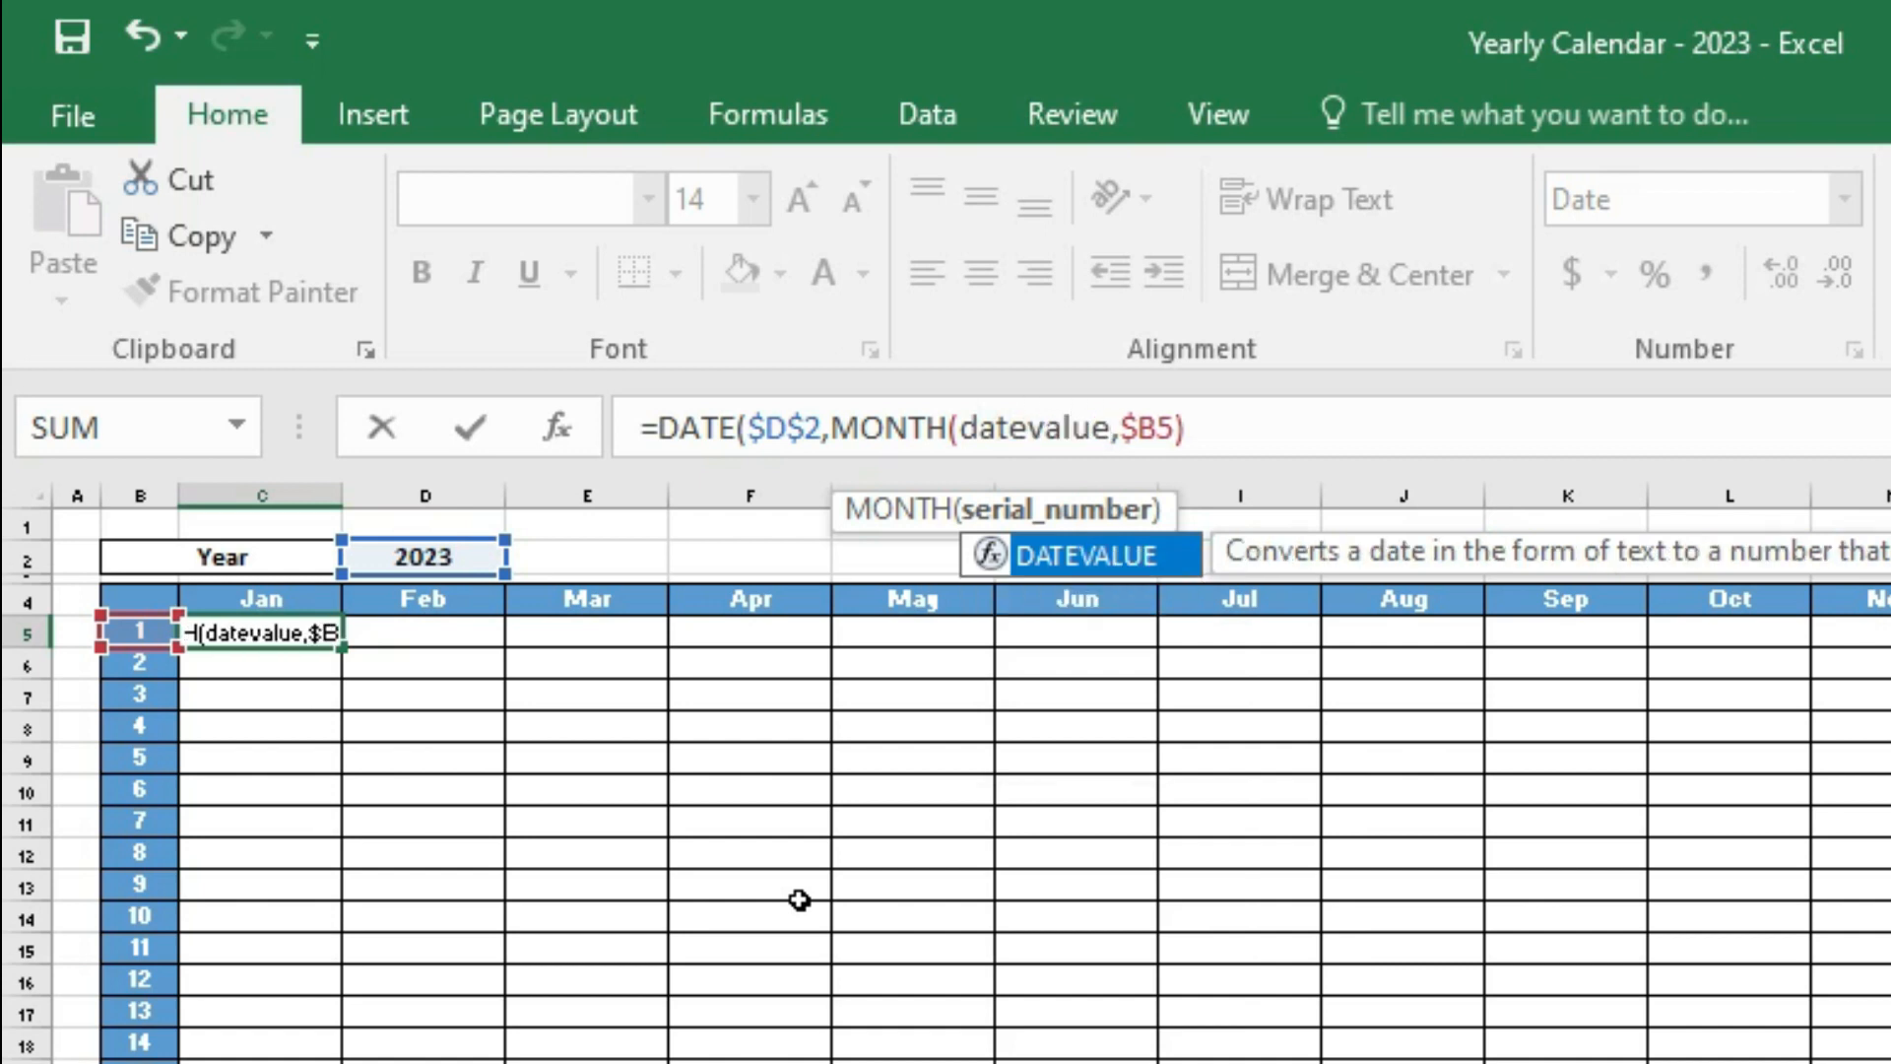
key(Tab)
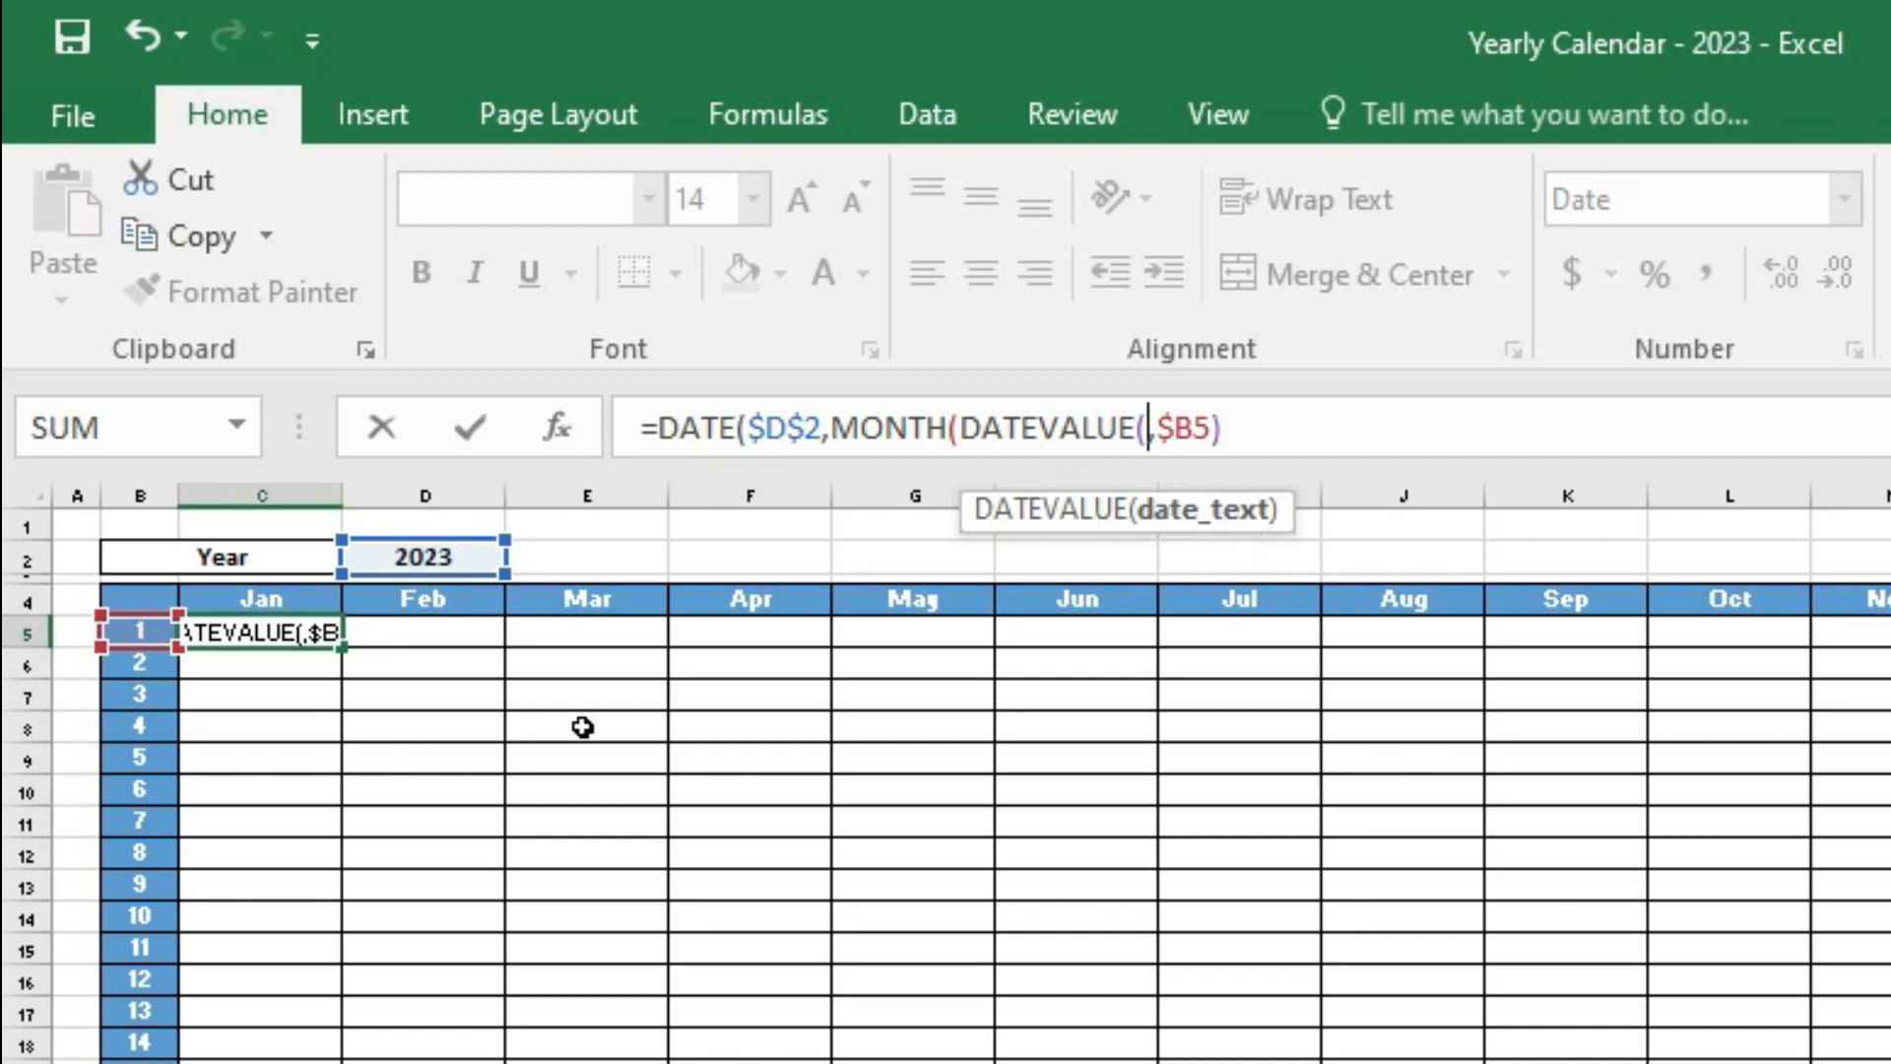
Give DATEVALUE the row-locked Jan heading joined with "1", and complete C5 as =DATE($D$2,MONTH(DATEVALUE(C$4&"1")),$B5).
click(283, 593)
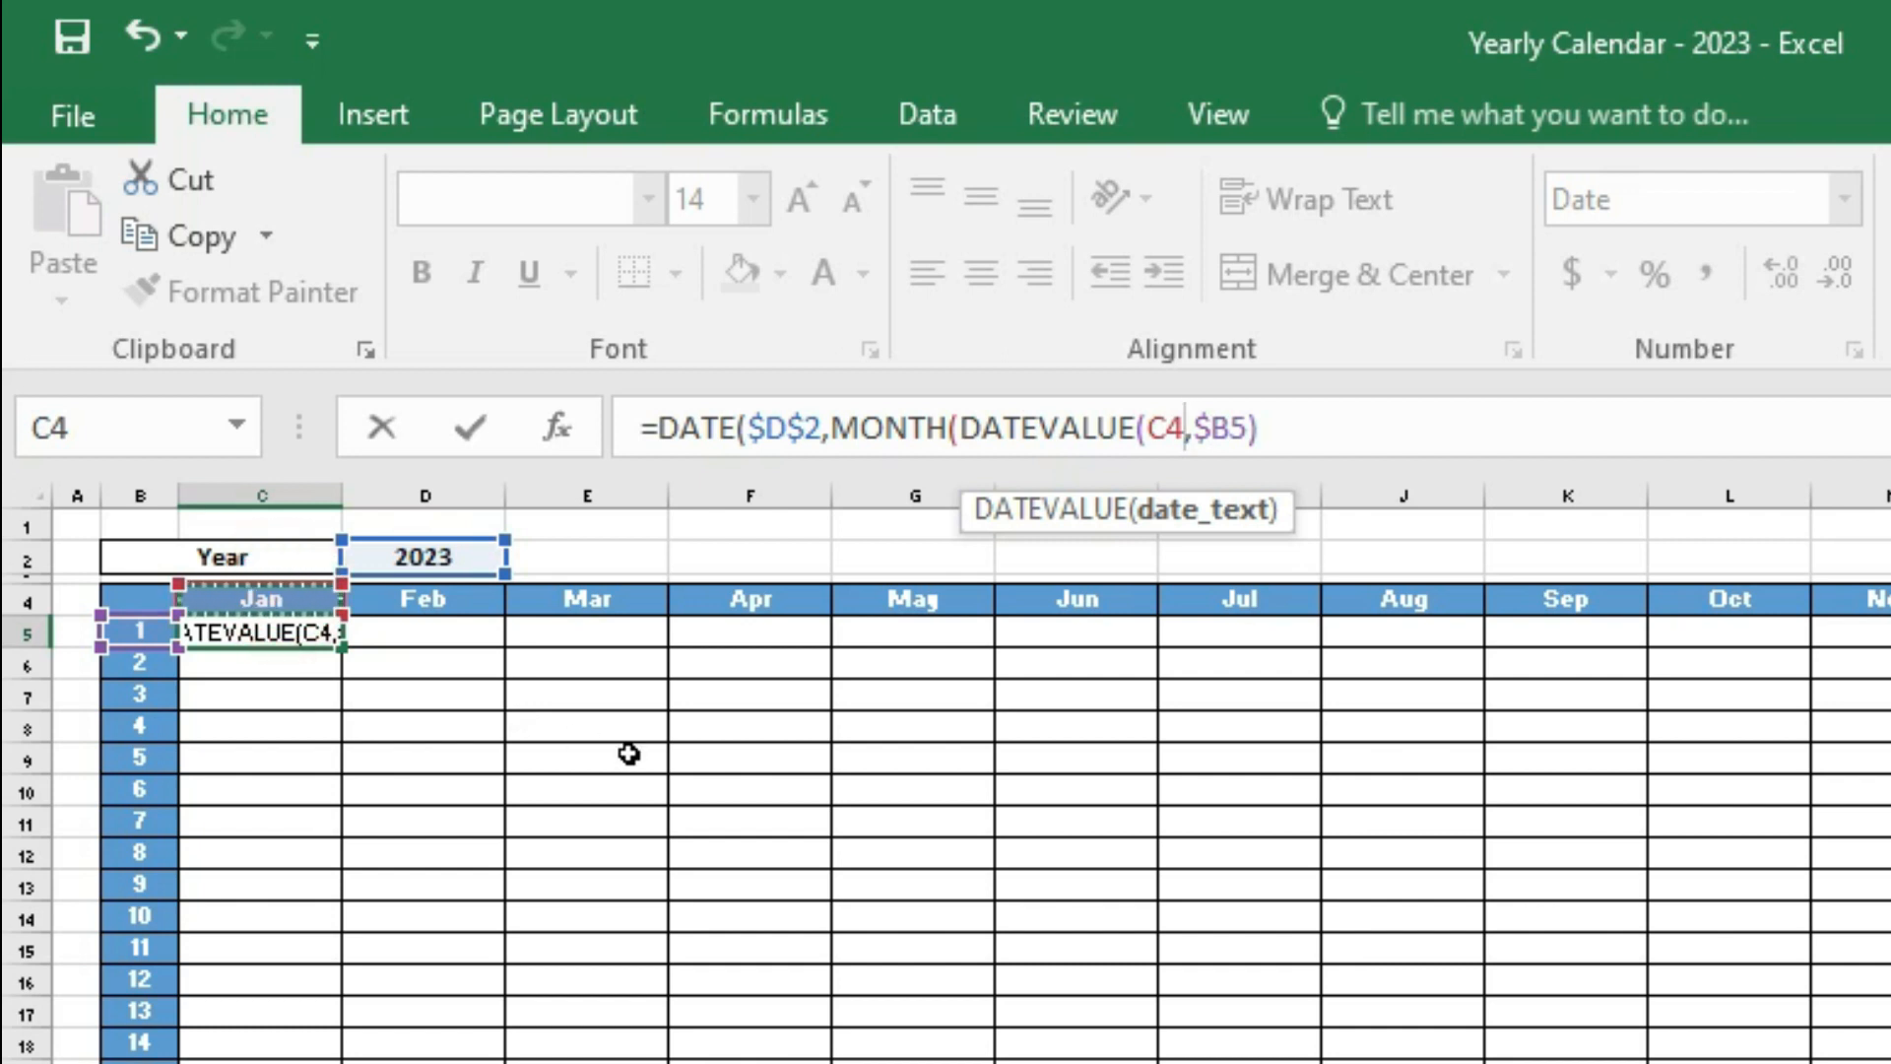
key(F4)
key(F4)
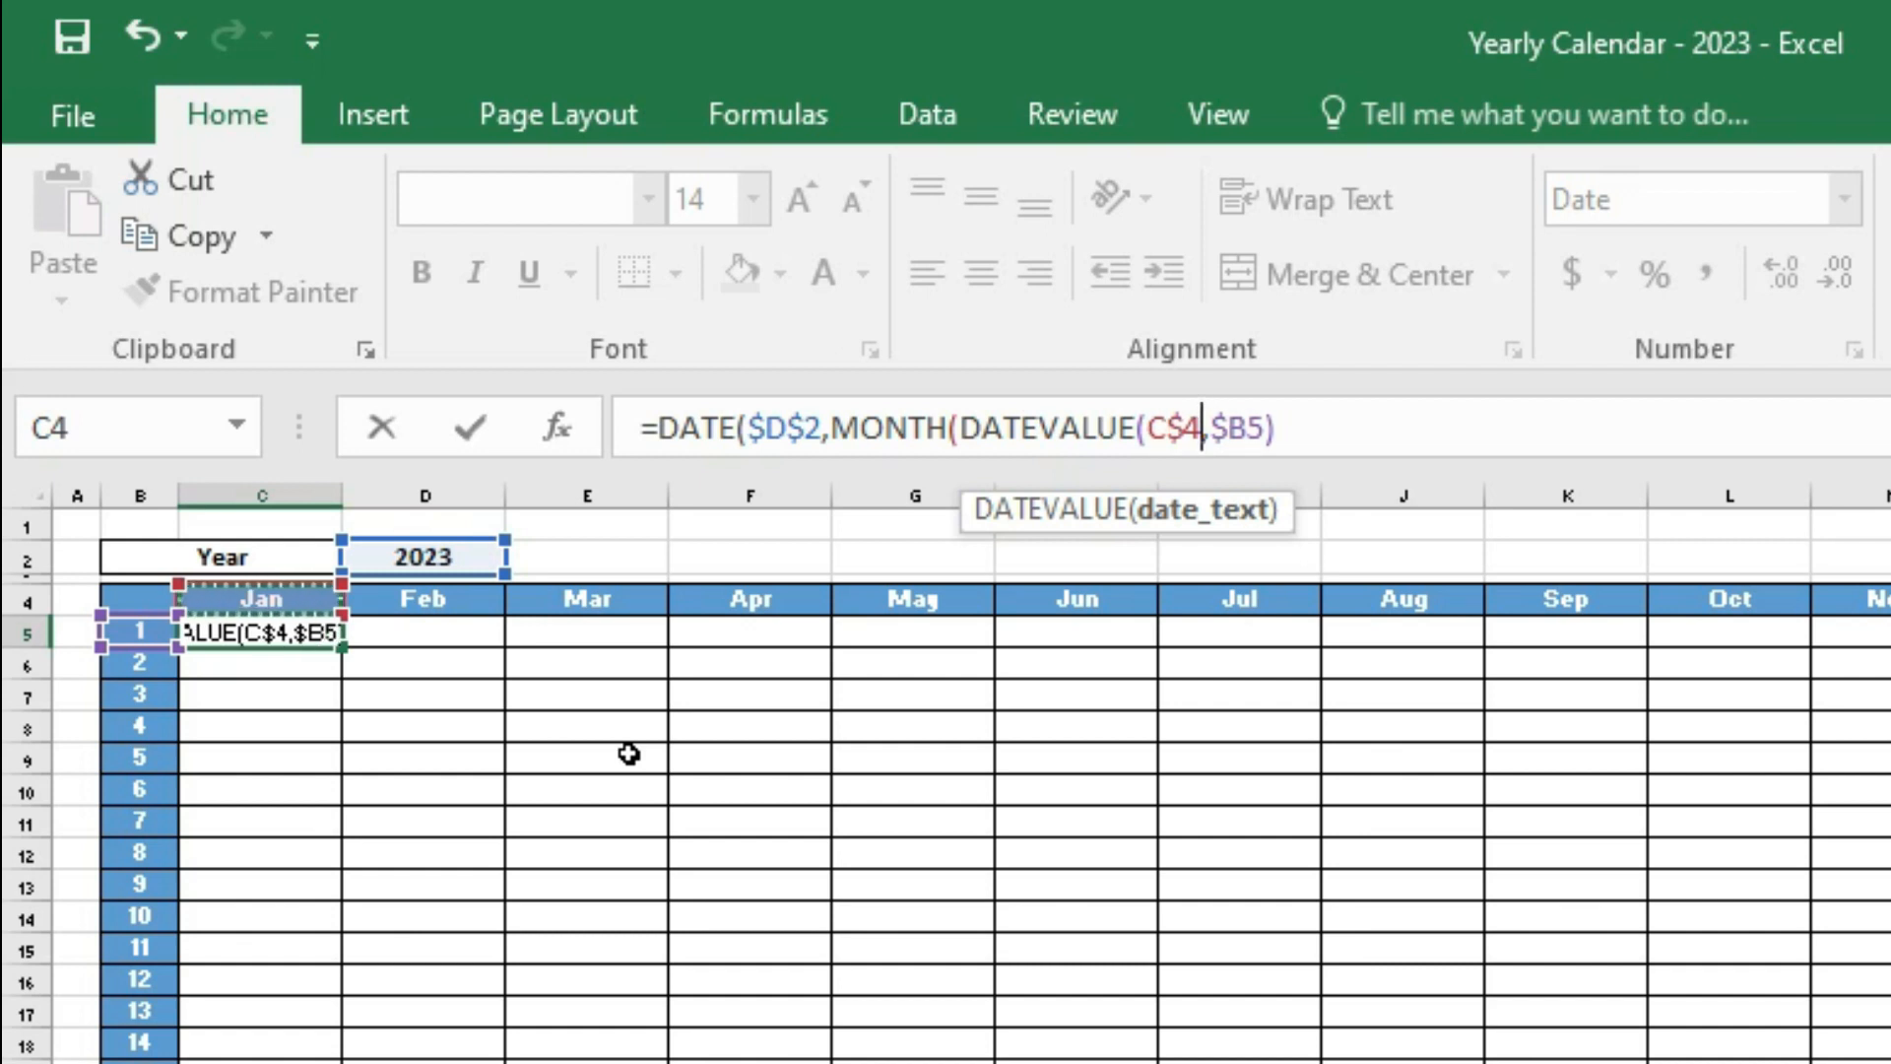
text(&"1)
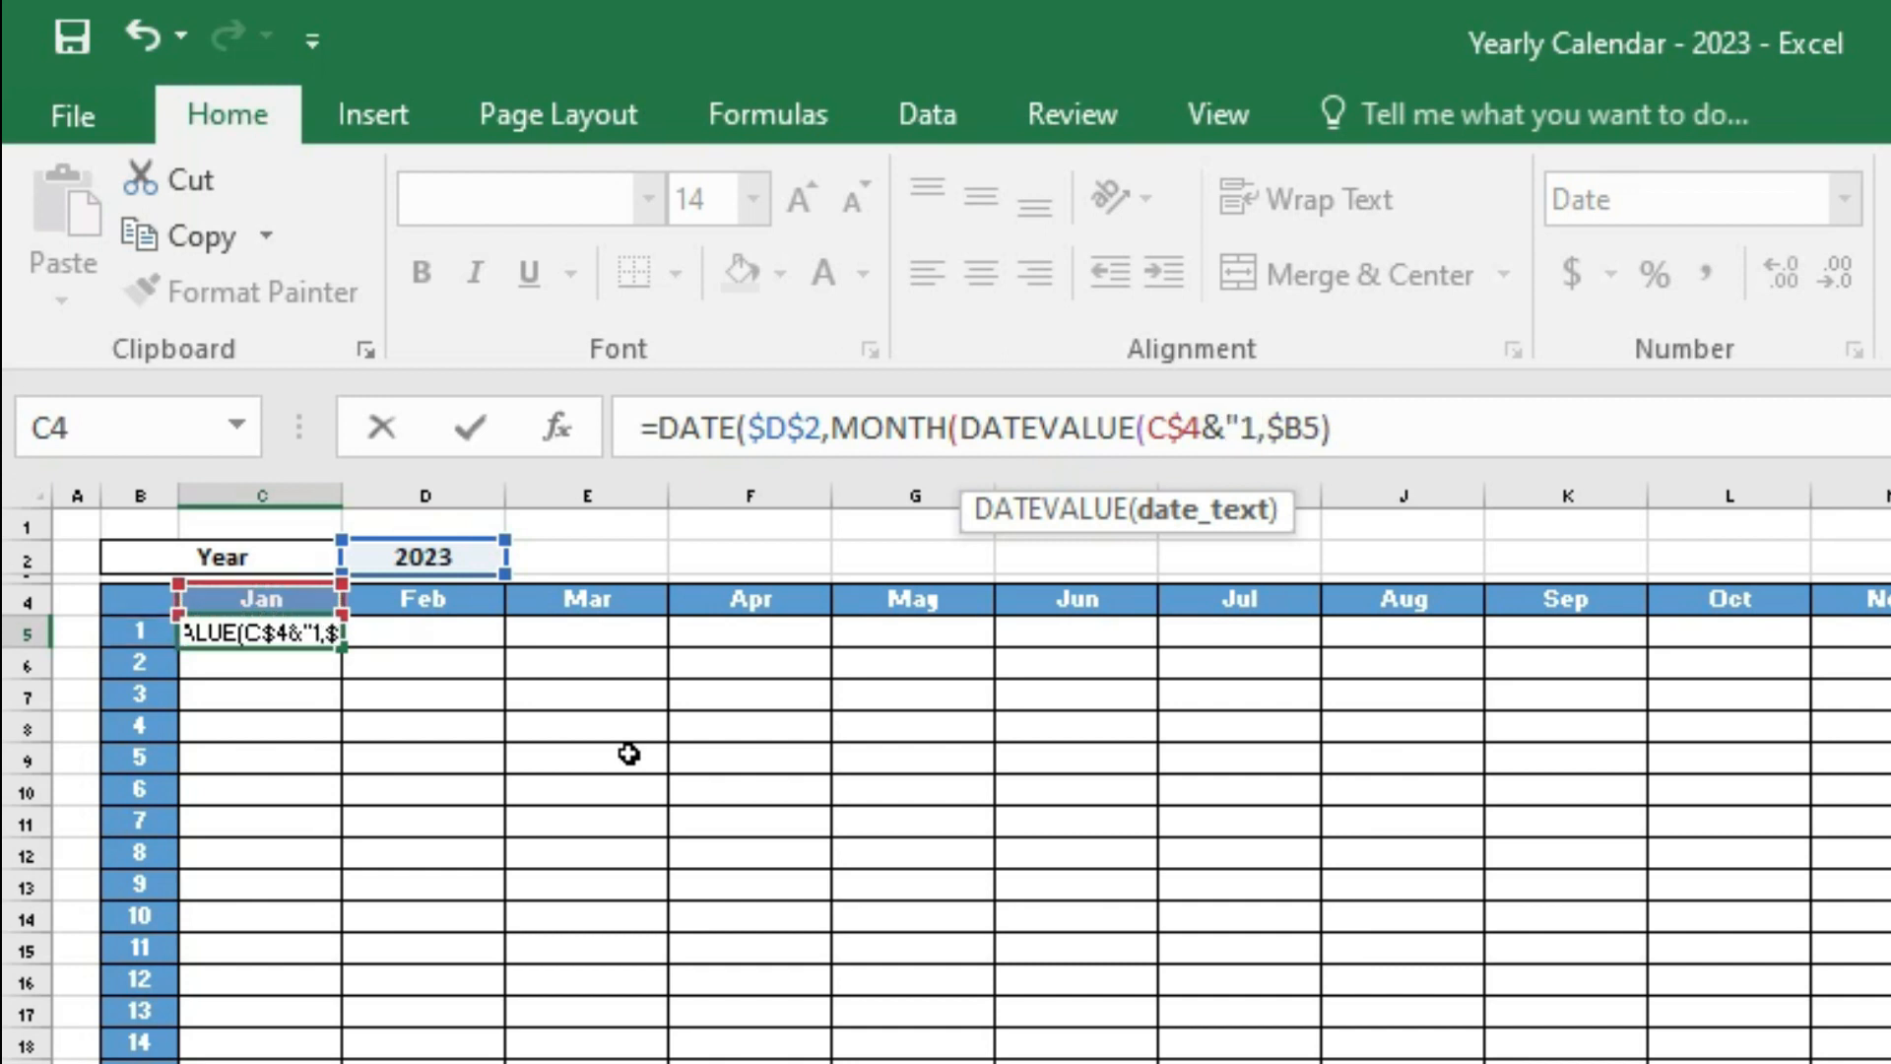
text(")
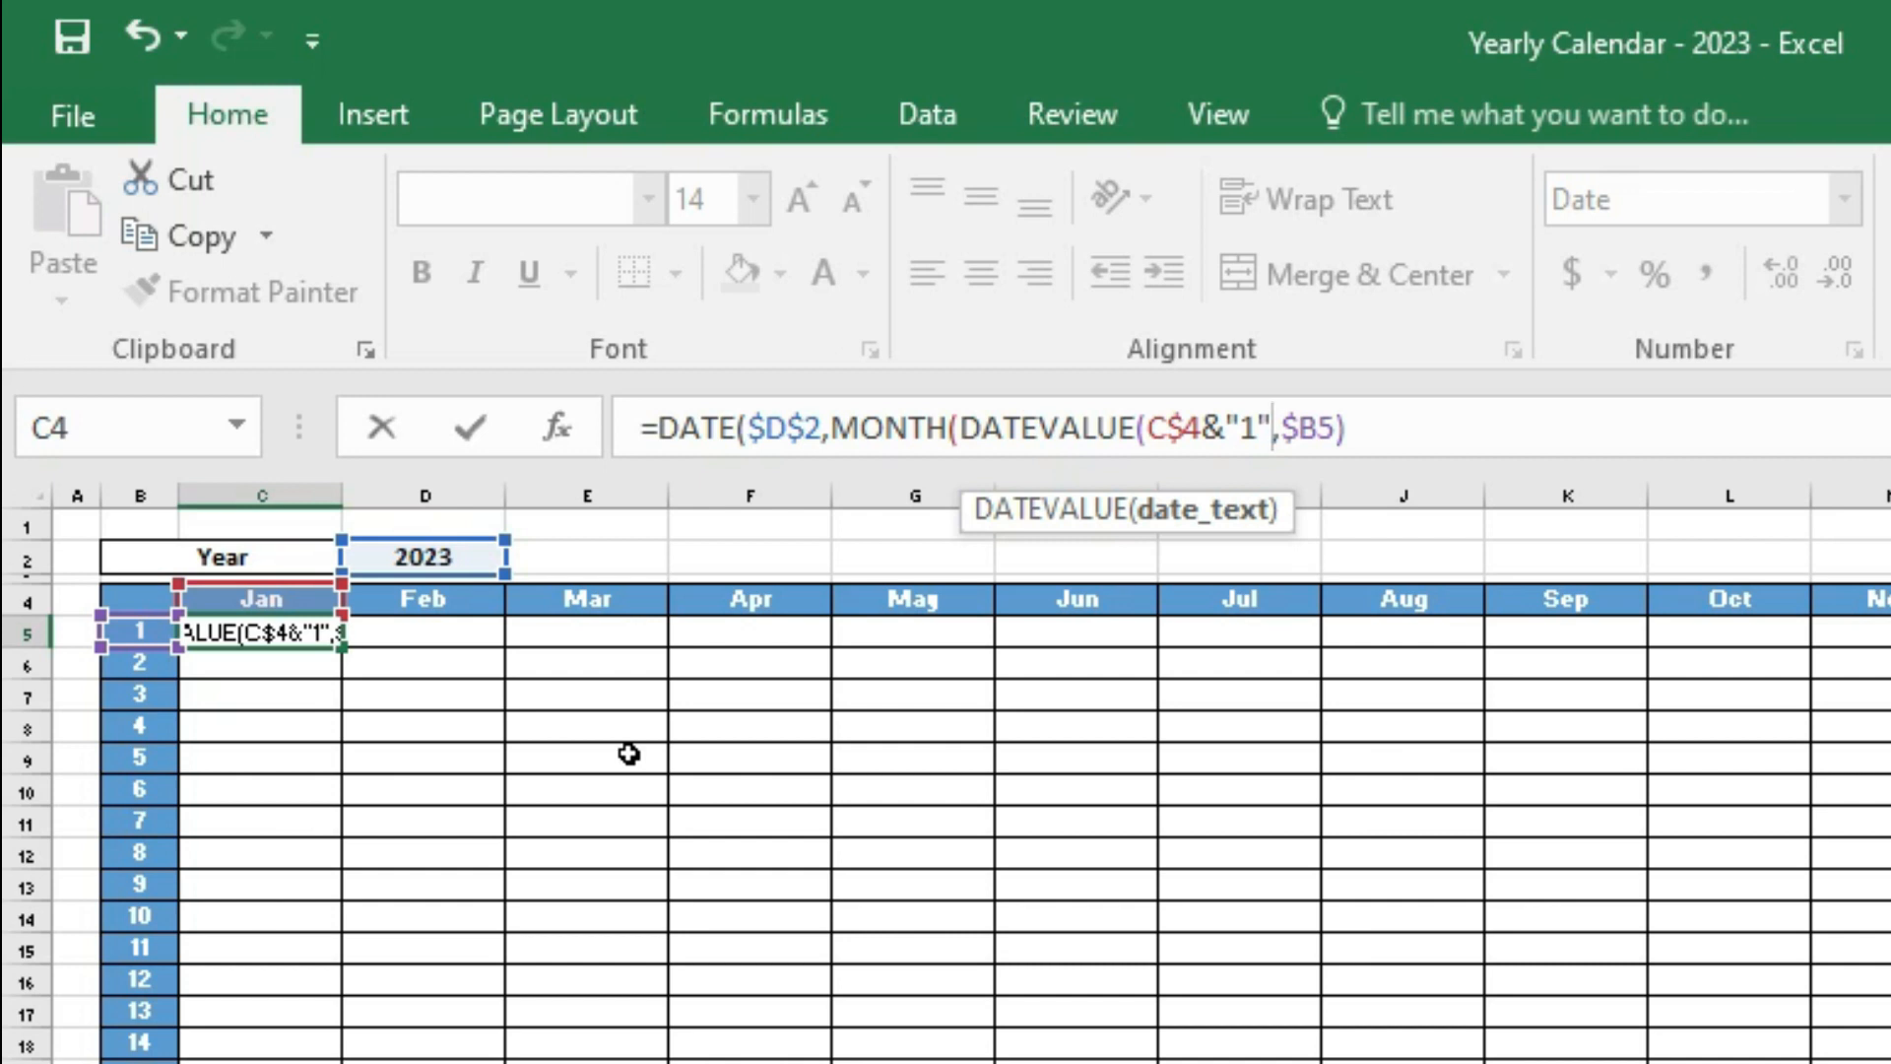
text()))
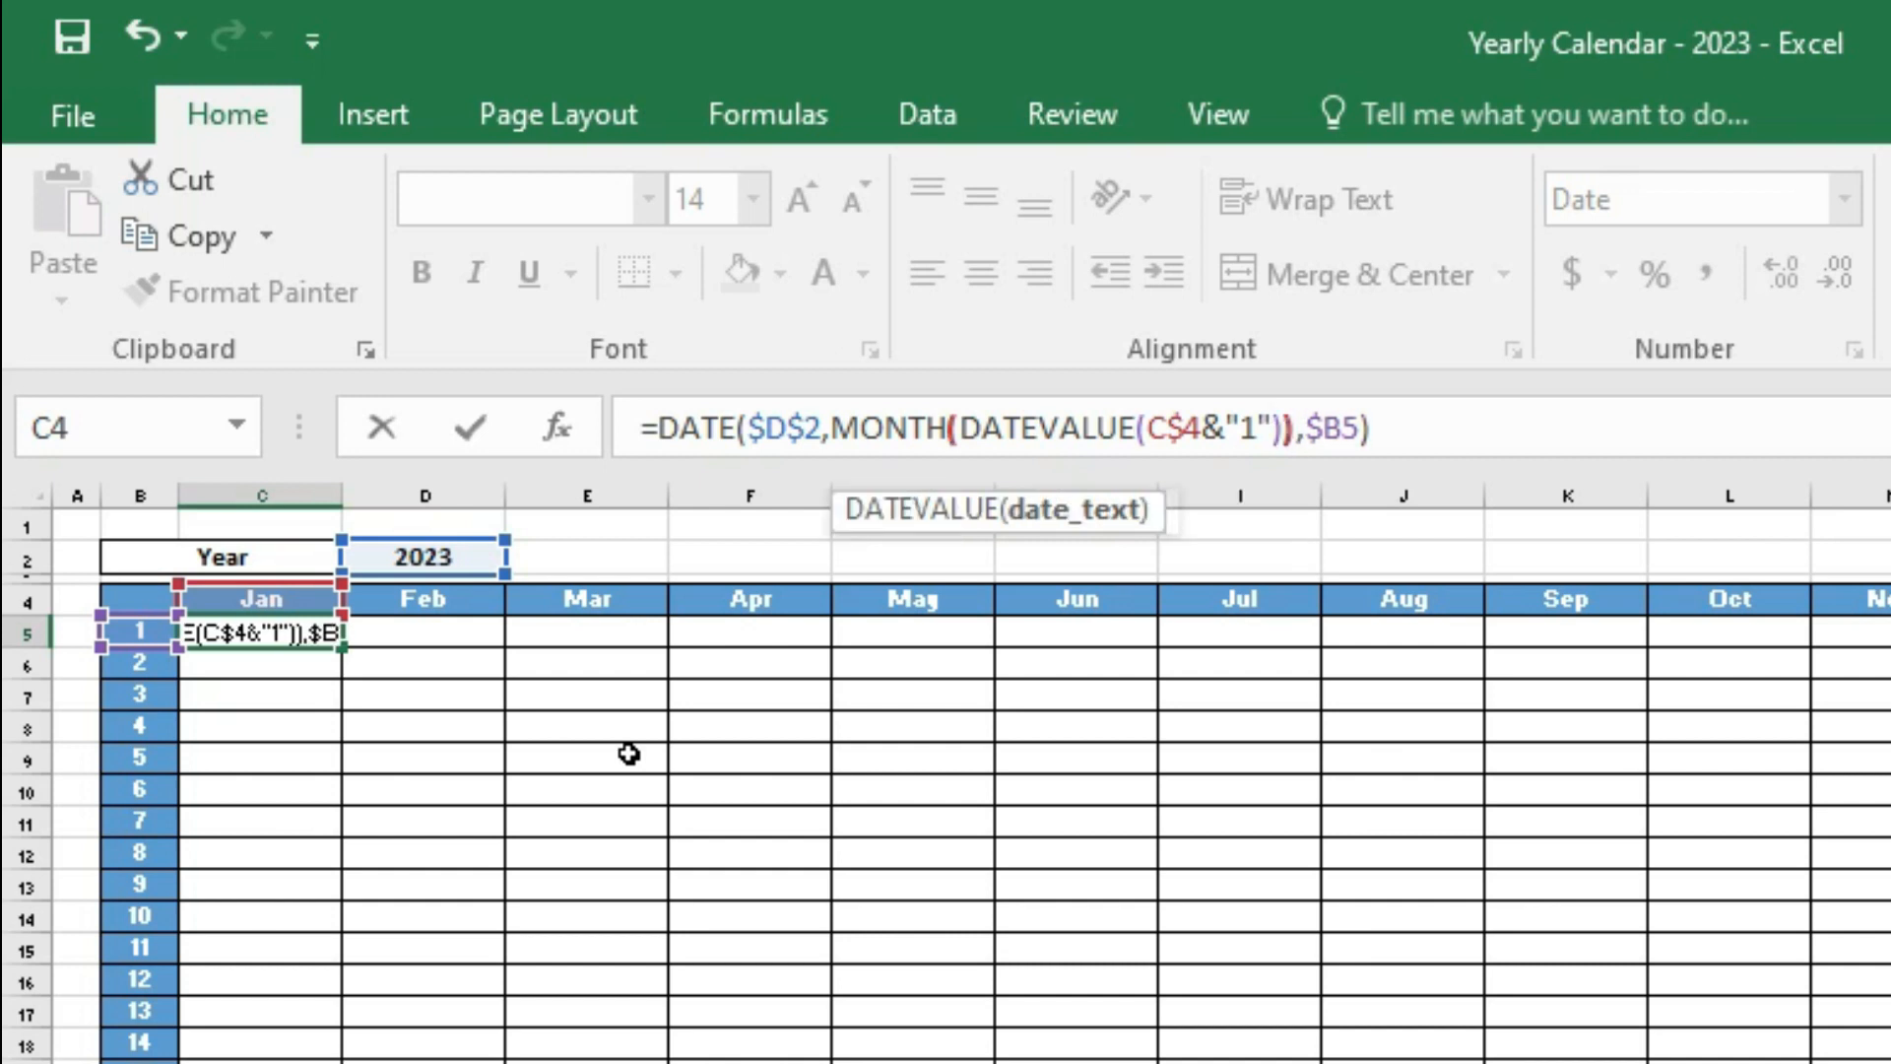
click(1438, 412)
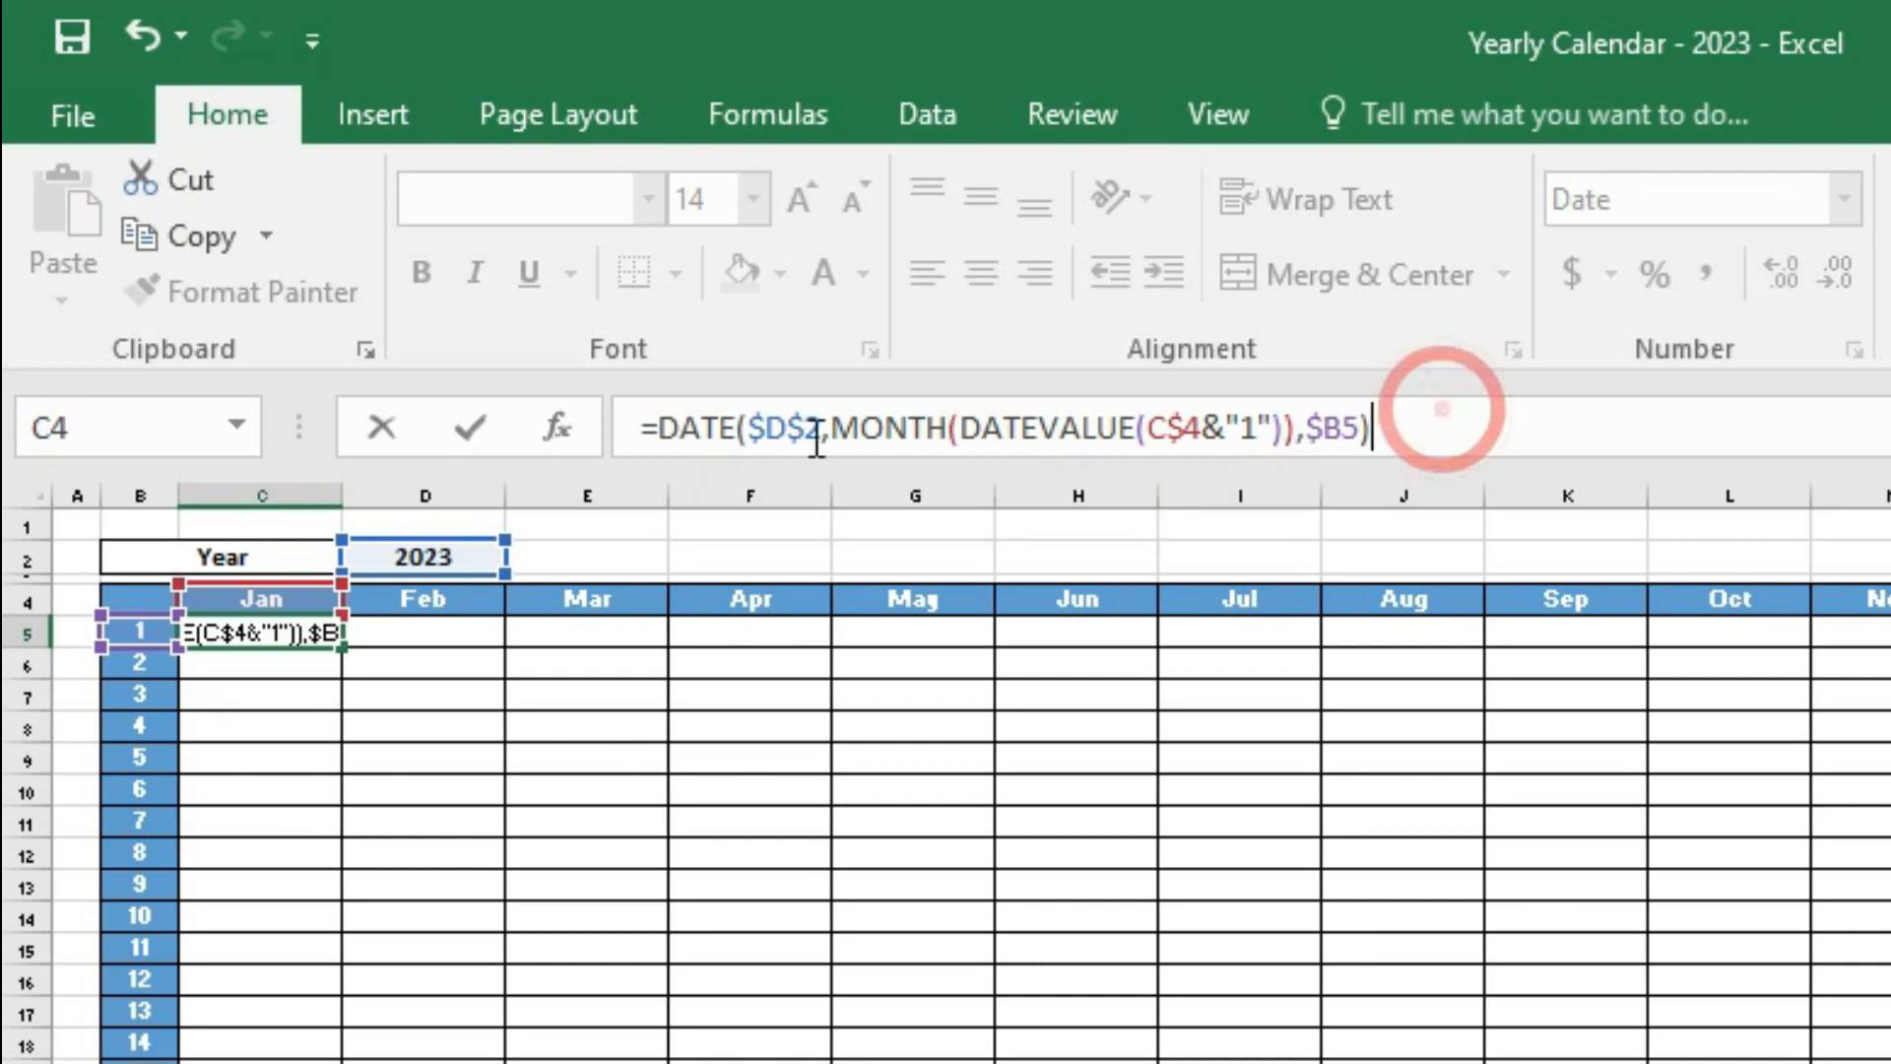
drag(830, 428, 1296, 443)
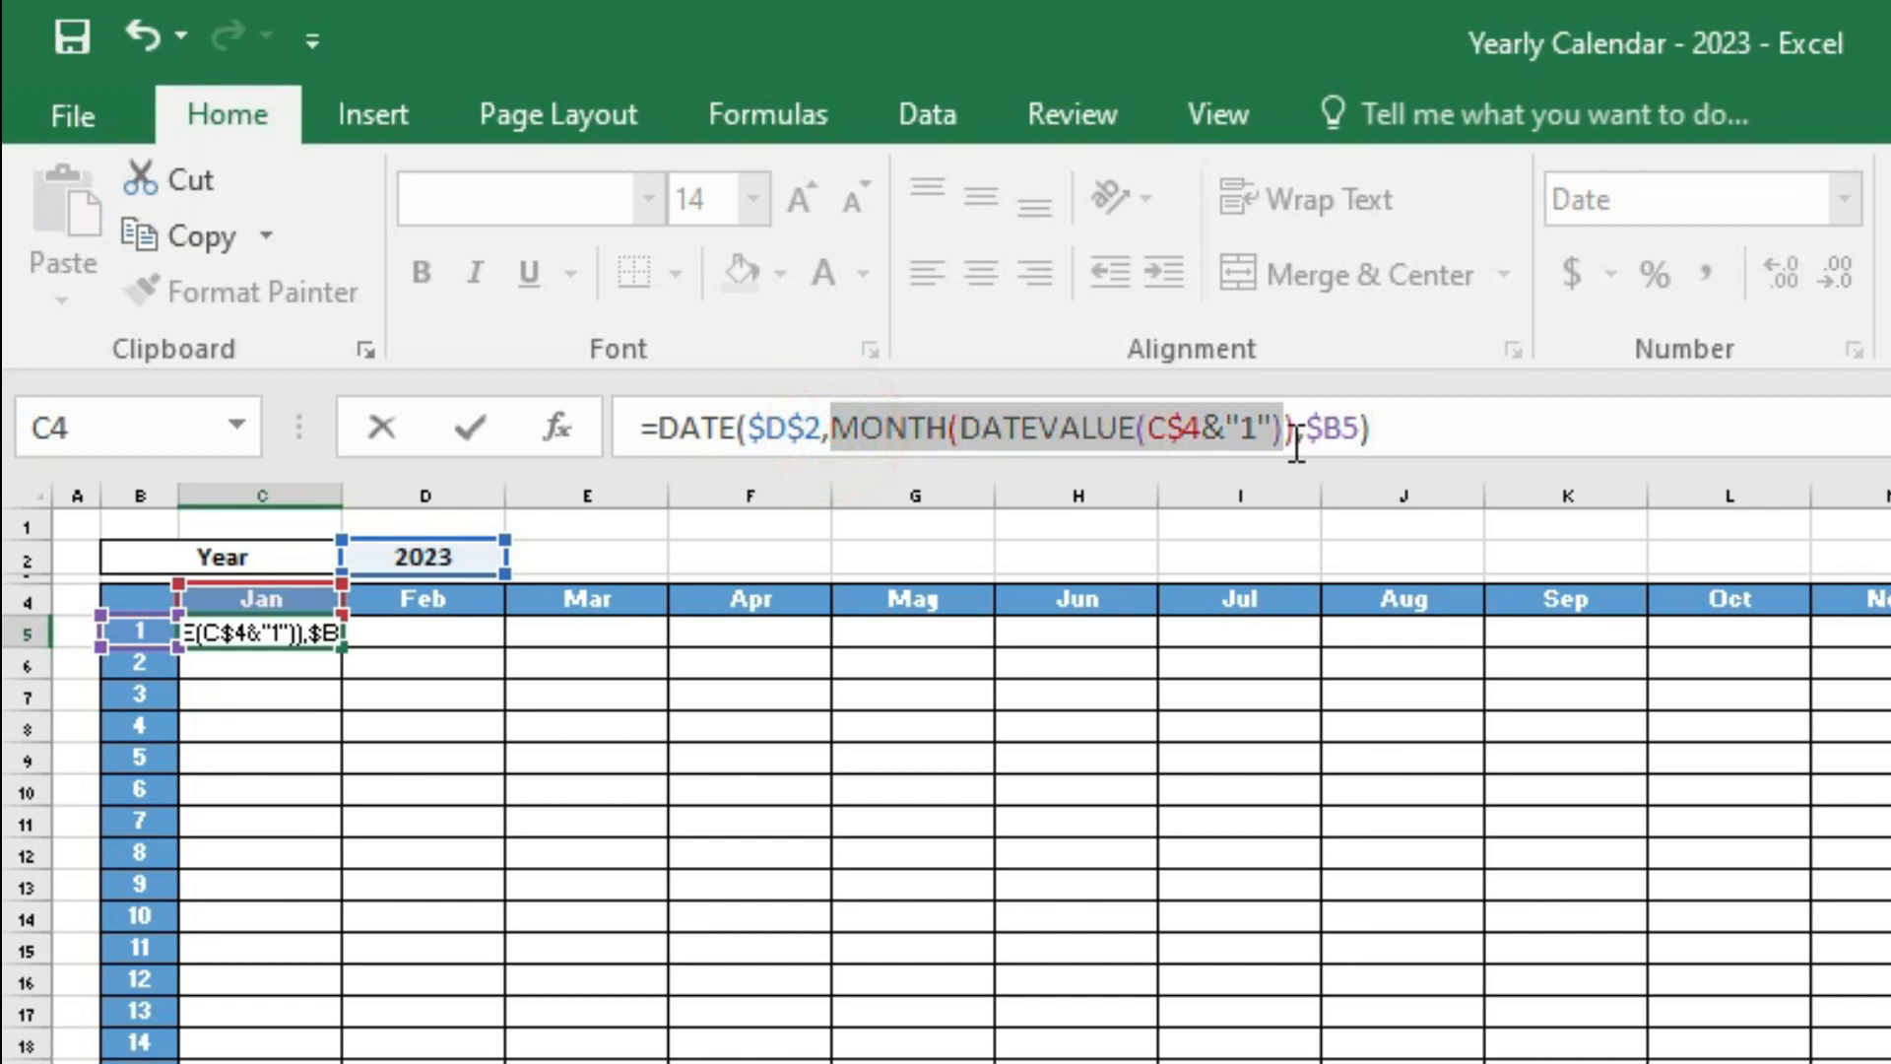
click(1437, 428)
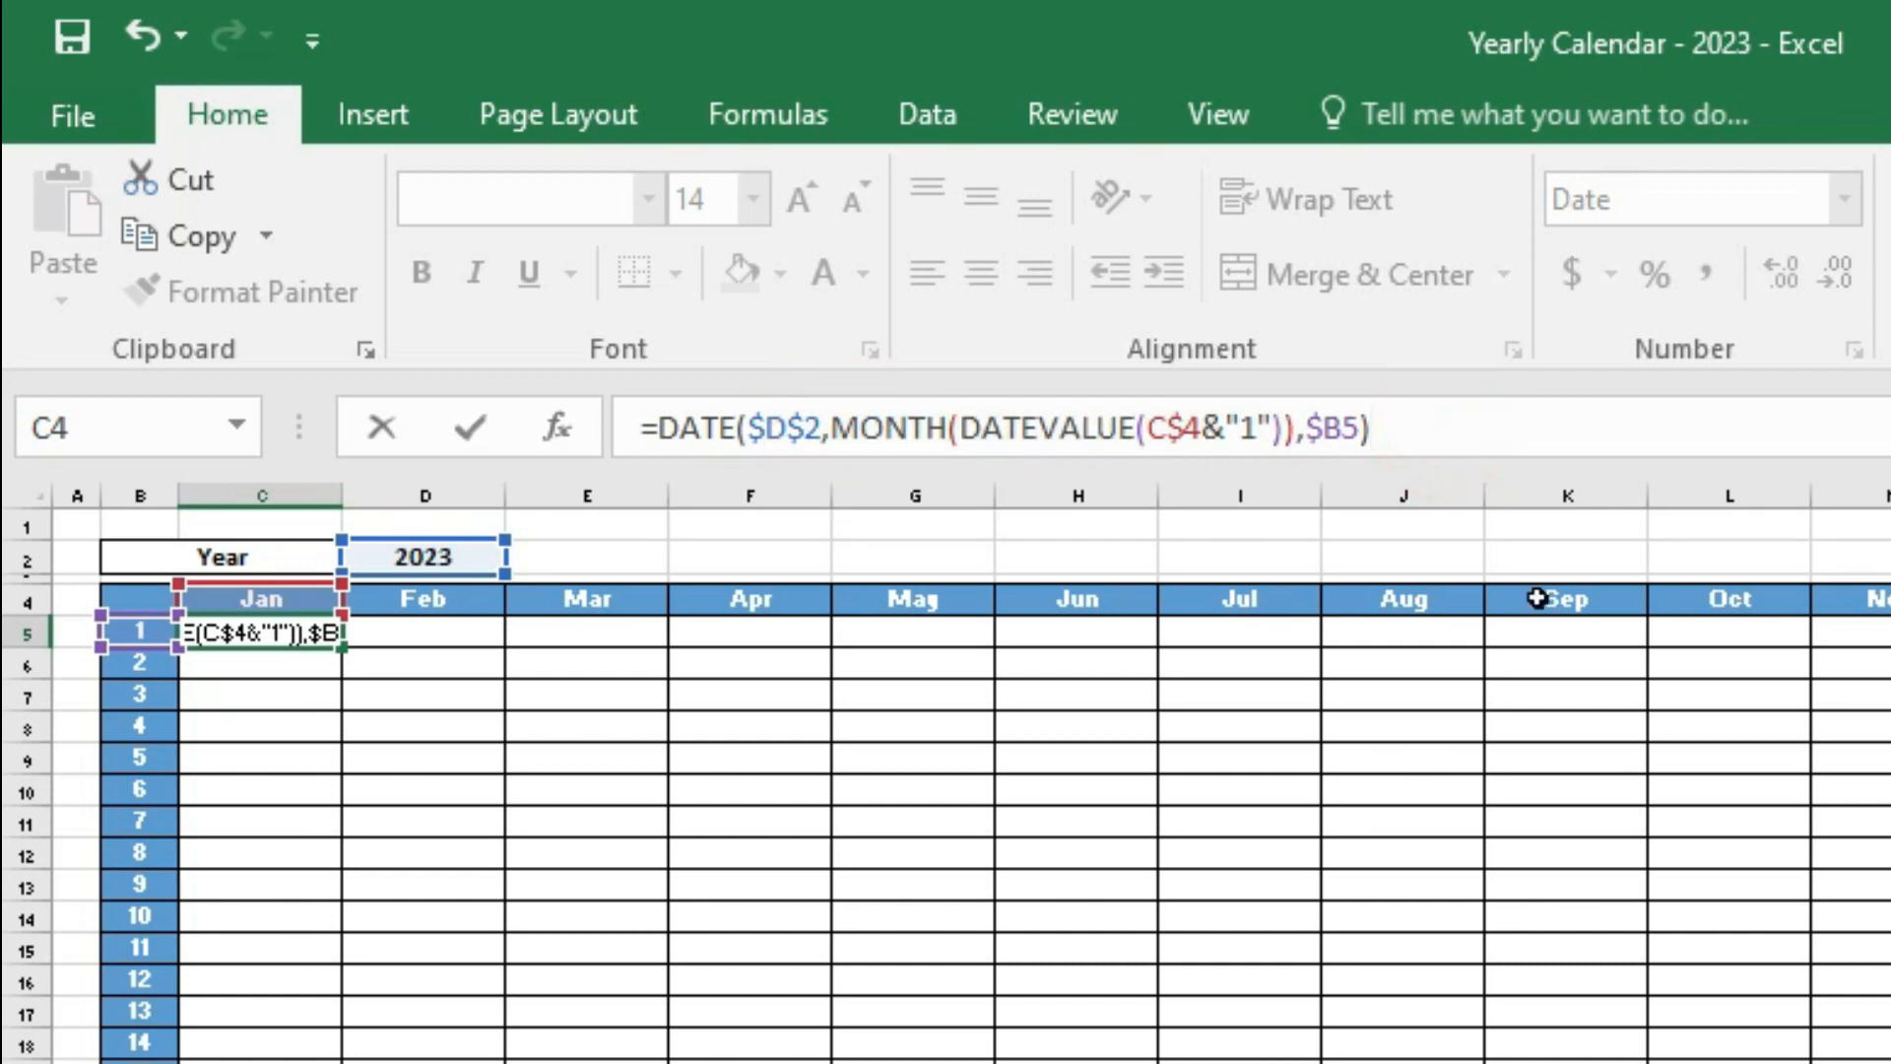
key(Return)
key(Up)
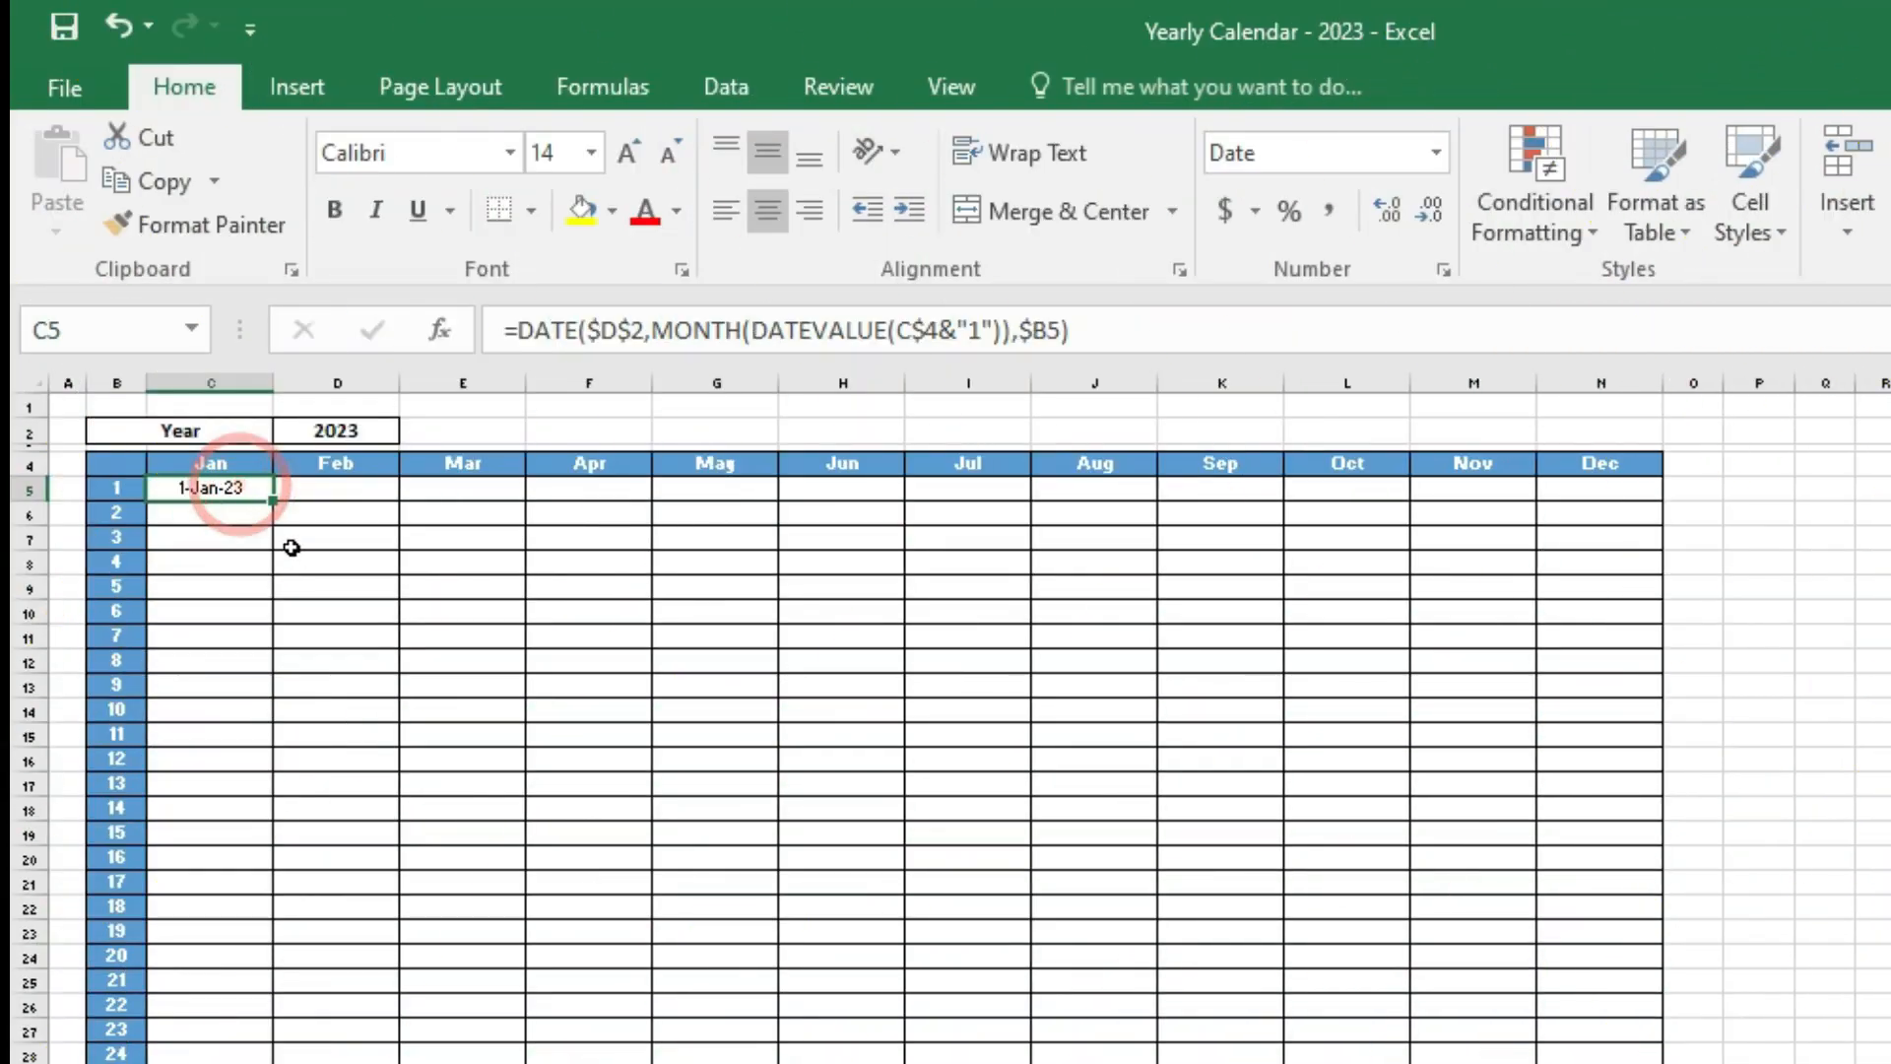
Fill the C5 date formula across to the Dec column and down to the day 31 row.
drag(1270, 514, 1623, 524)
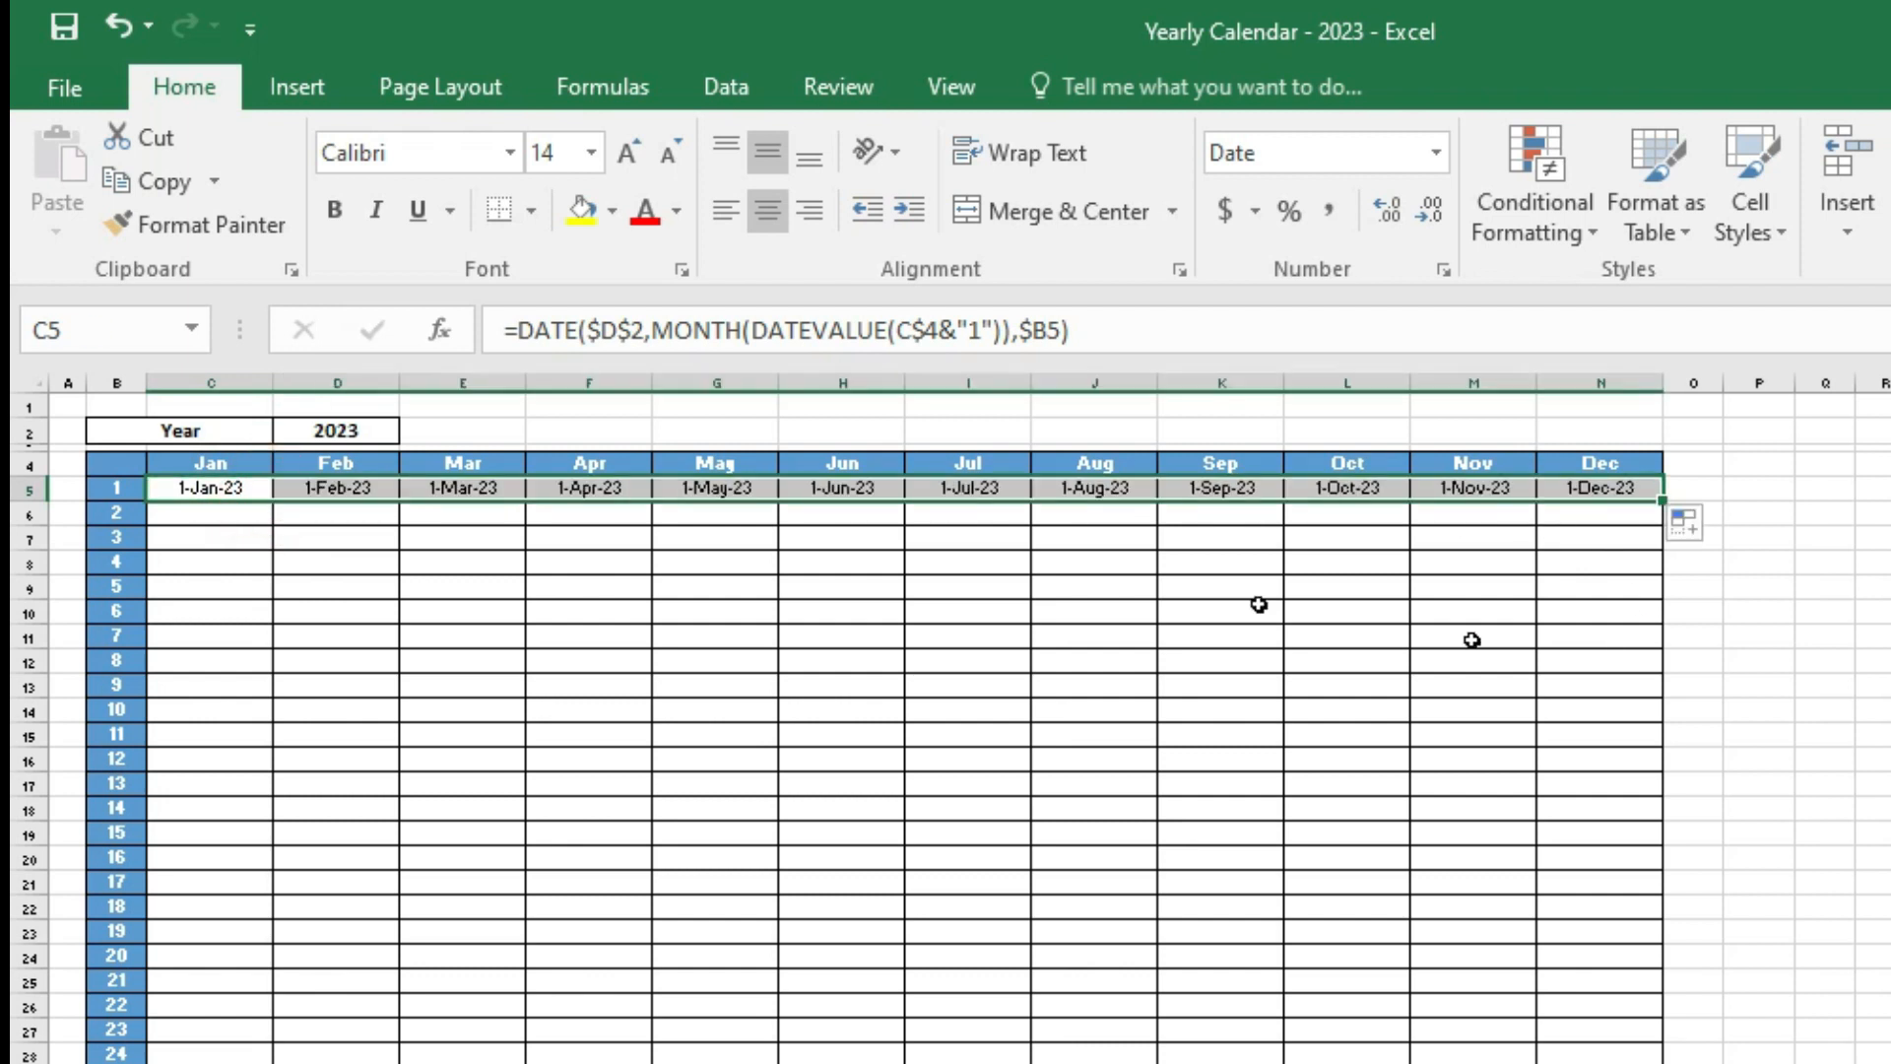
drag(1662, 500, 1193, 896)
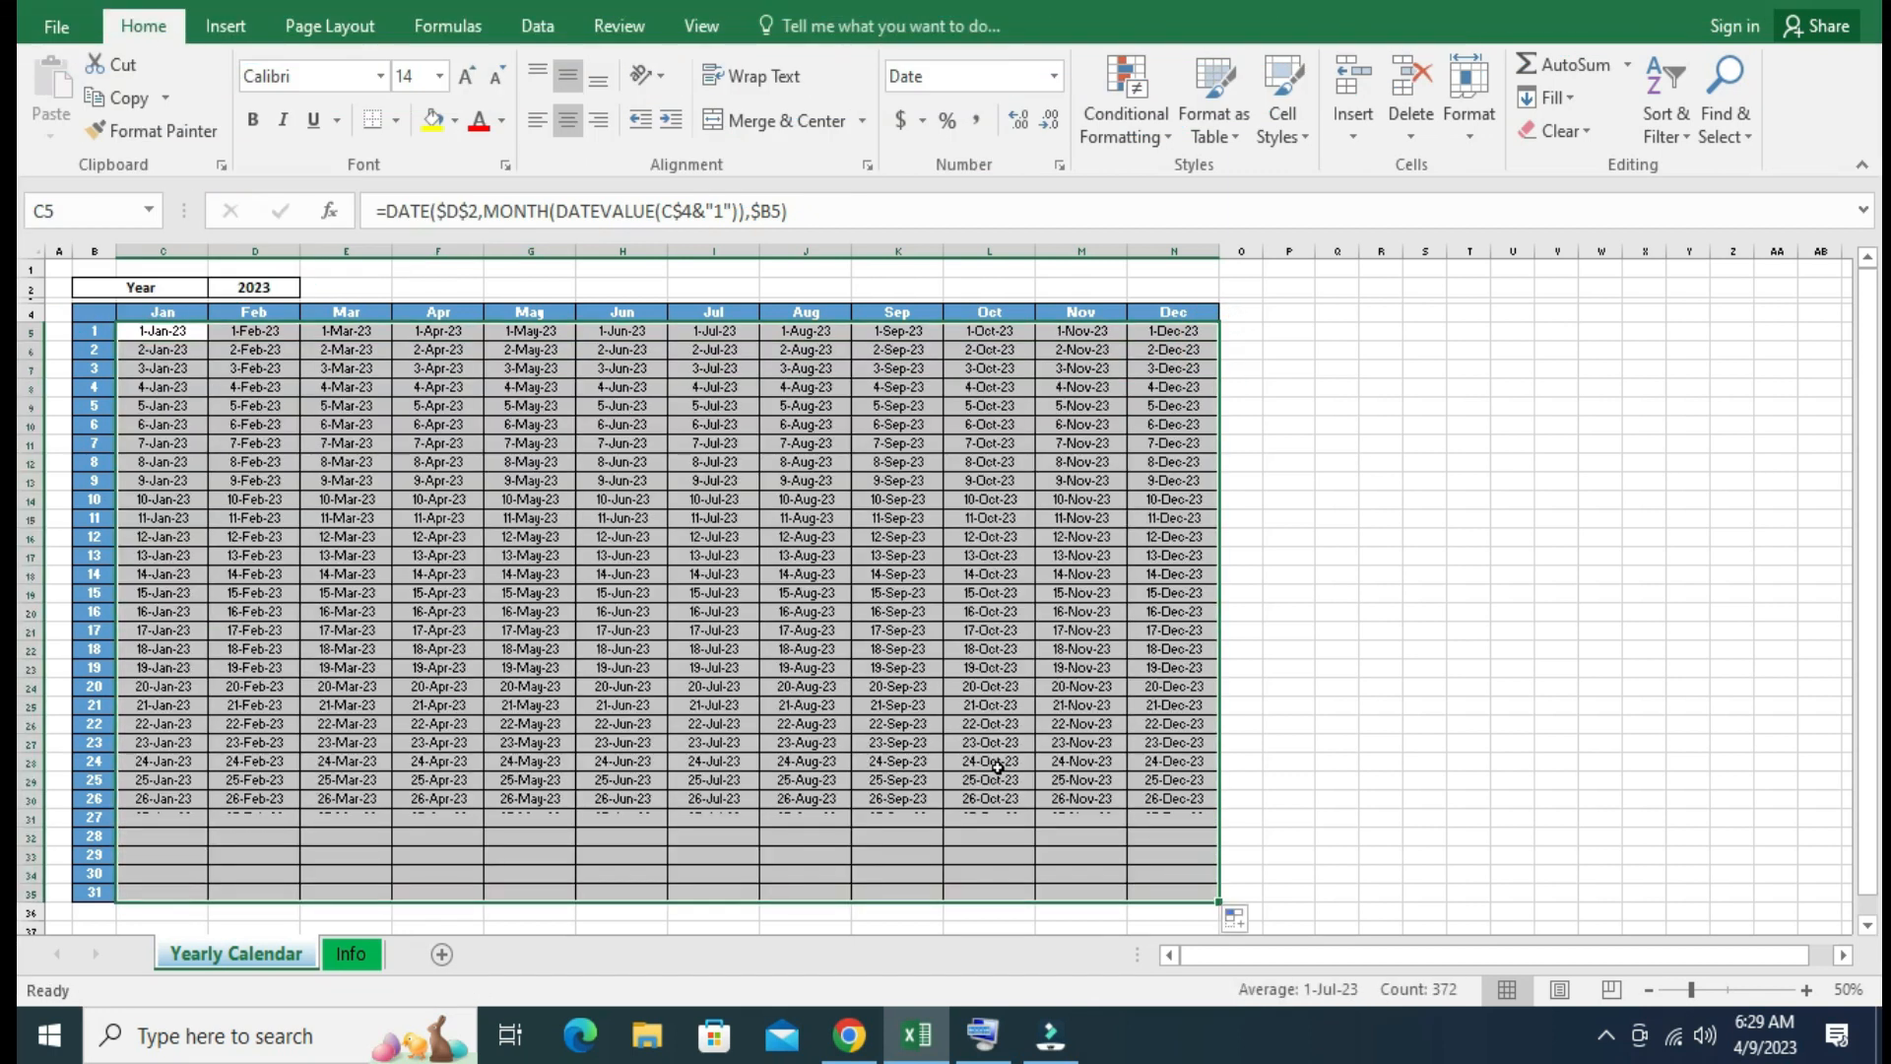
click(1468, 614)
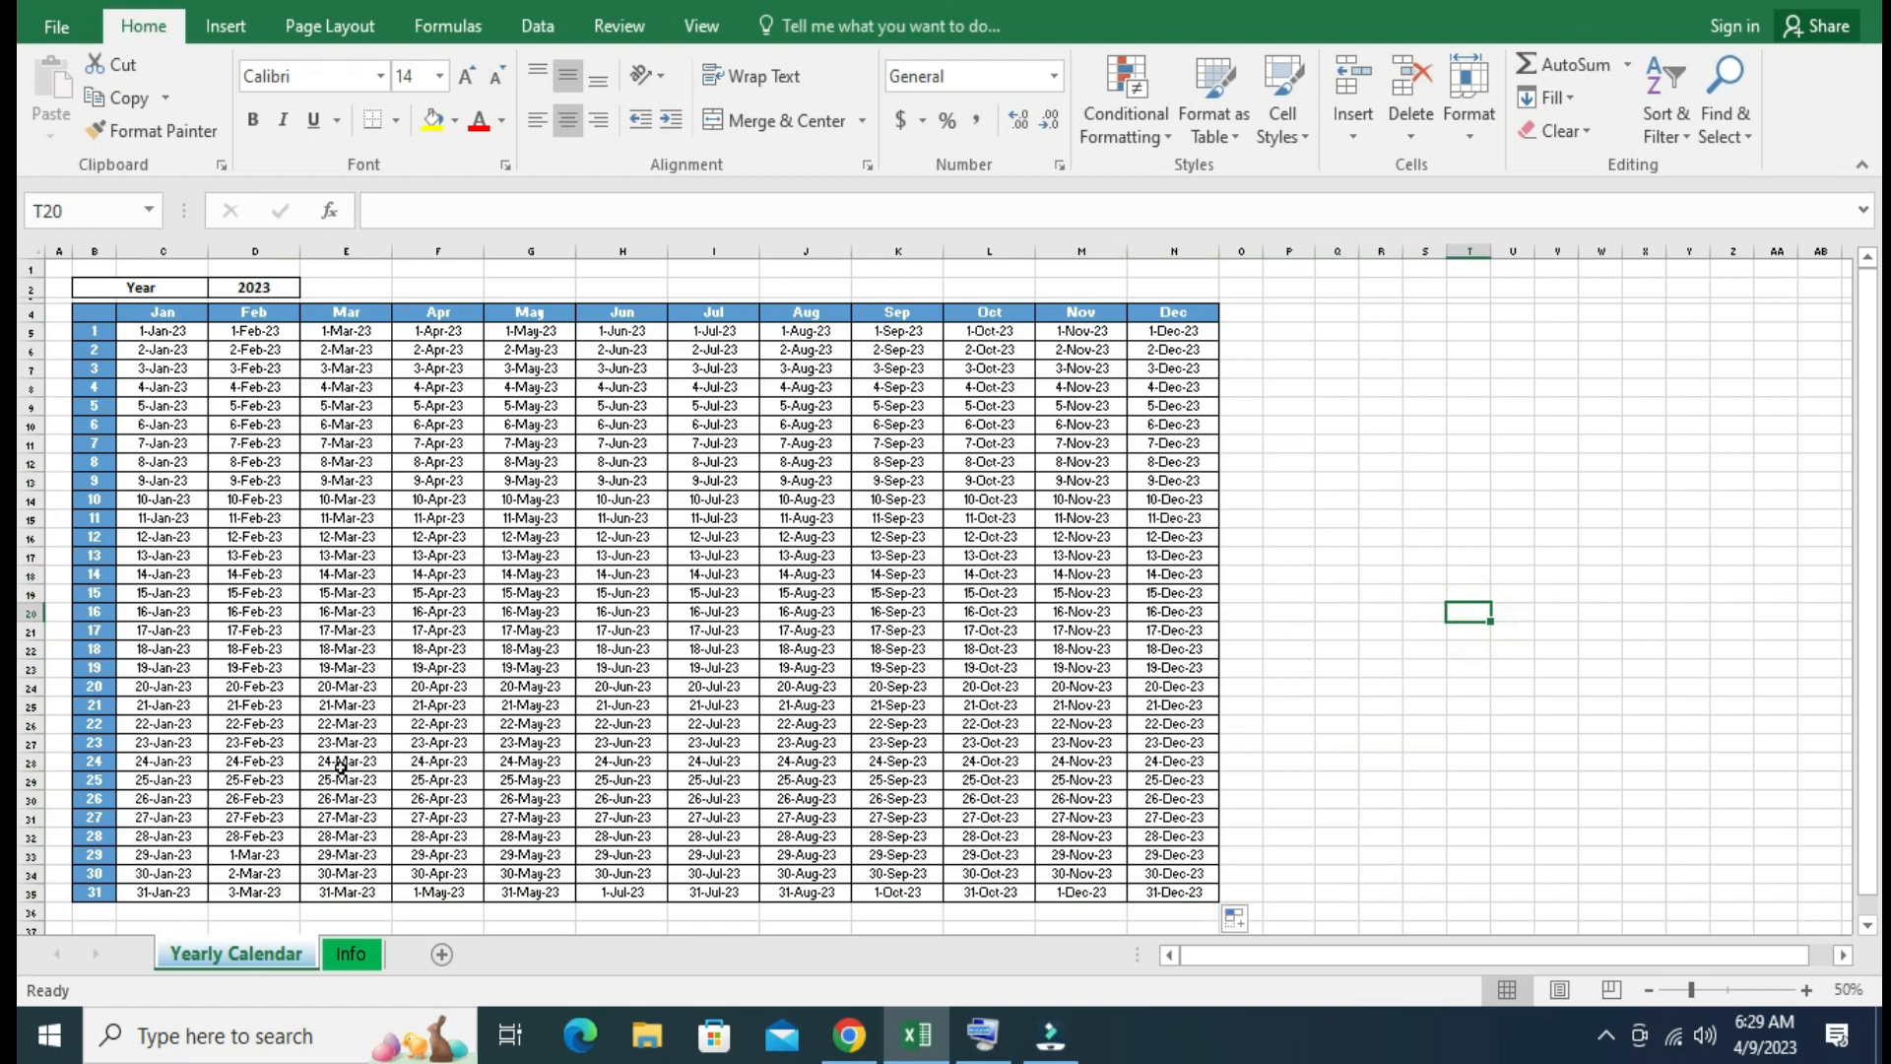
Clear the overflow dates in the Feb column for days 29 to 31 and in the Apr column for day 31.
click(169, 892)
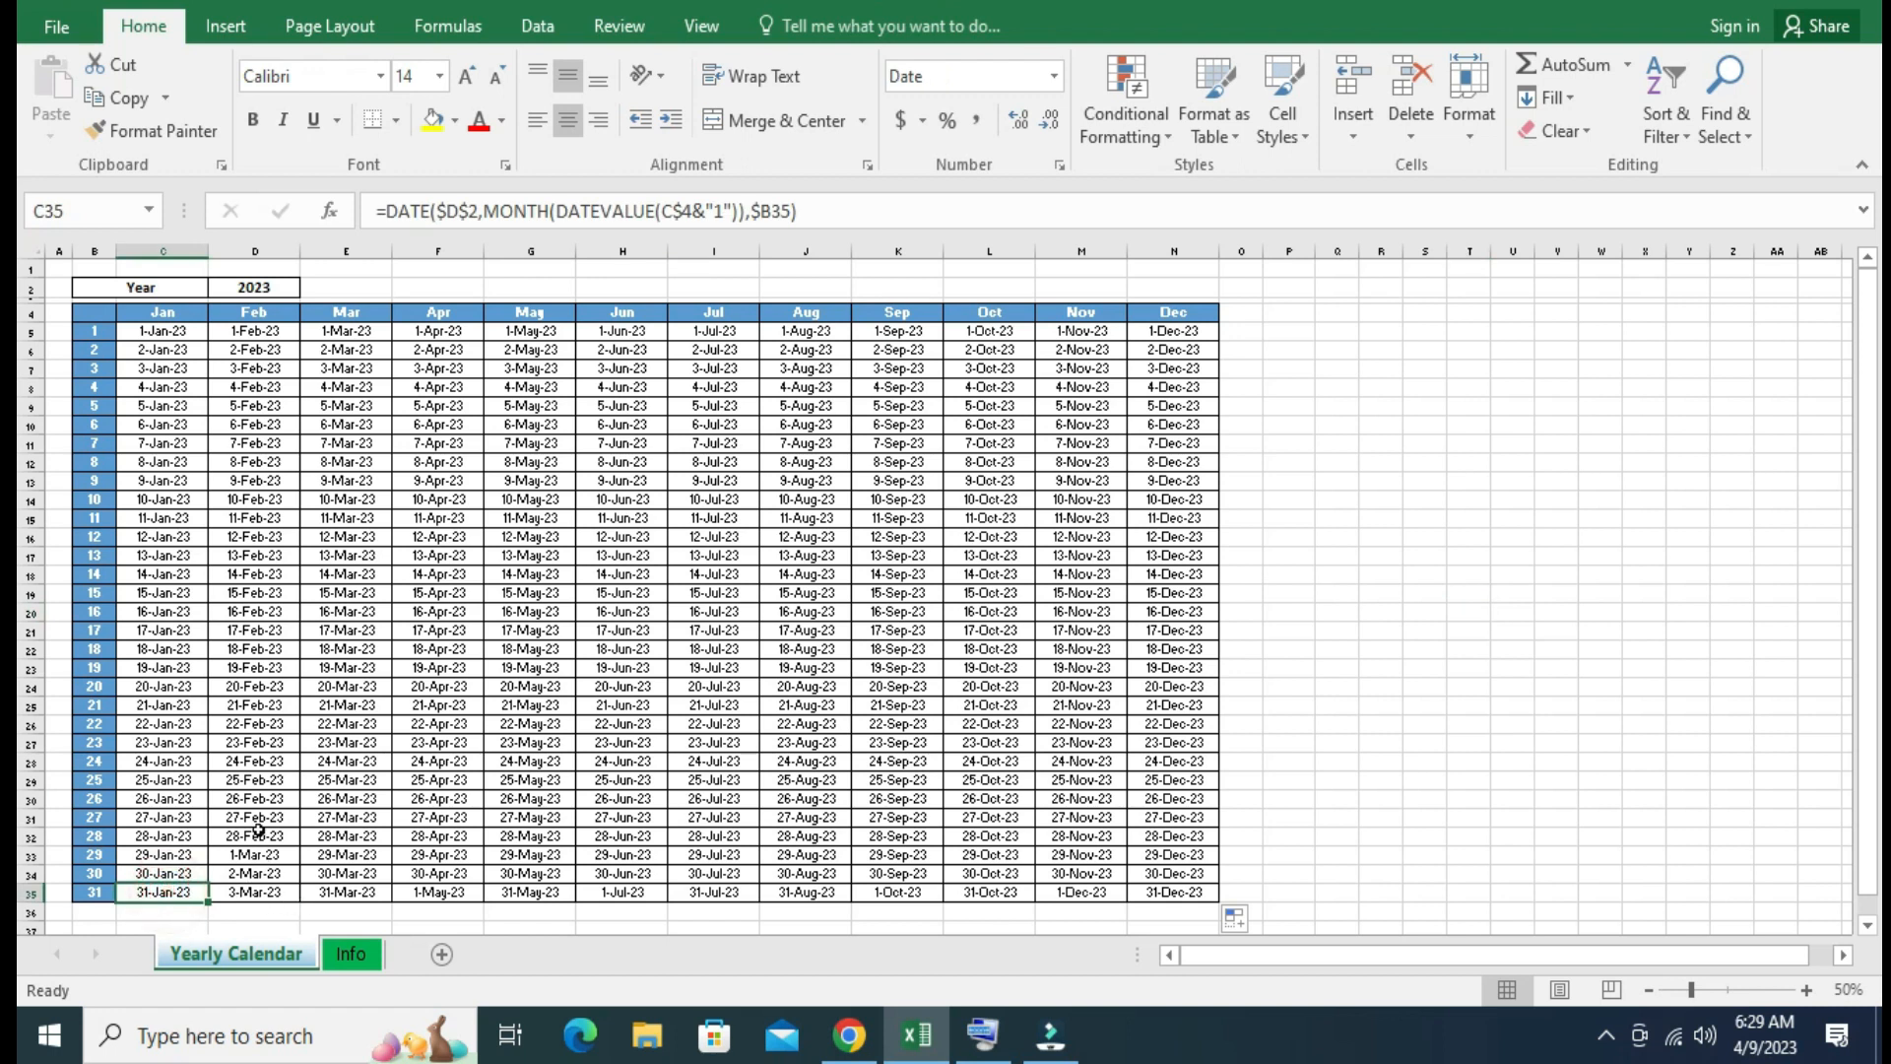
drag(254, 855, 254, 885)
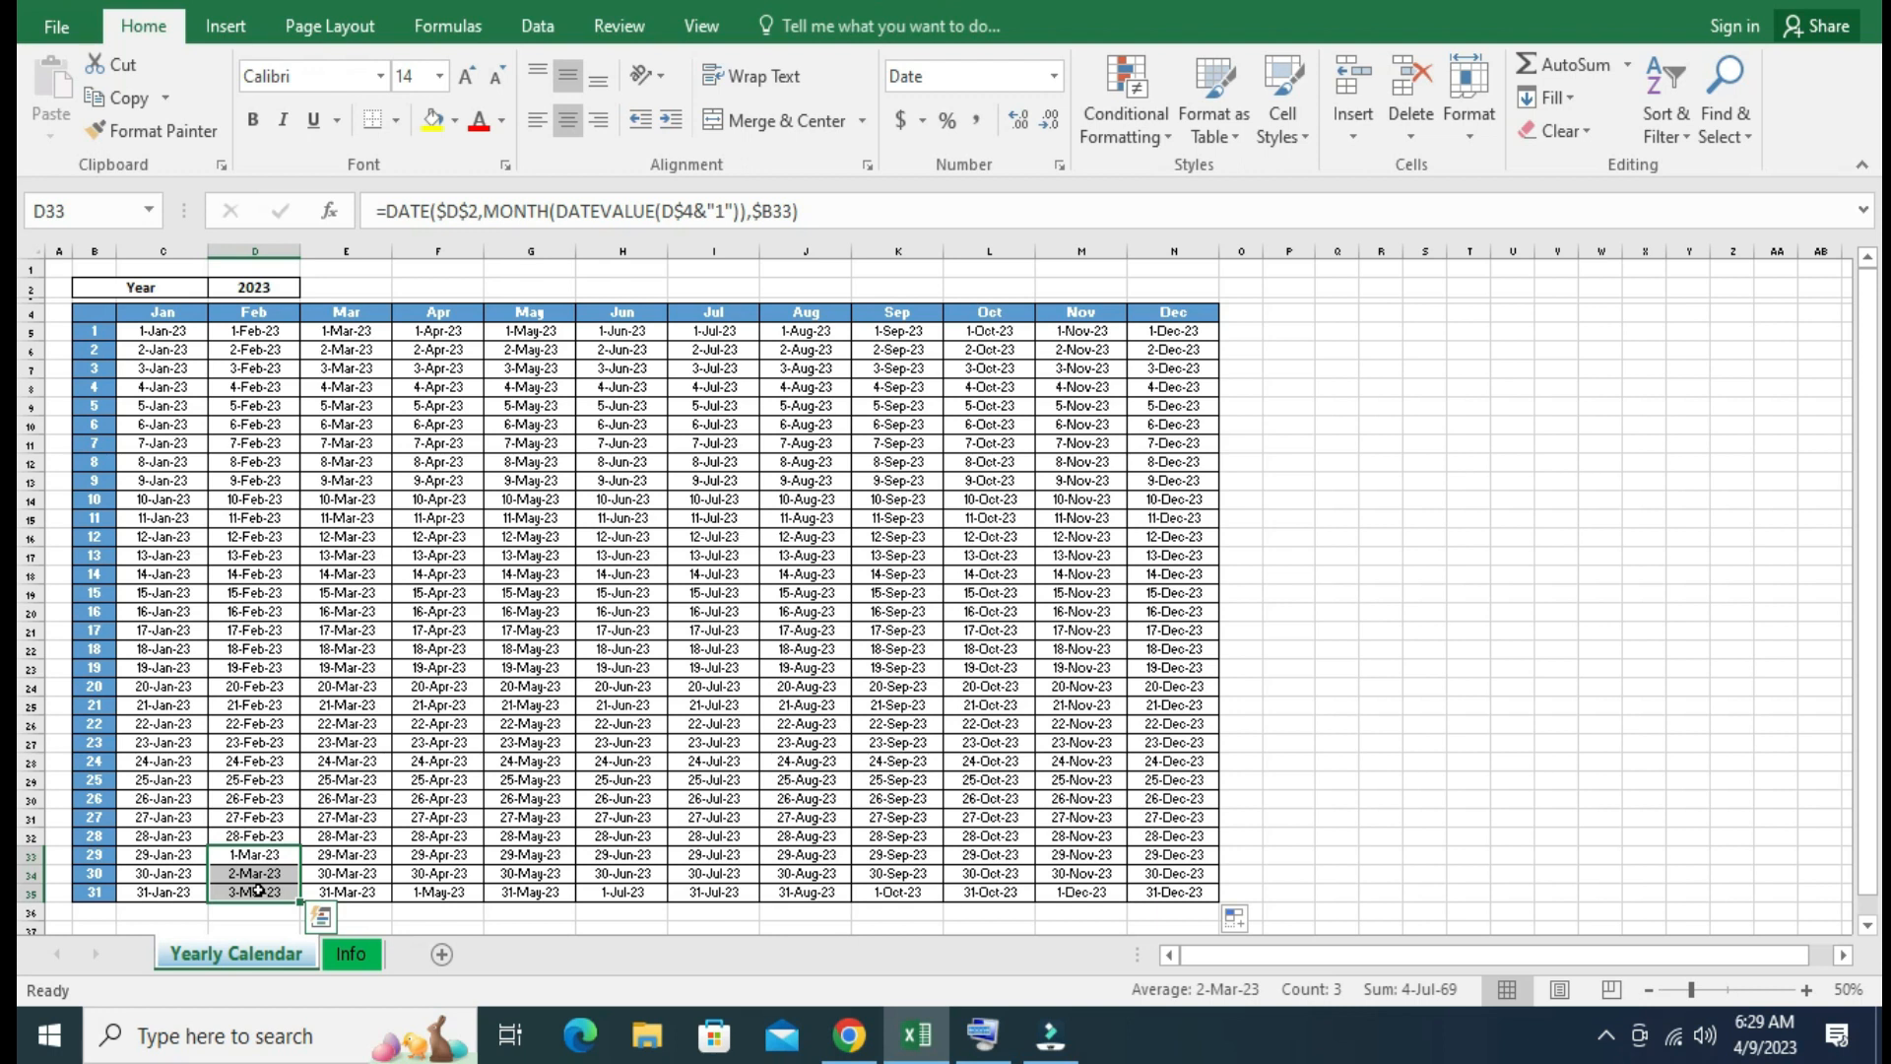
key(Delete)
click(350, 892)
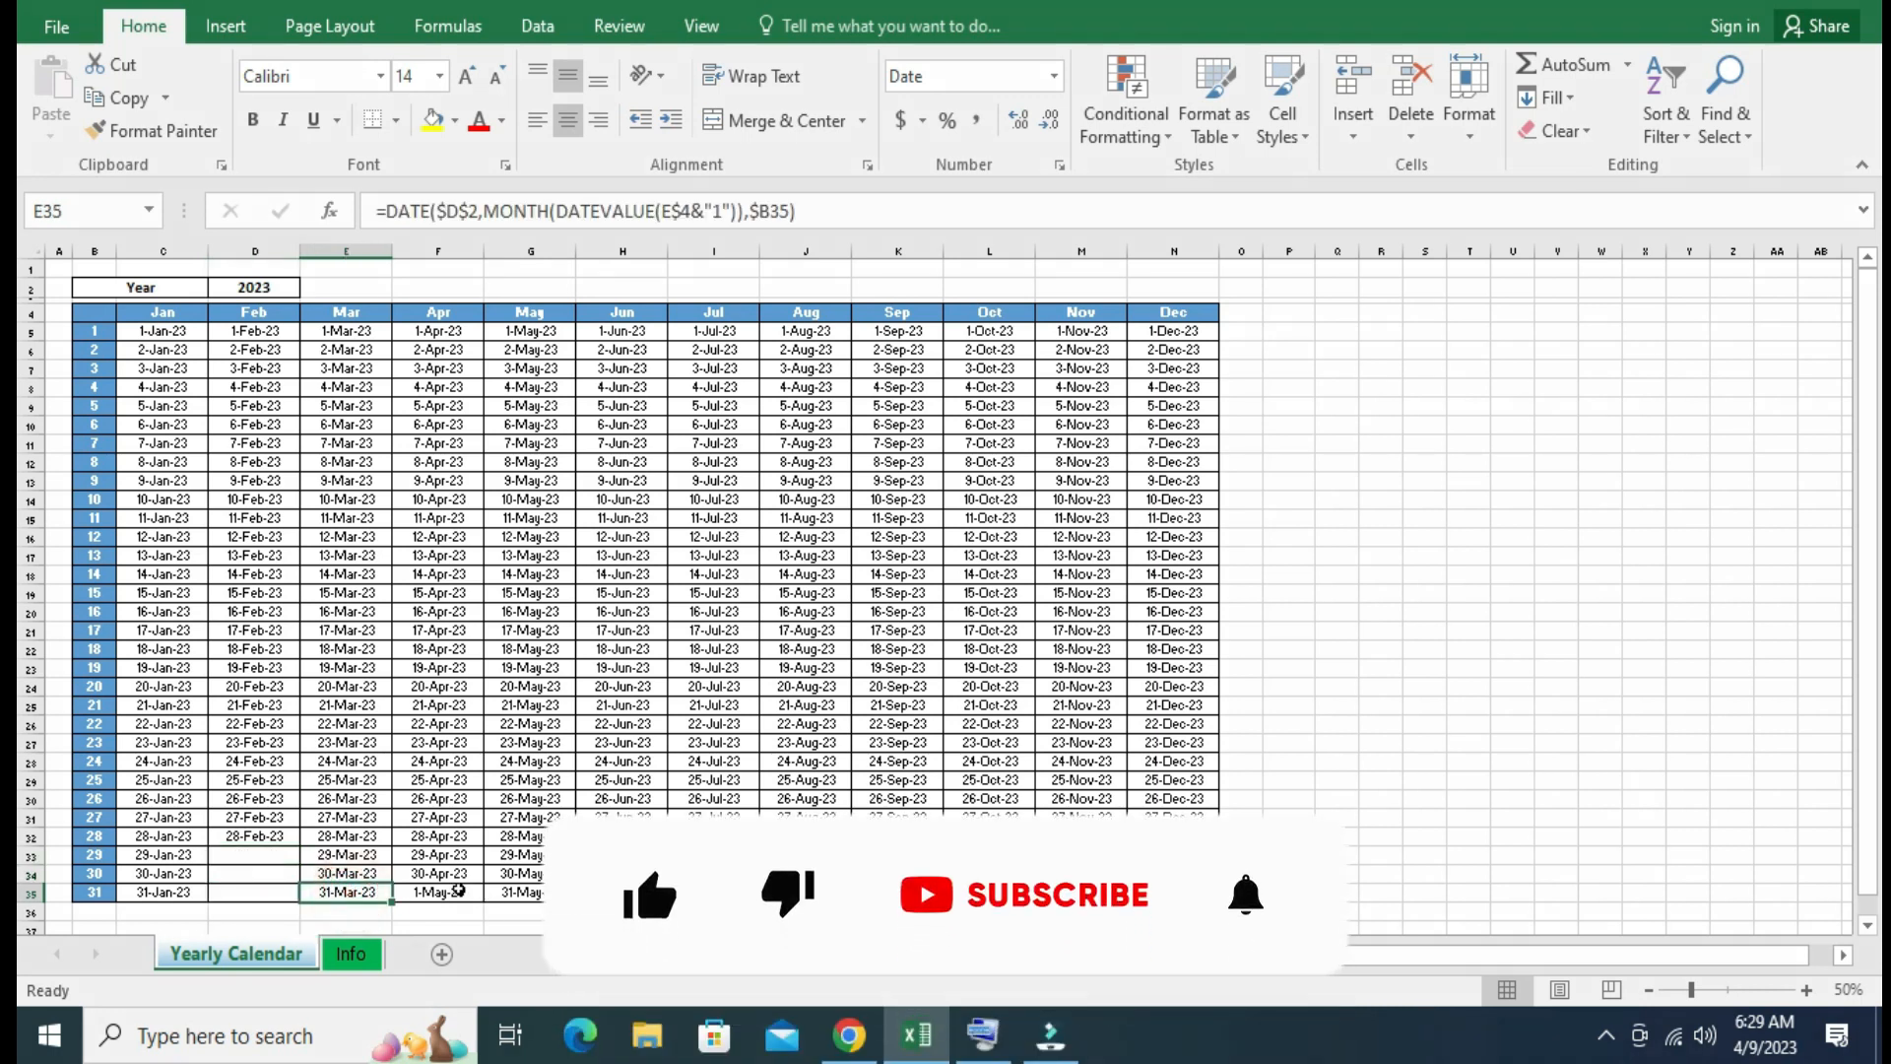
click(451, 889)
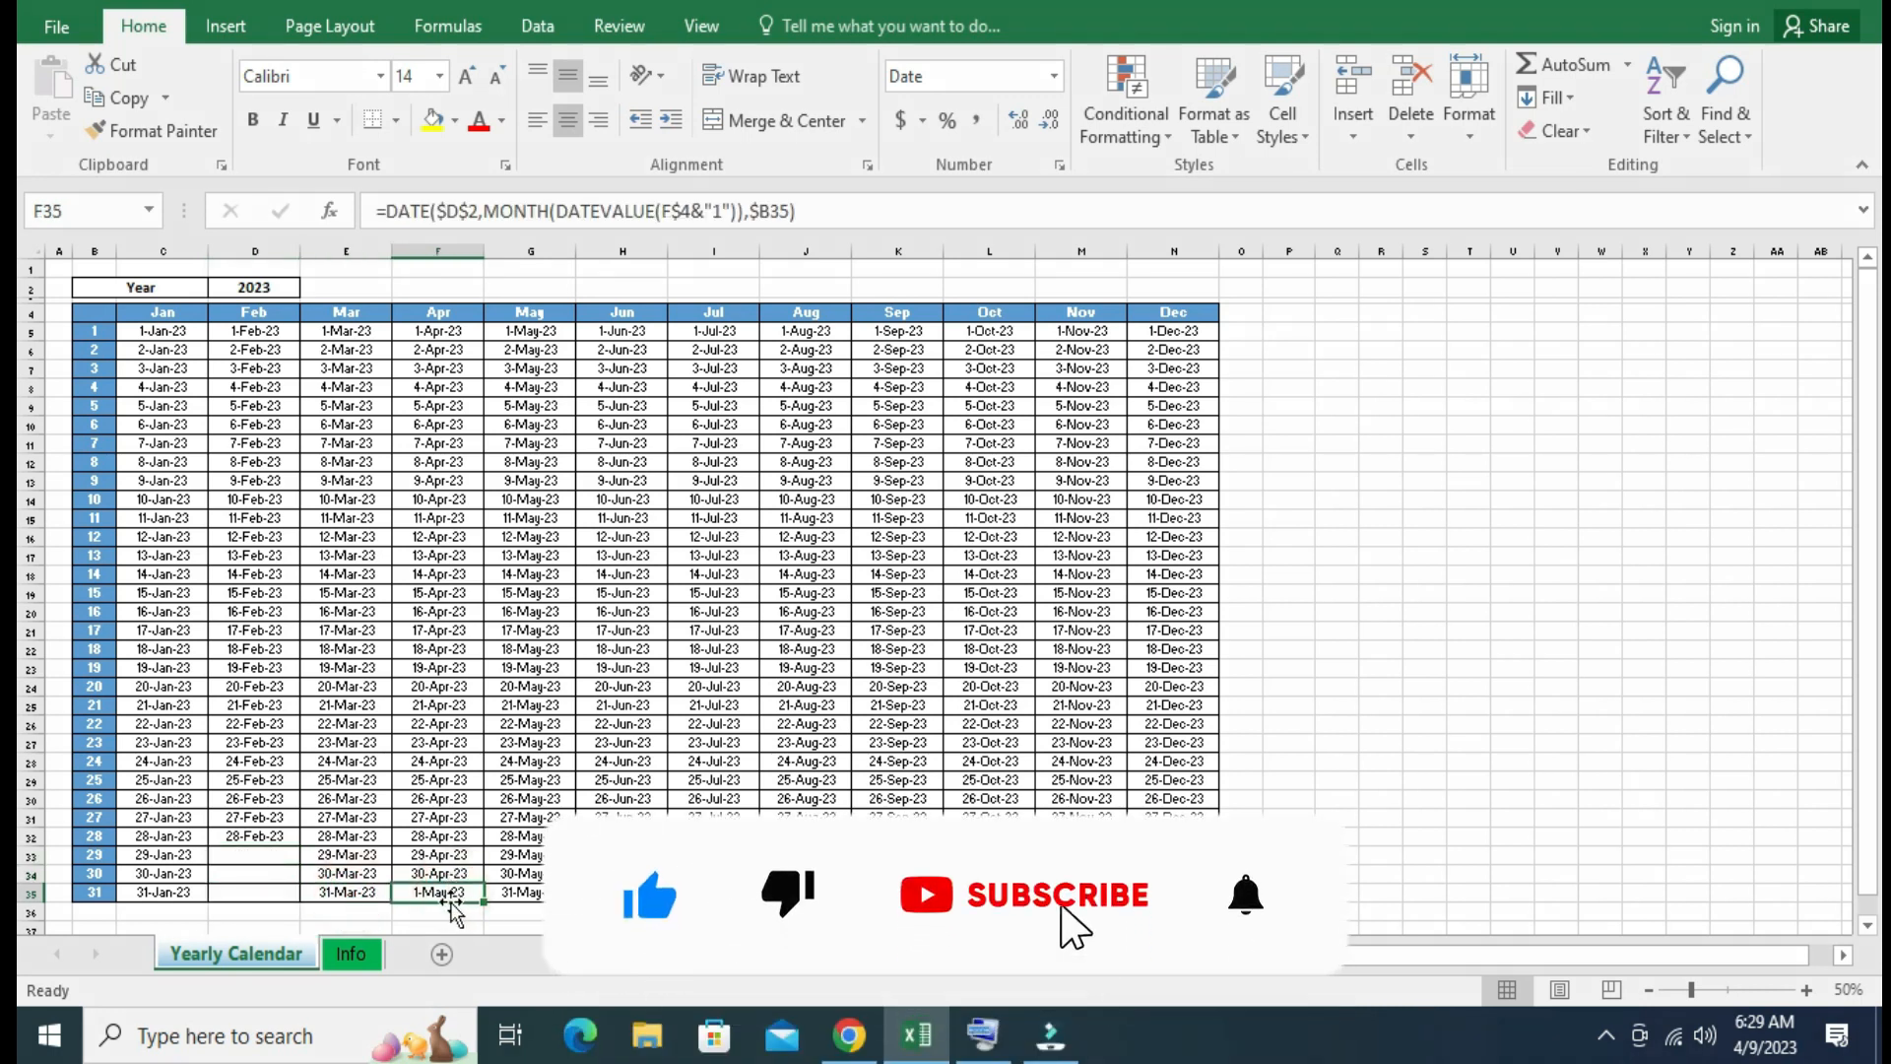
key(Delete)
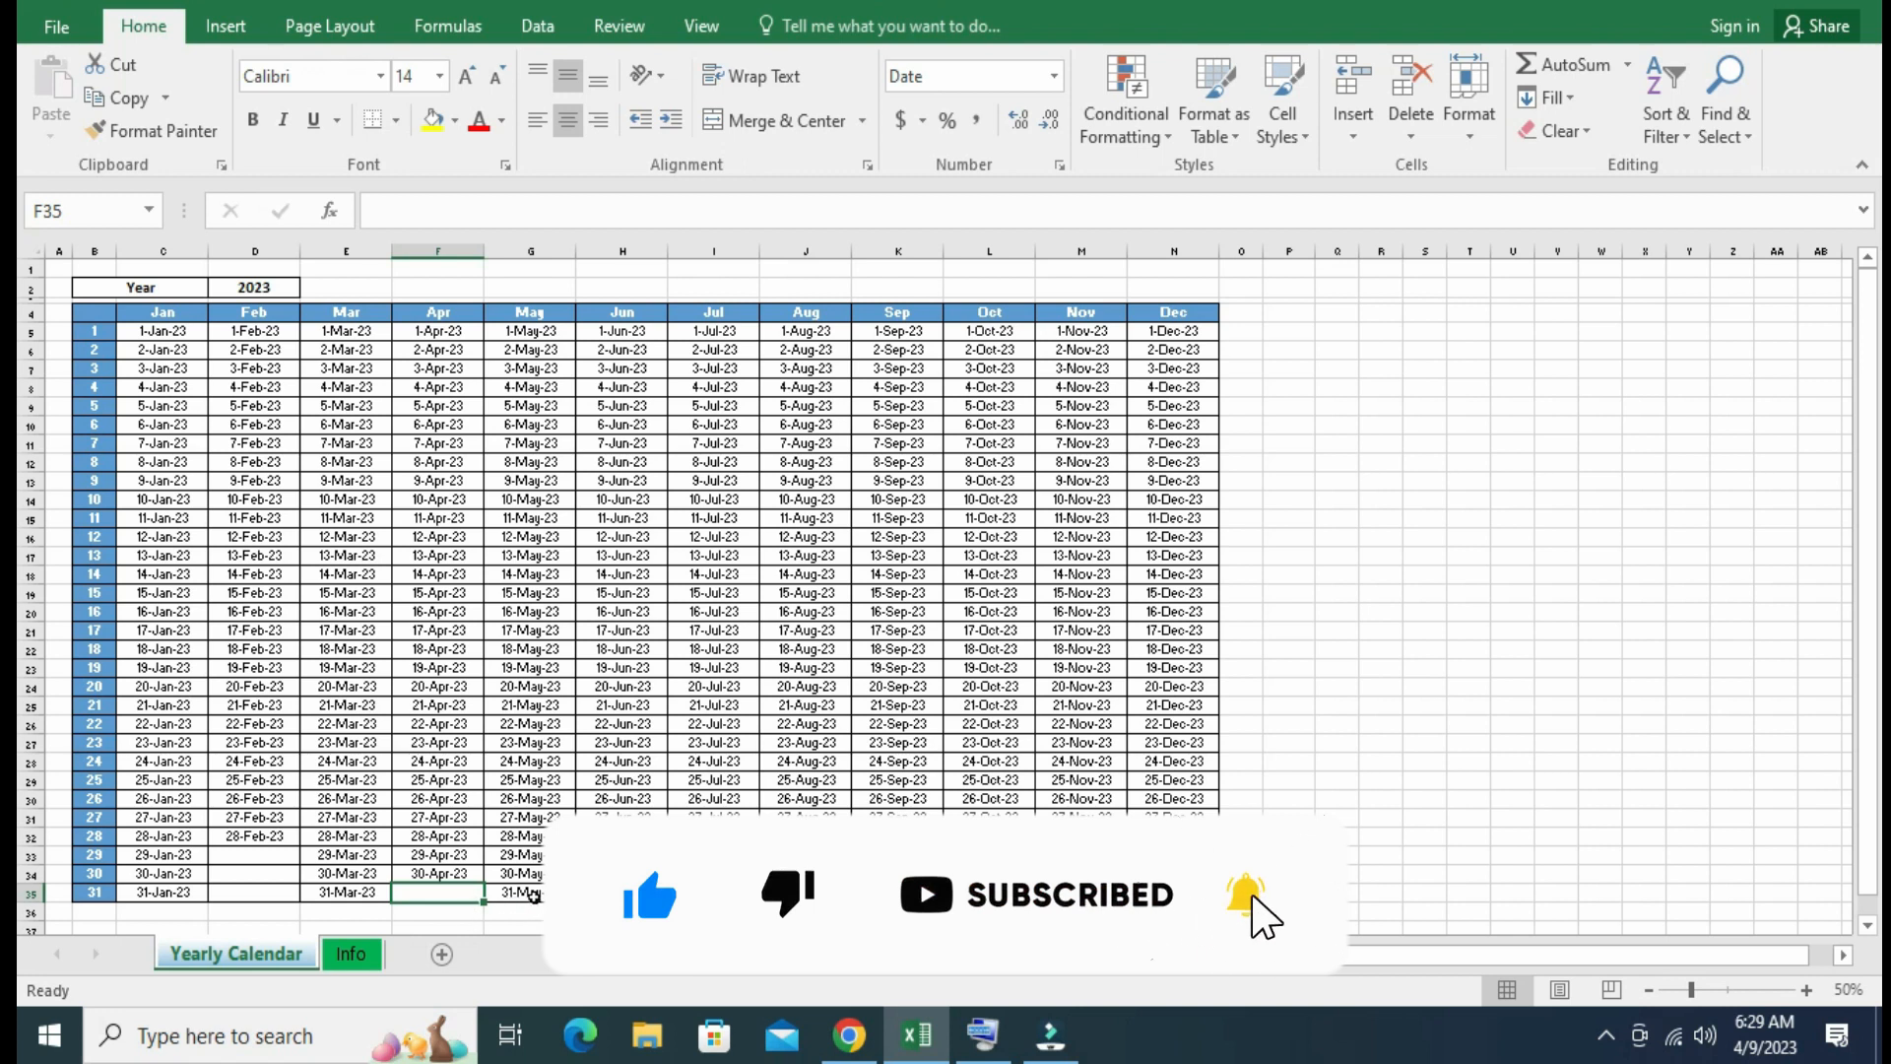
Clear the overflow dates in the day 31 row for the Jun, Sep and Nov columns.
click(532, 893)
click(621, 895)
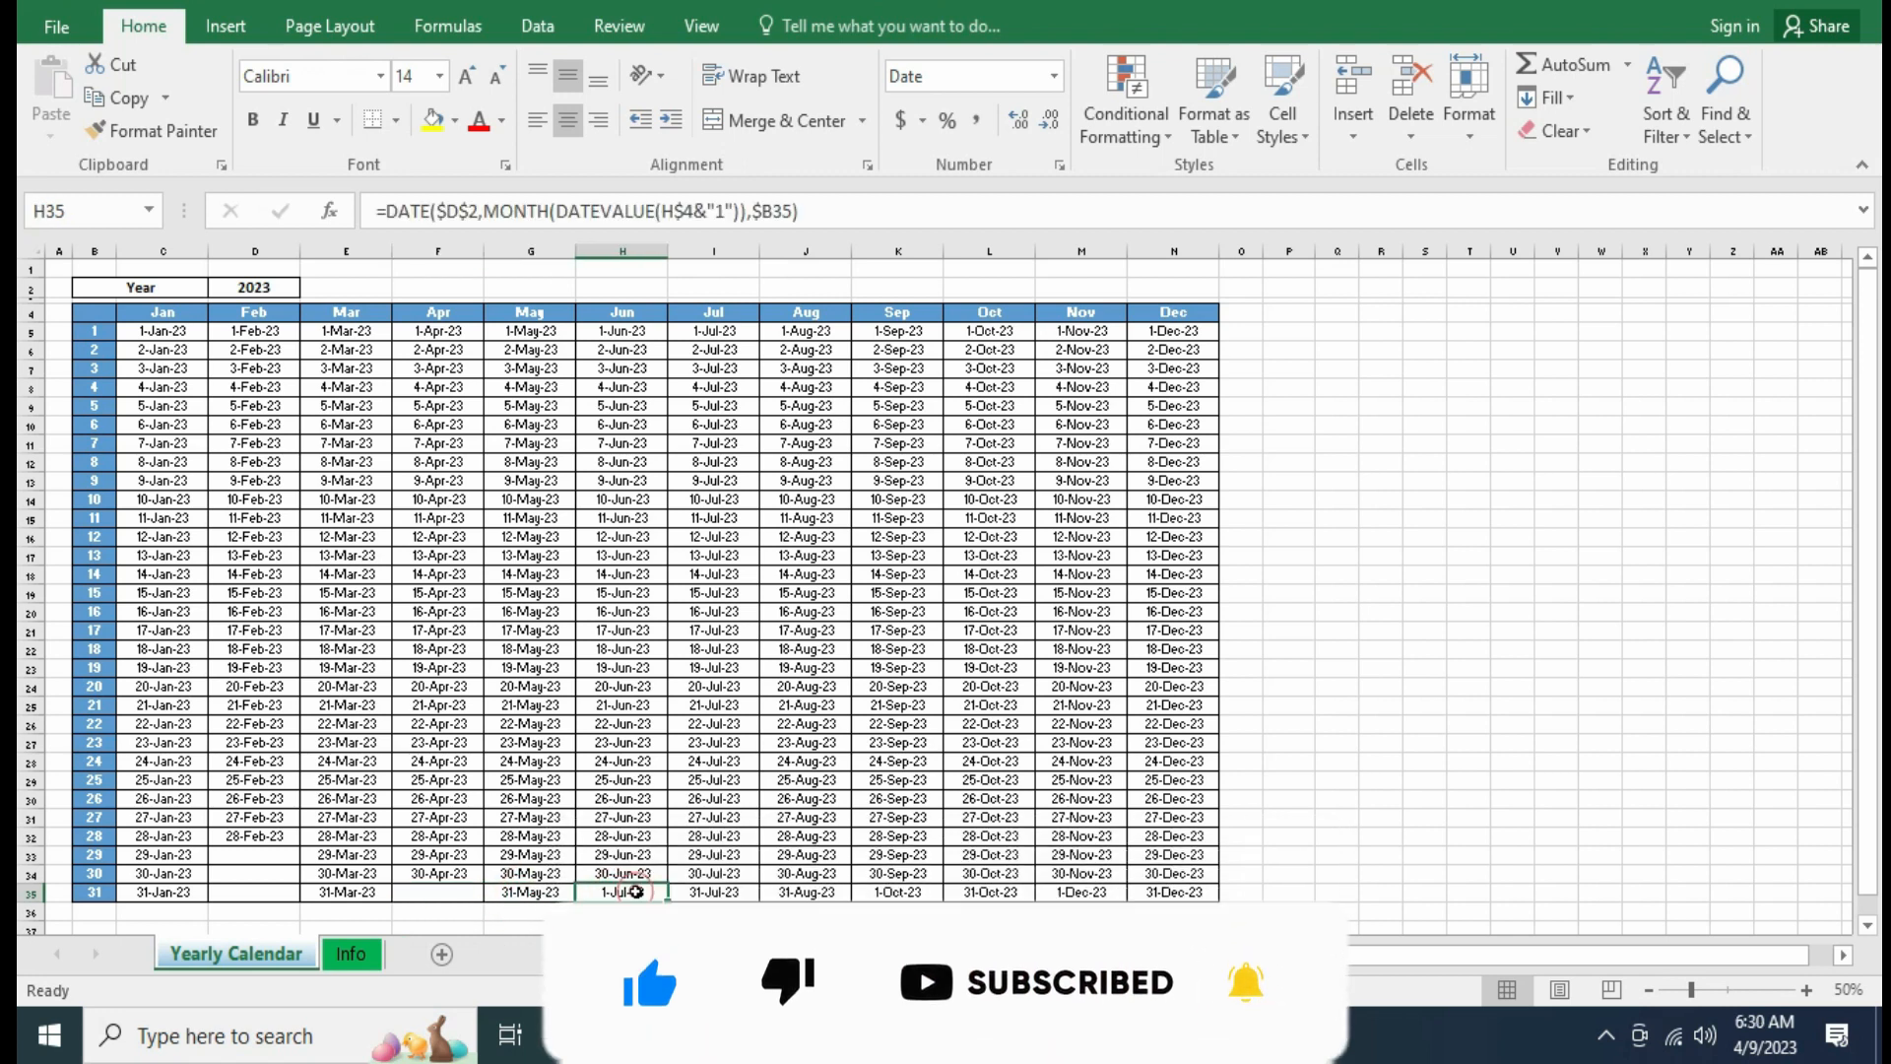
key(Delete)
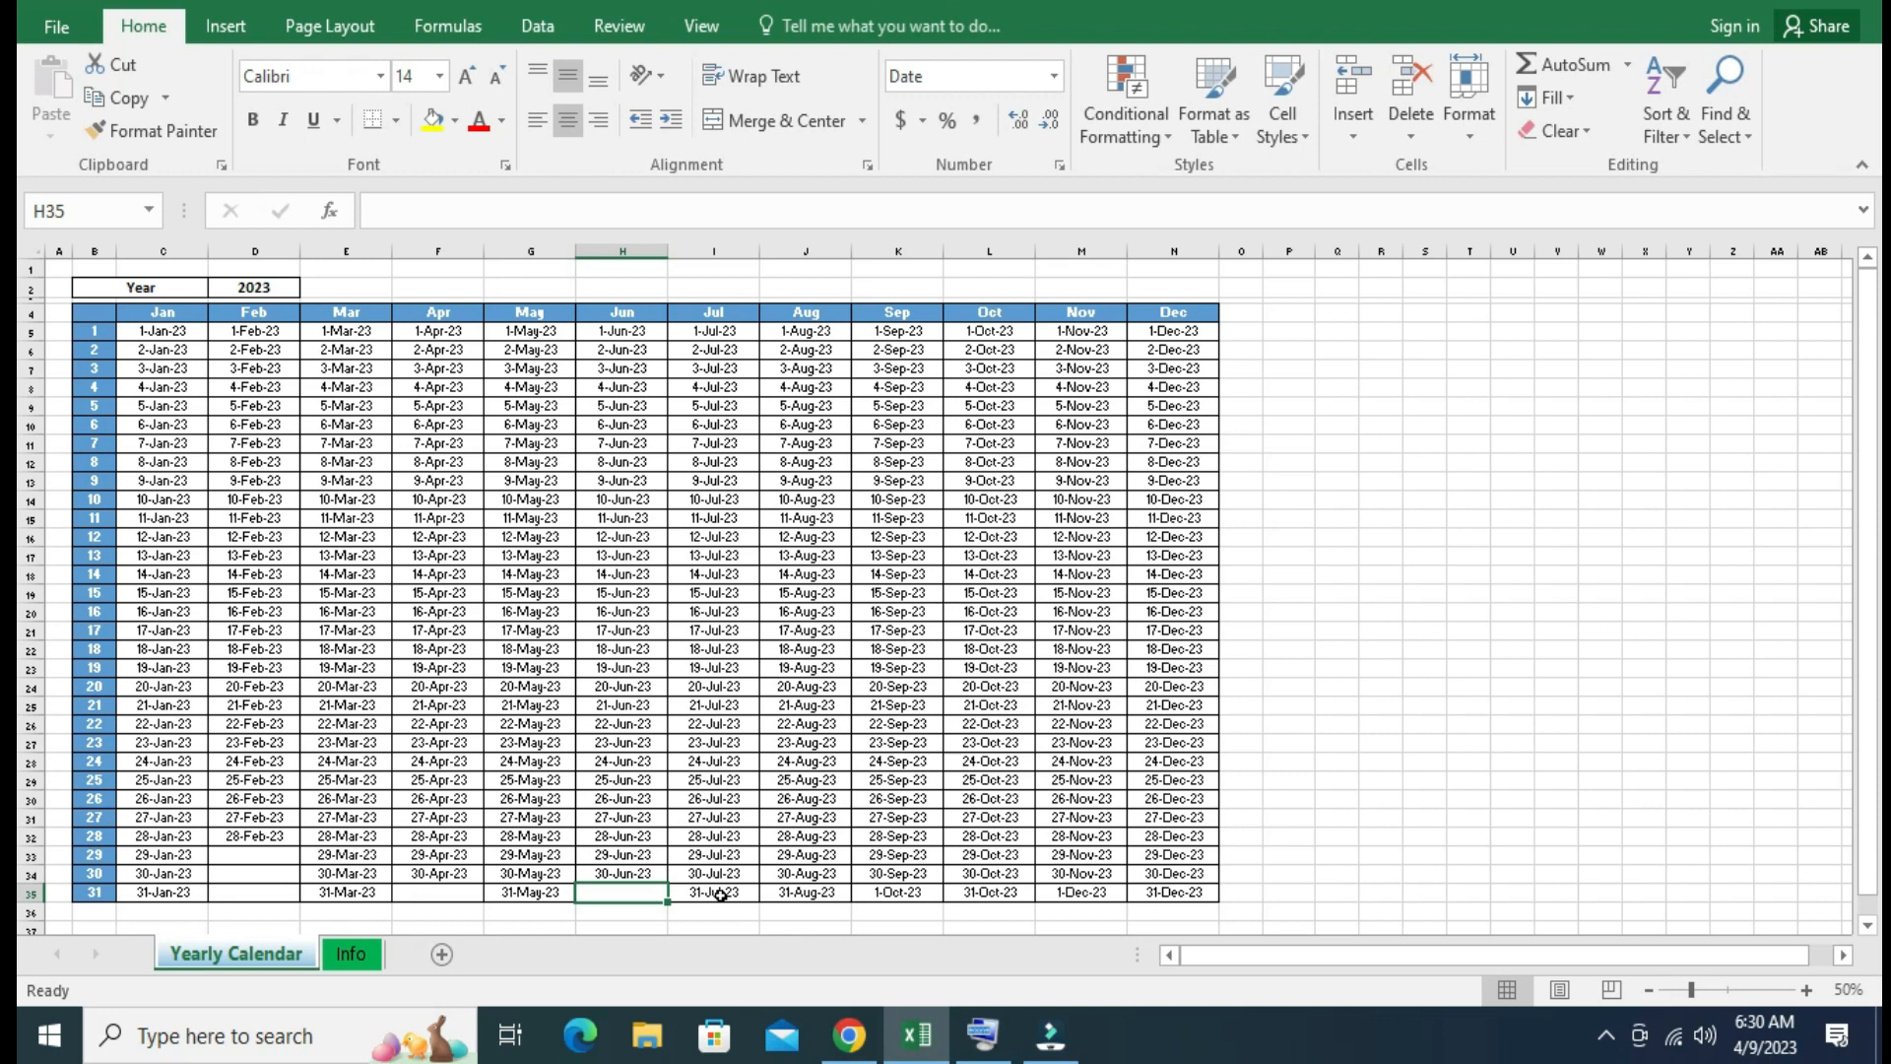
click(717, 893)
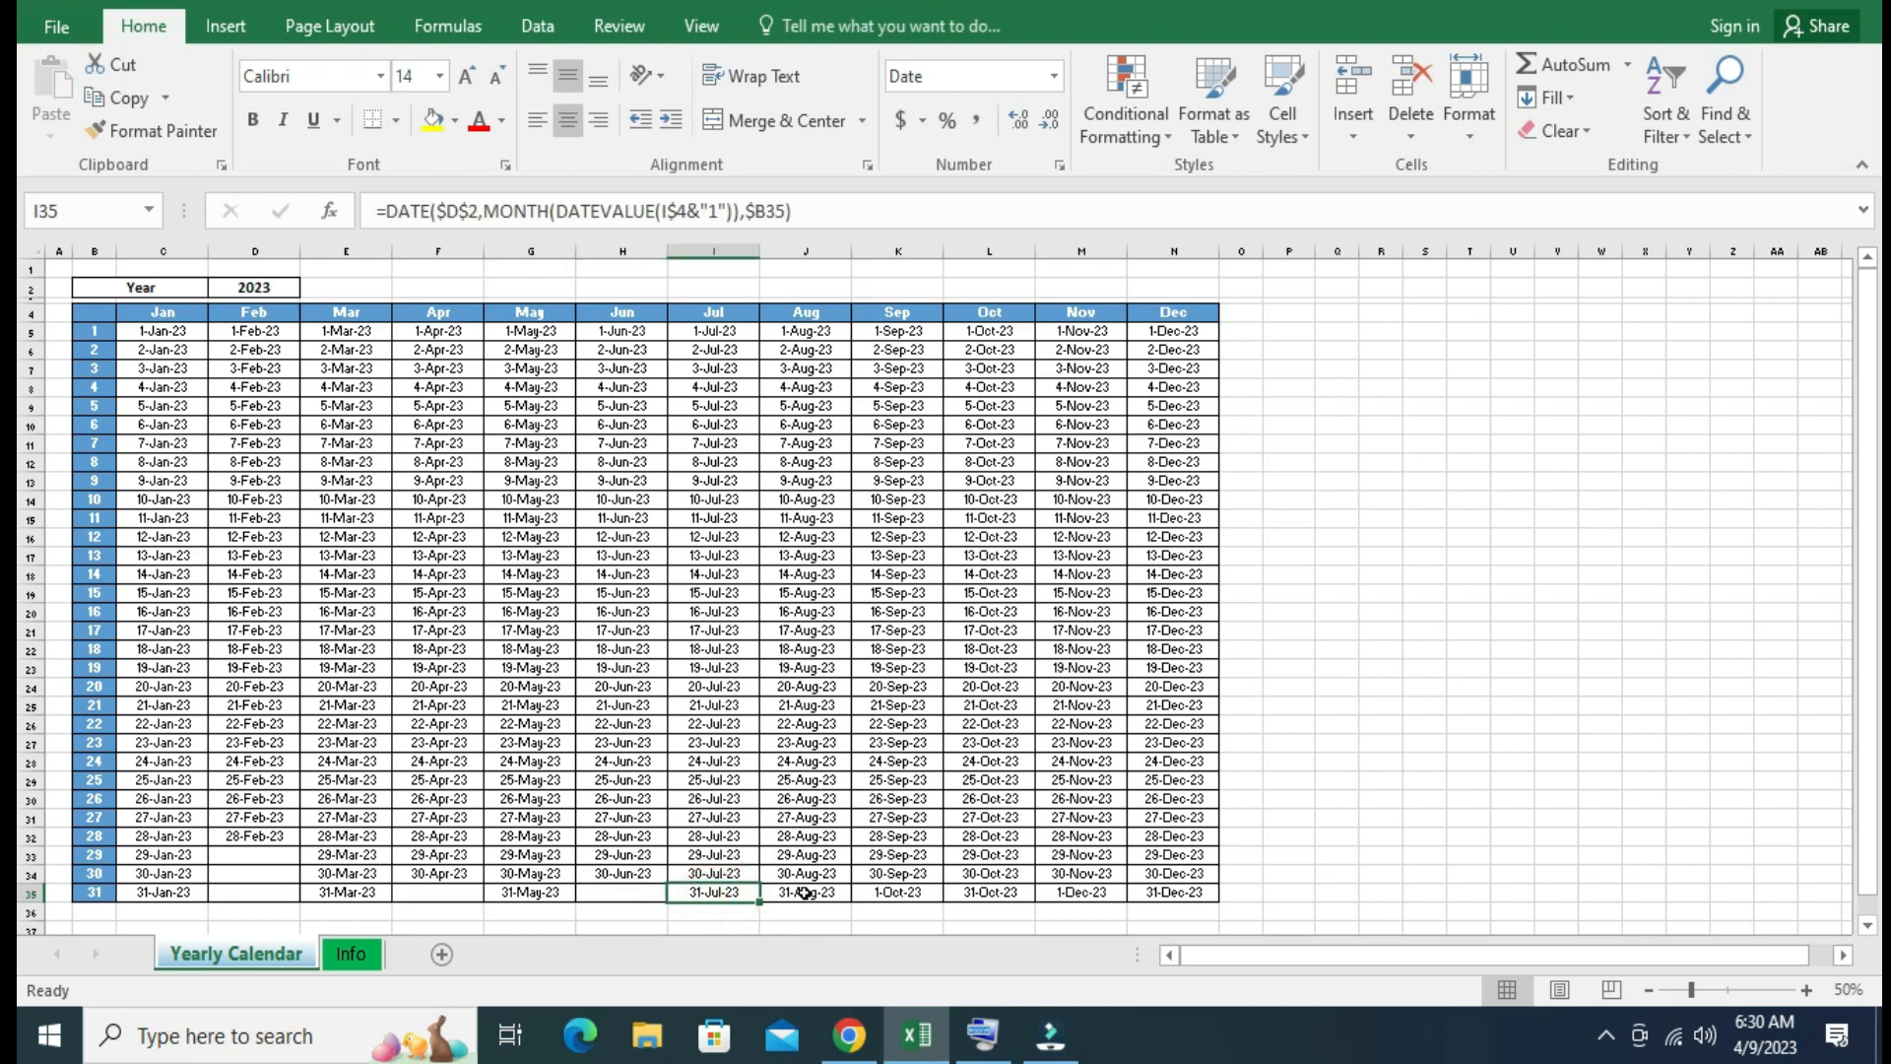
click(805, 894)
click(906, 896)
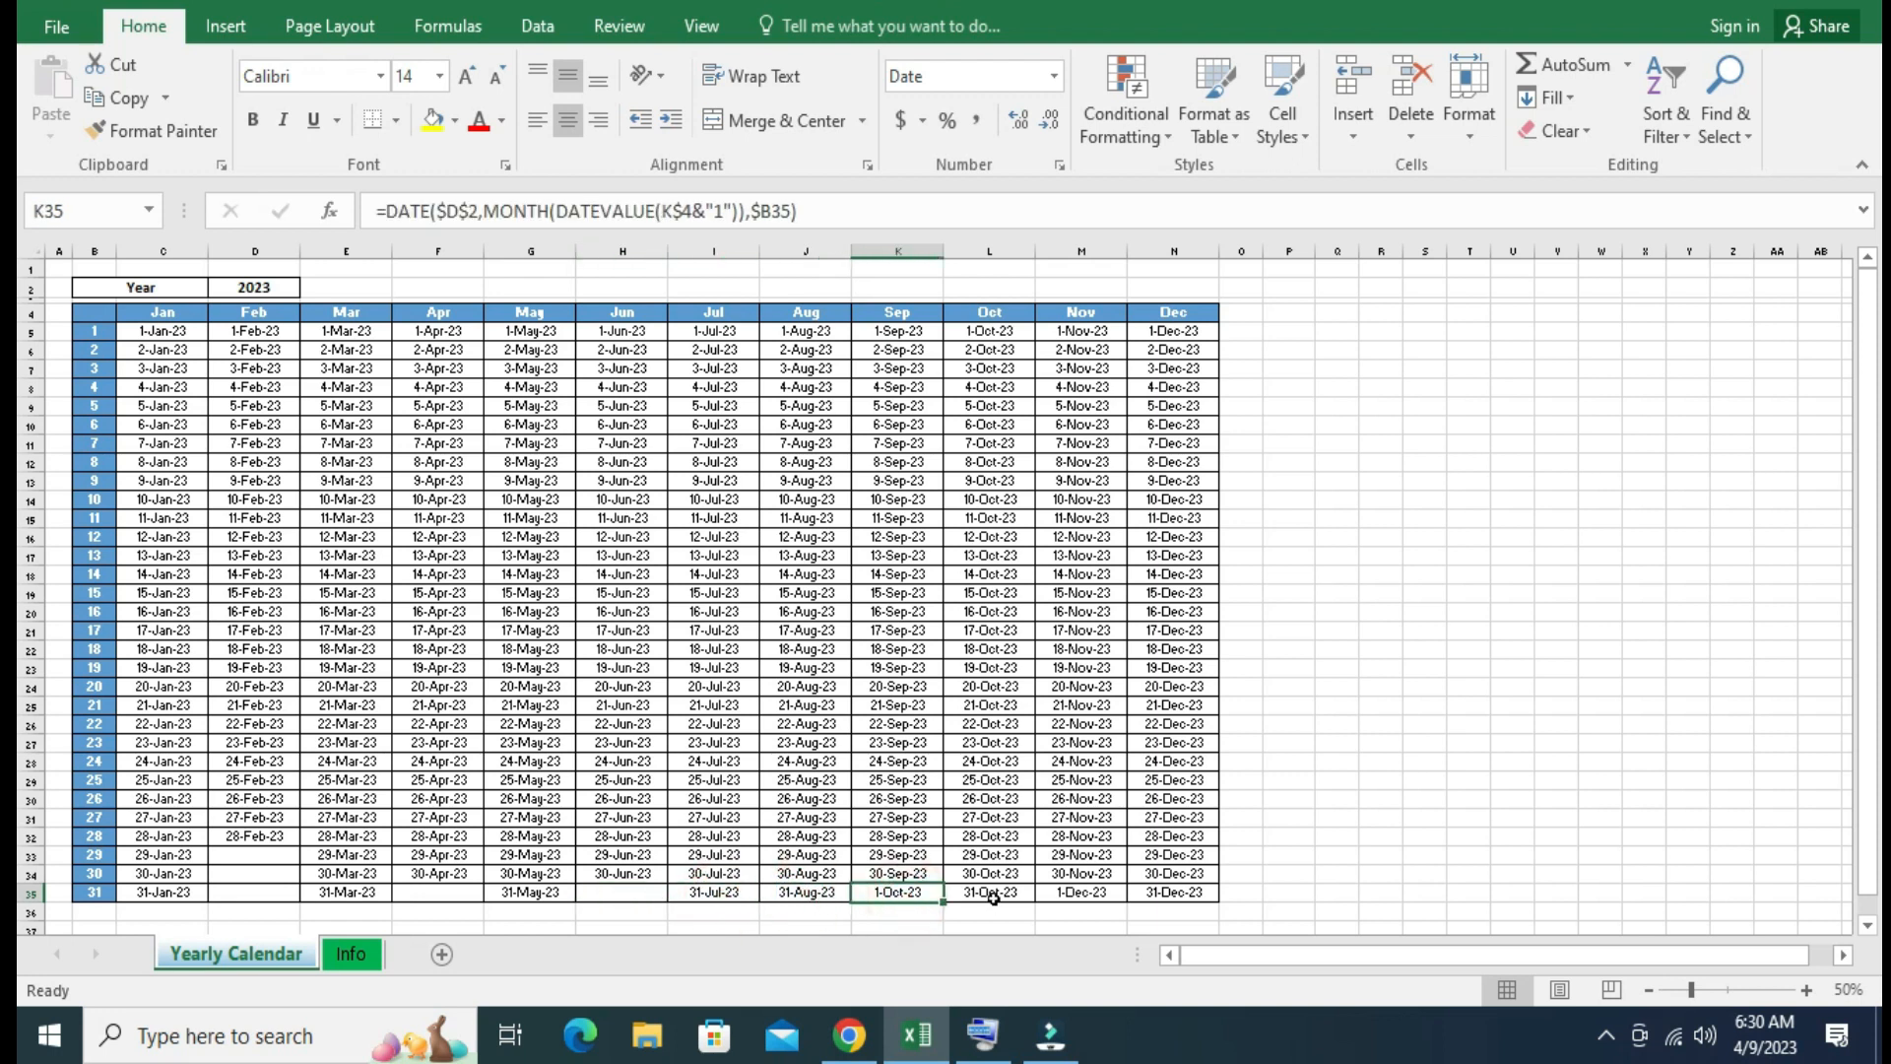
key(Delete)
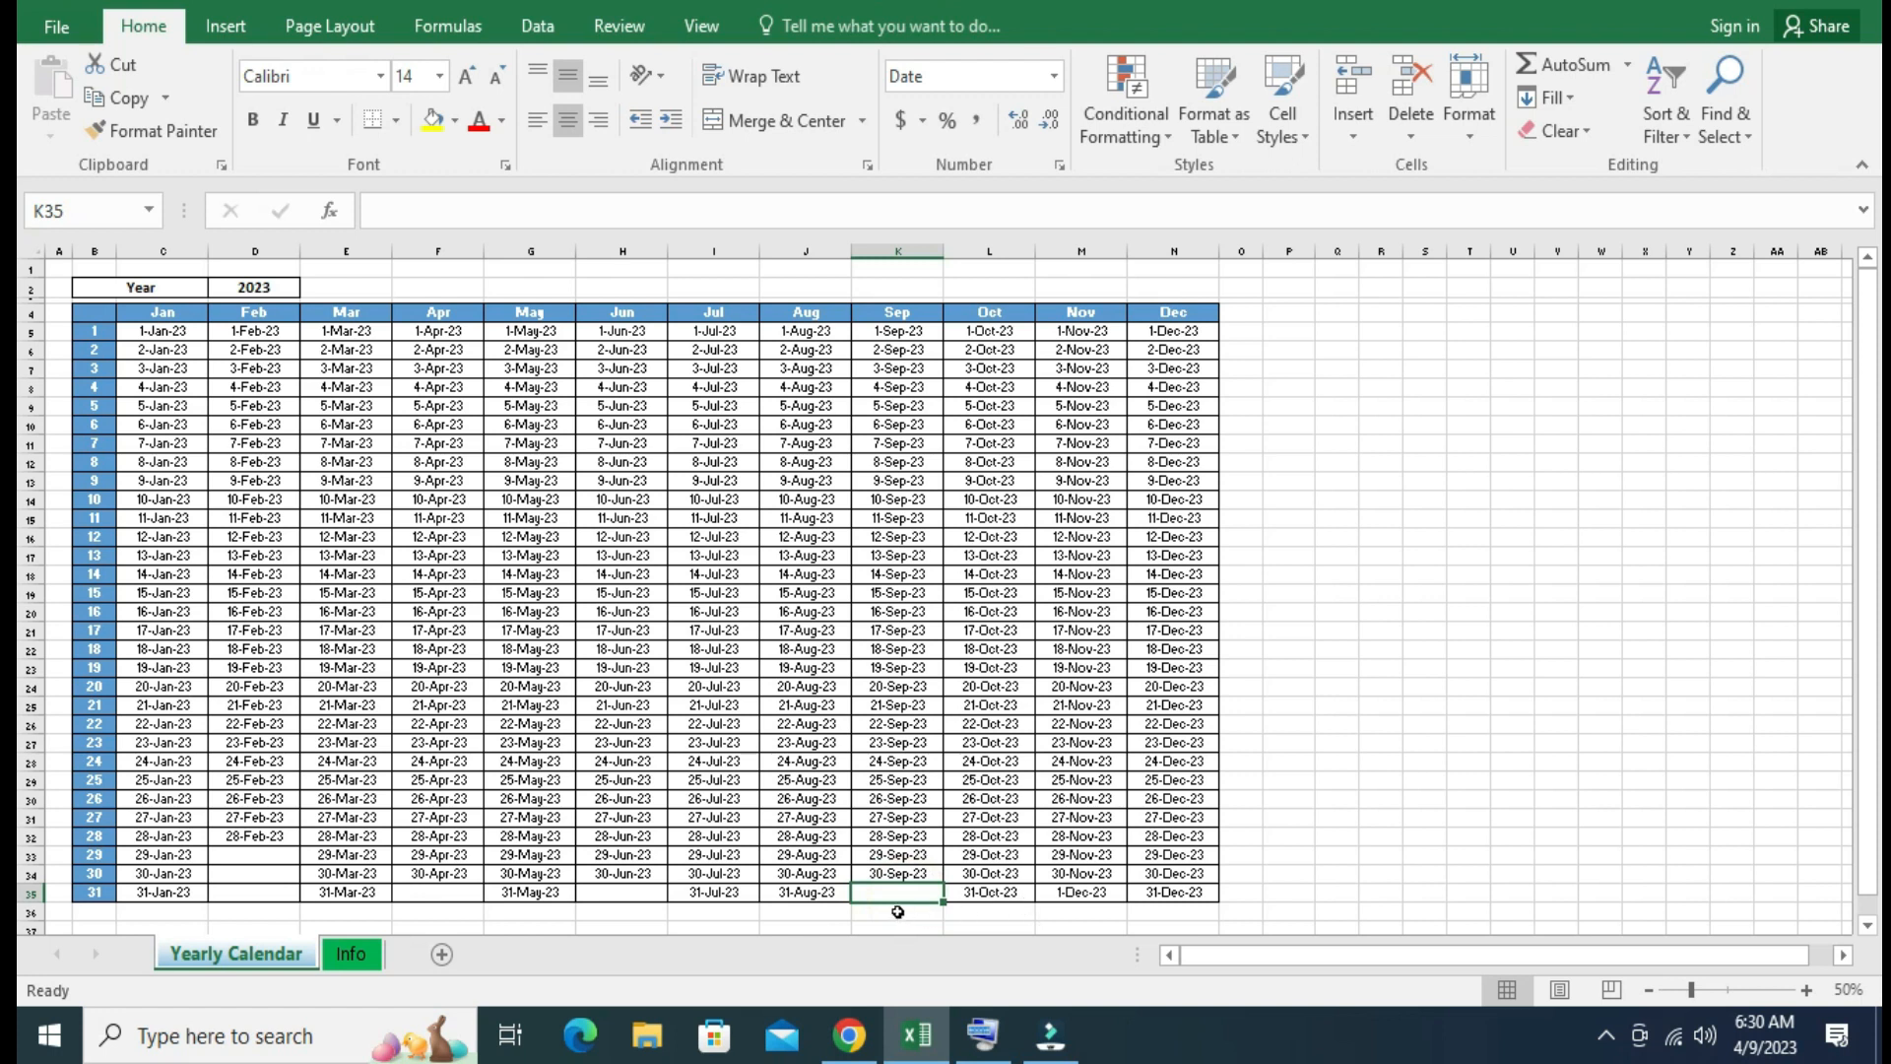
click(988, 894)
click(988, 913)
click(1081, 893)
key(Delete)
click(1378, 836)
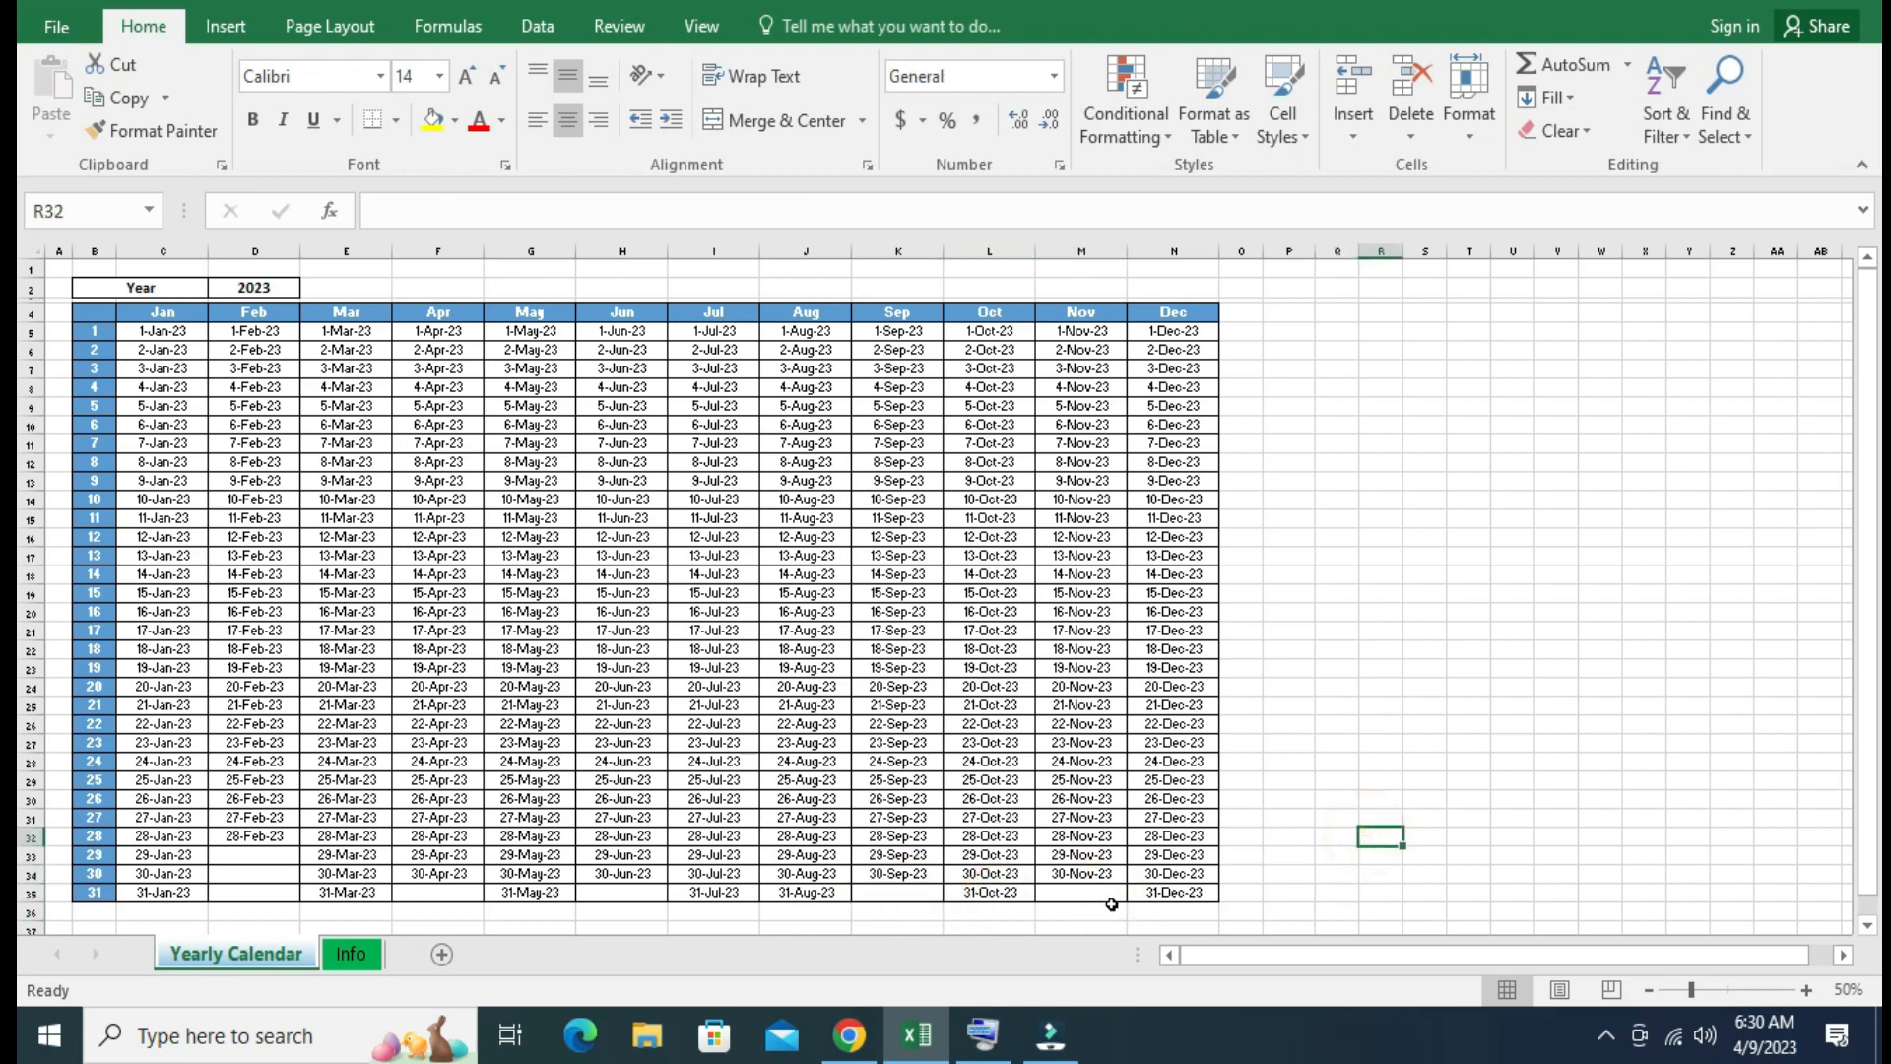
click(1177, 891)
click(1015, 894)
click(902, 871)
click(817, 891)
click(733, 877)
click(673, 764)
click(704, 817)
click(702, 769)
click(711, 724)
click(713, 786)
click(711, 737)
click(1434, 580)
click(1437, 647)
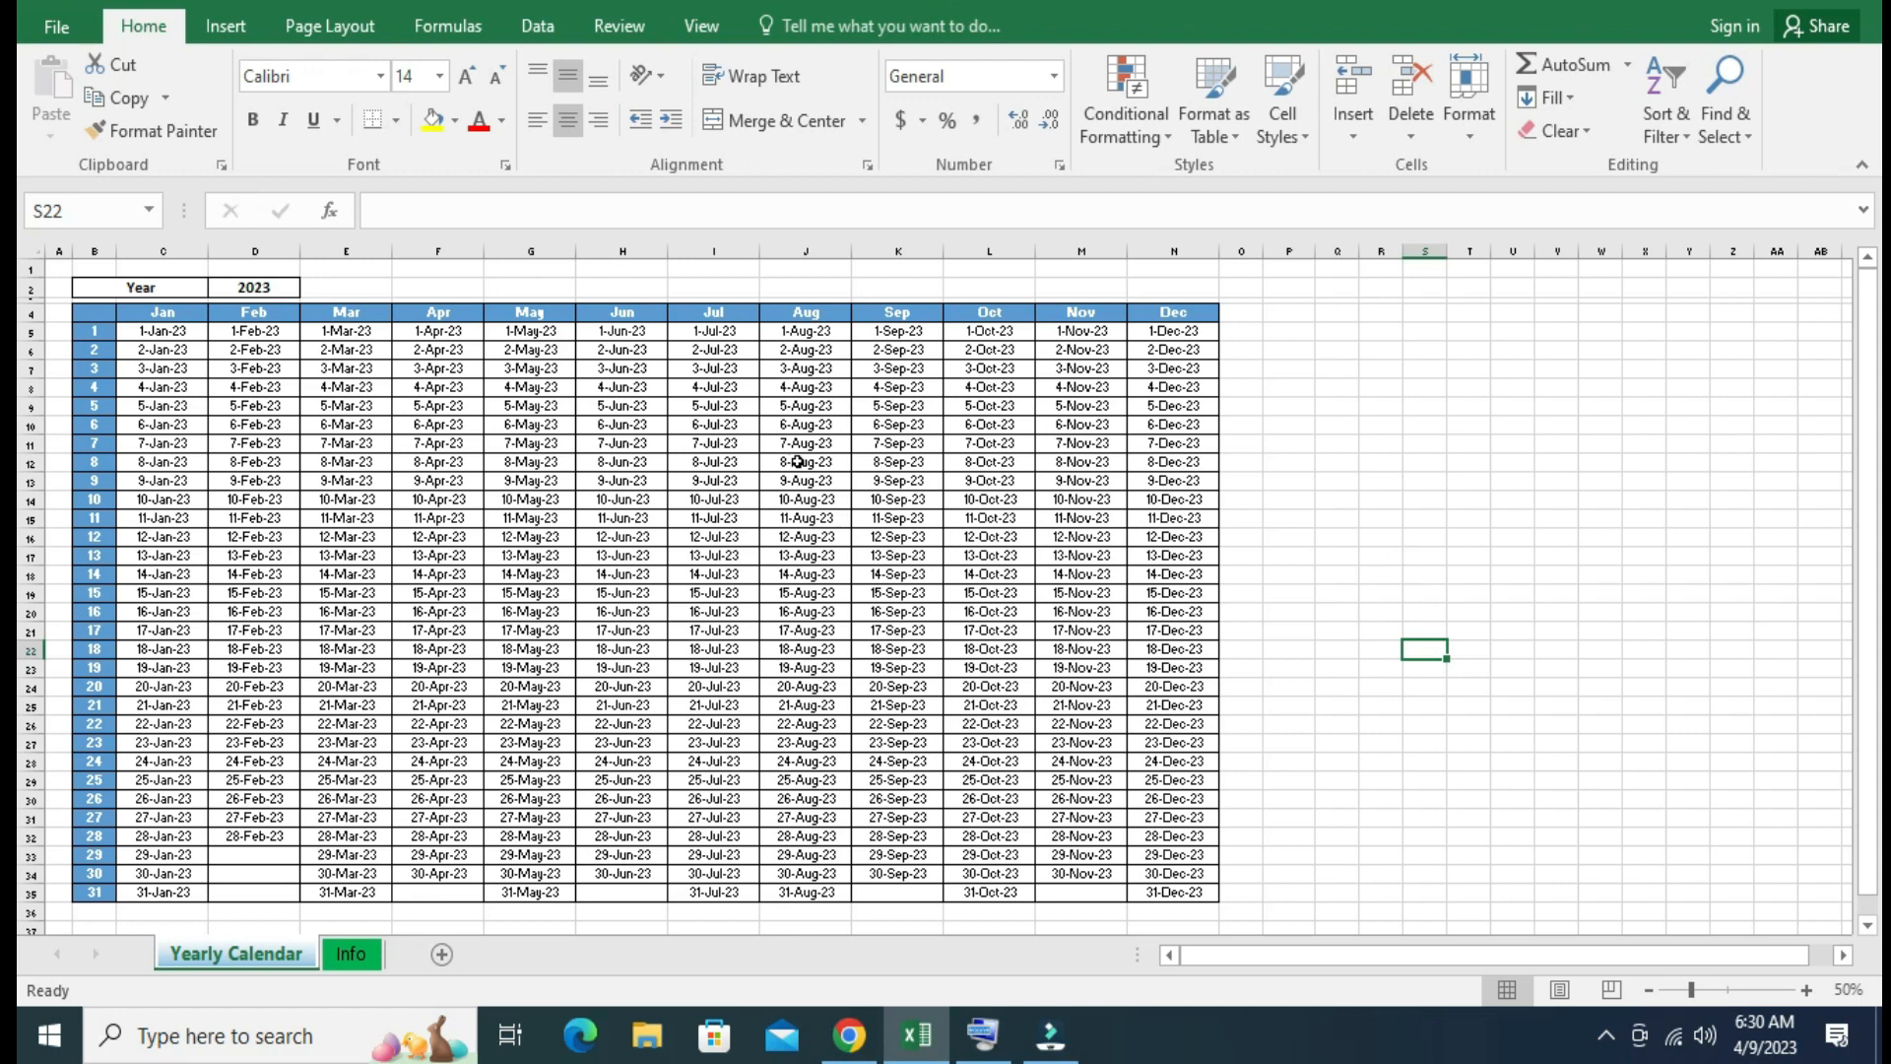
click(449, 288)
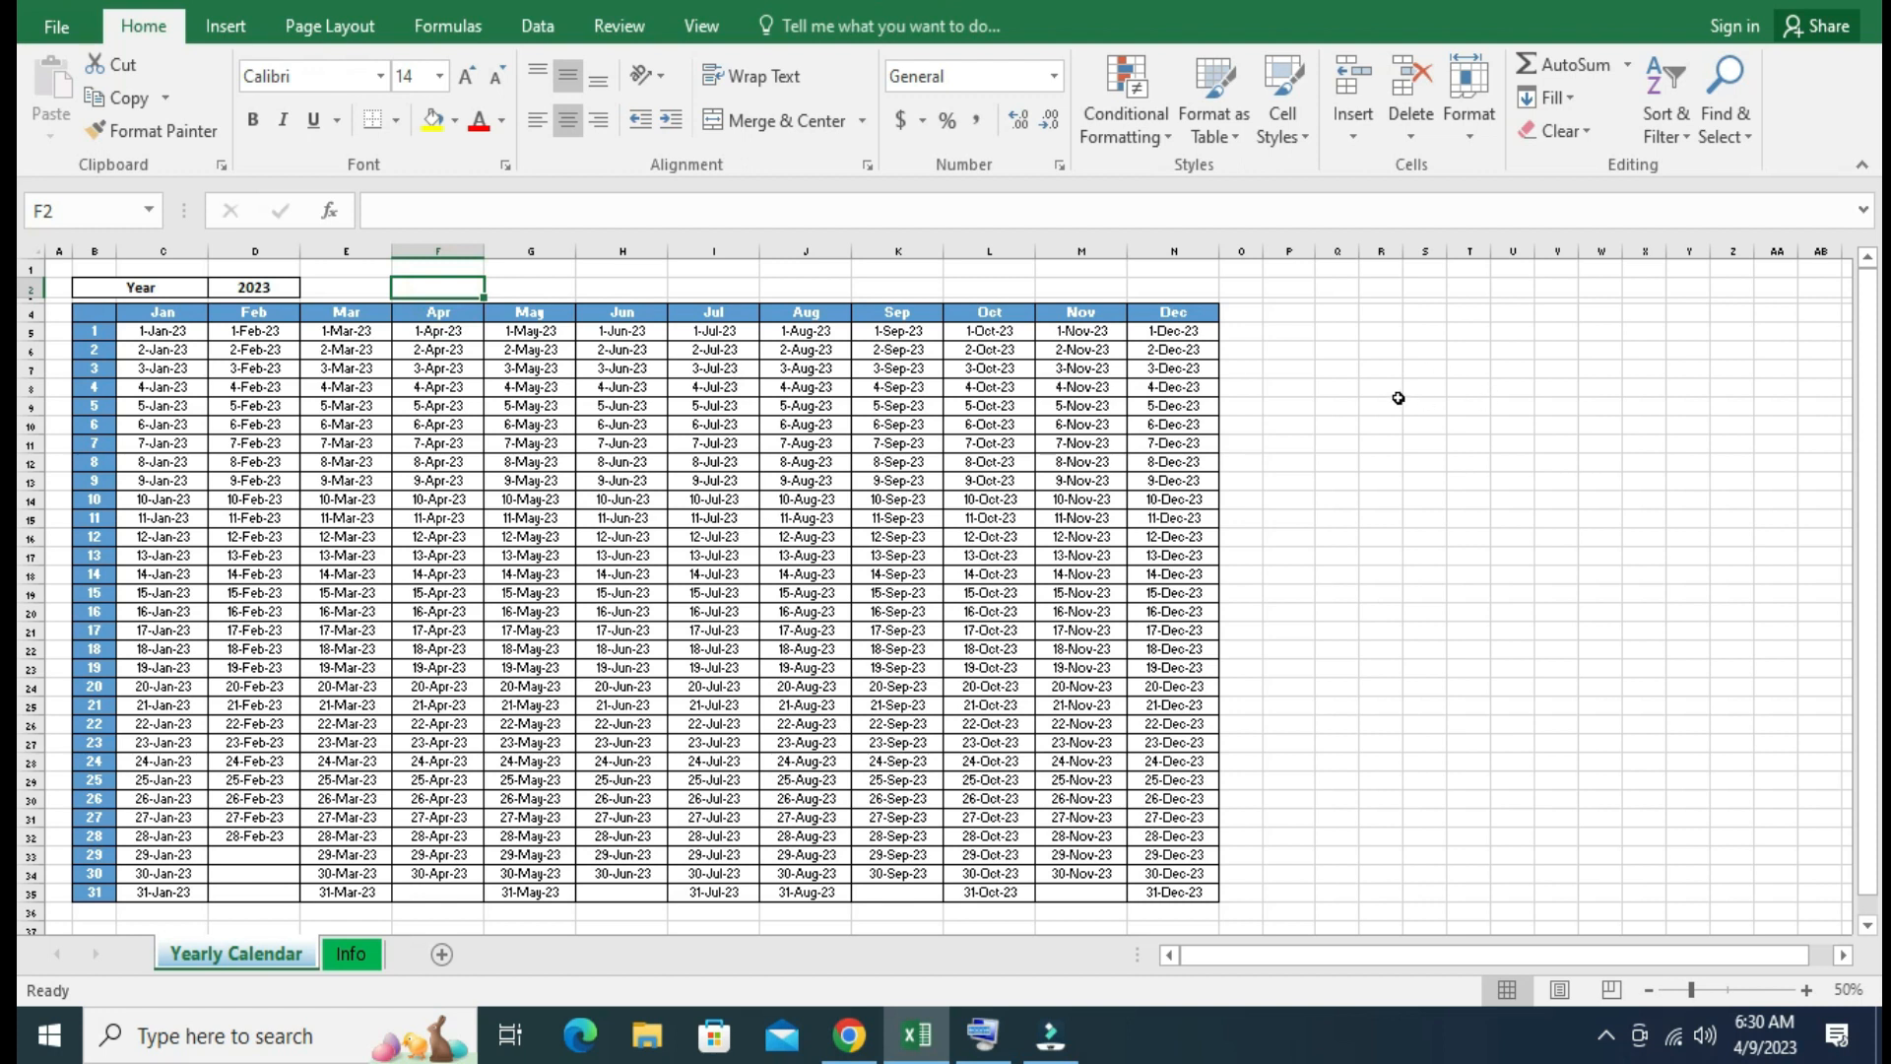
click(1305, 385)
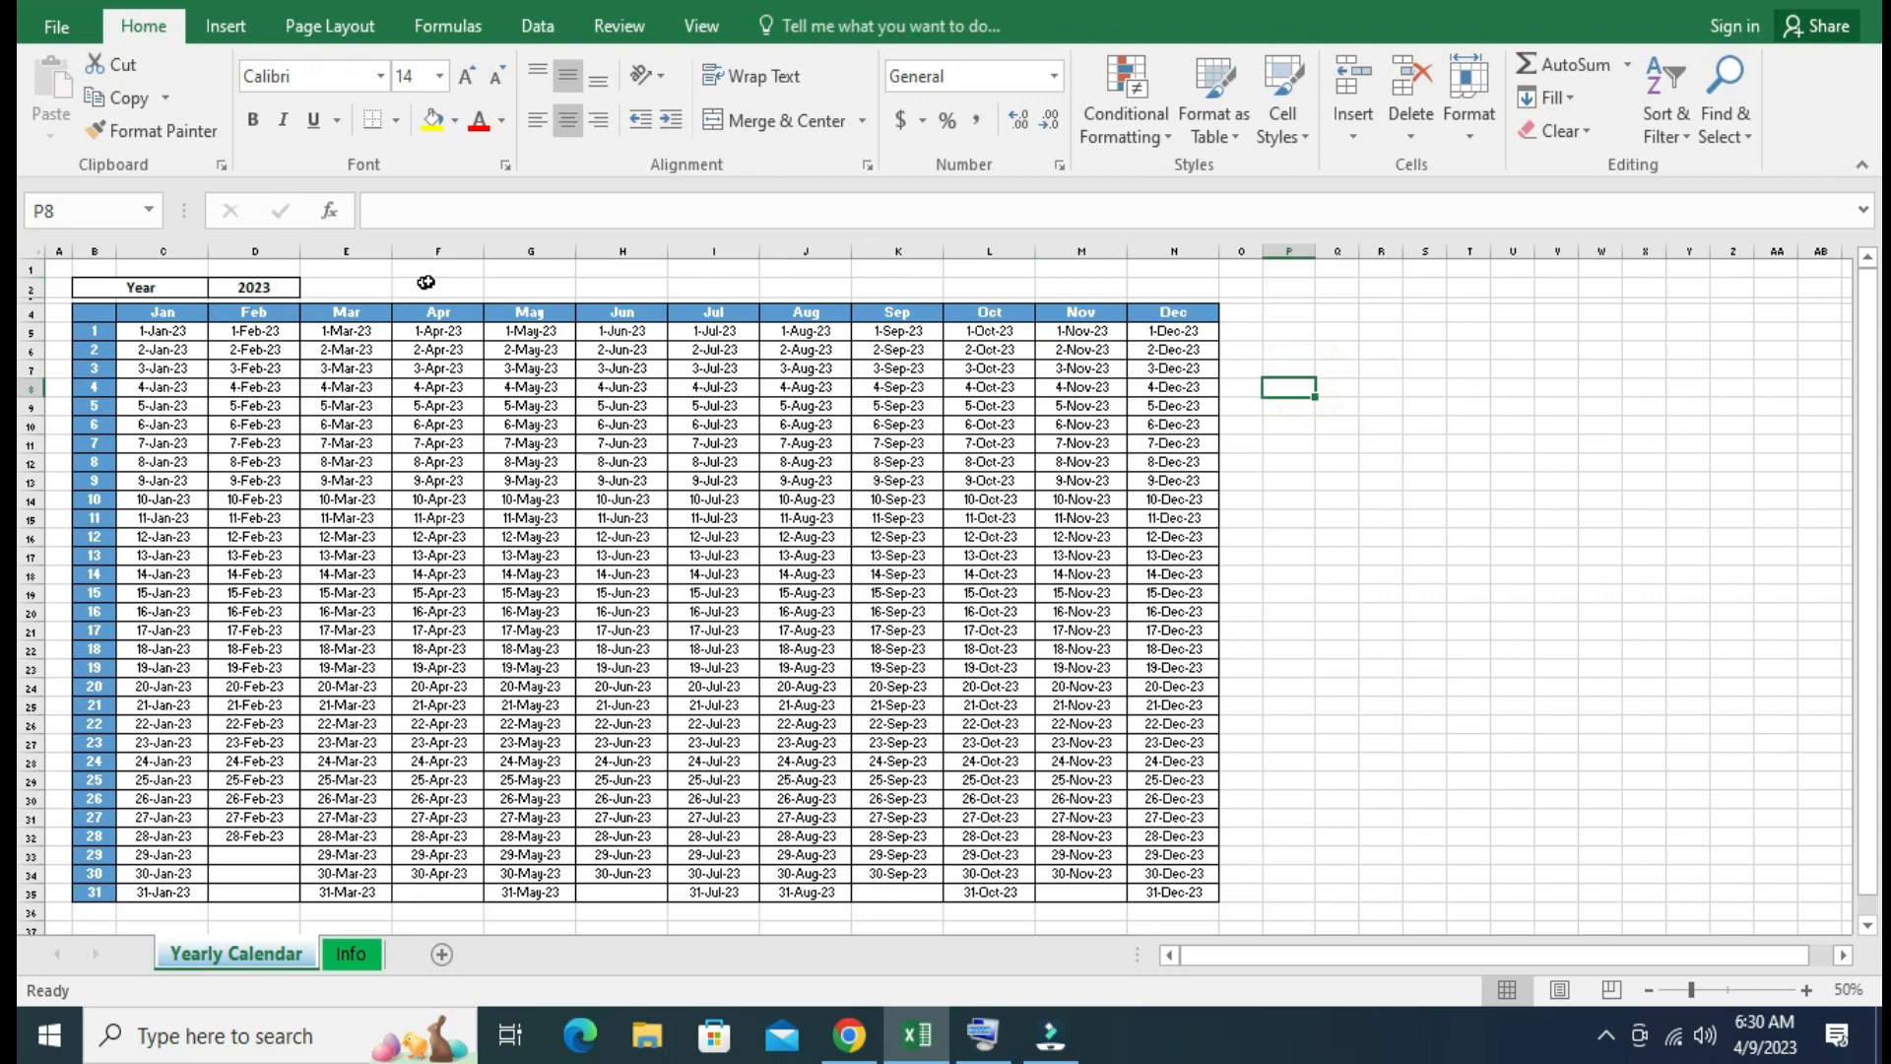
click(426, 282)
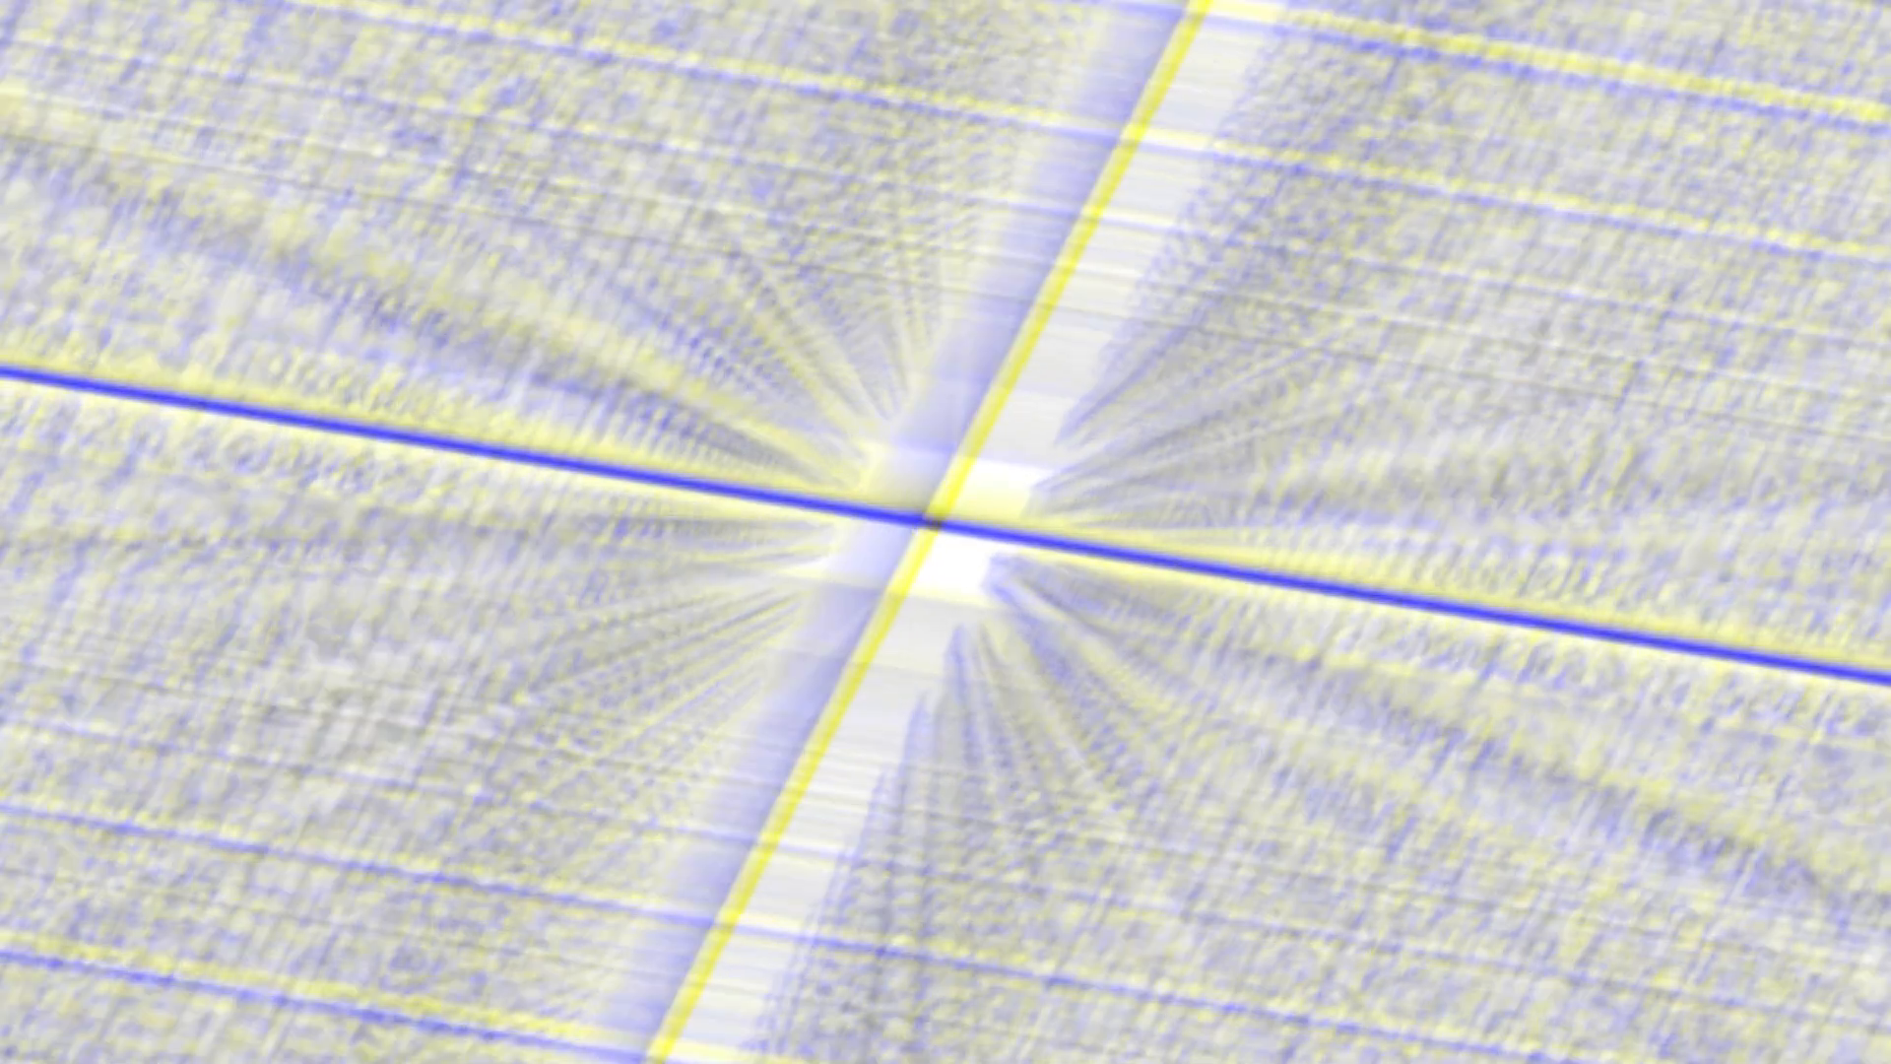
Start a NETWORKDAYS.INTL formula in F2 with C5 as both the start date and the end date.
text(=netw)
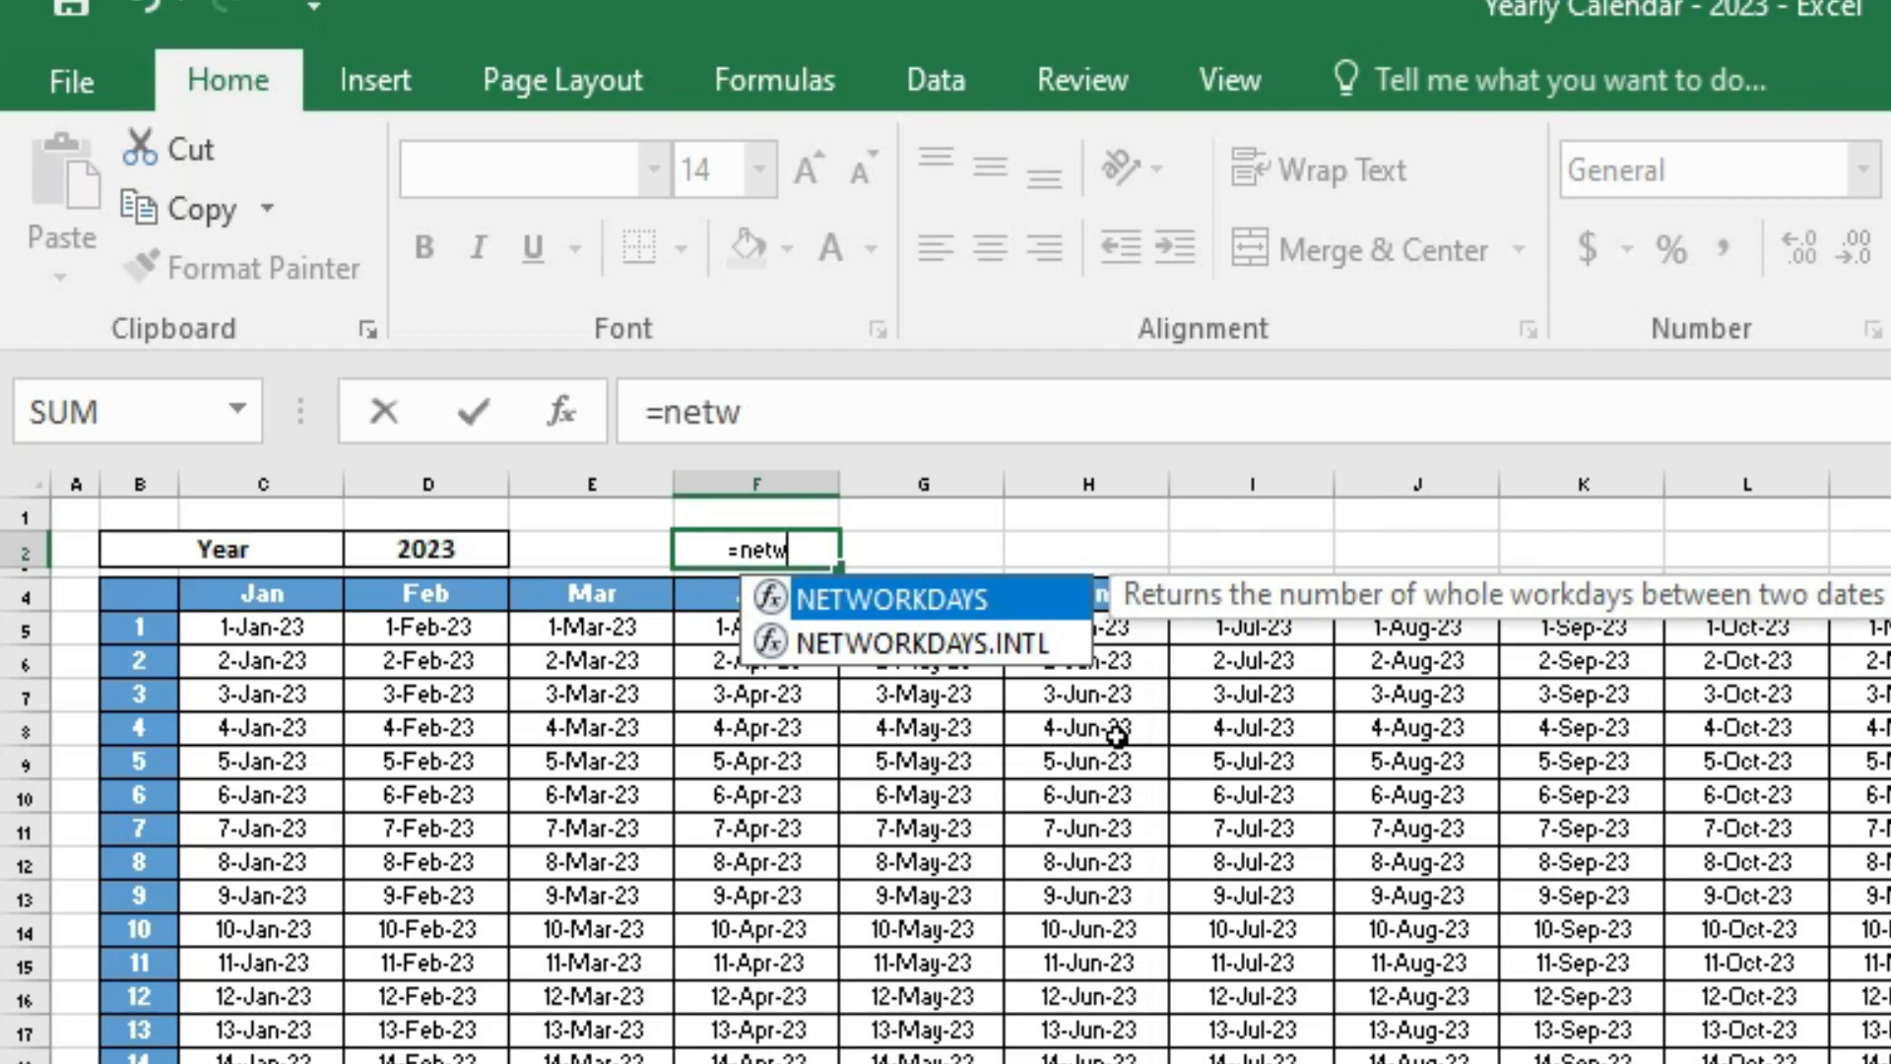
key(Down)
key(Tab)
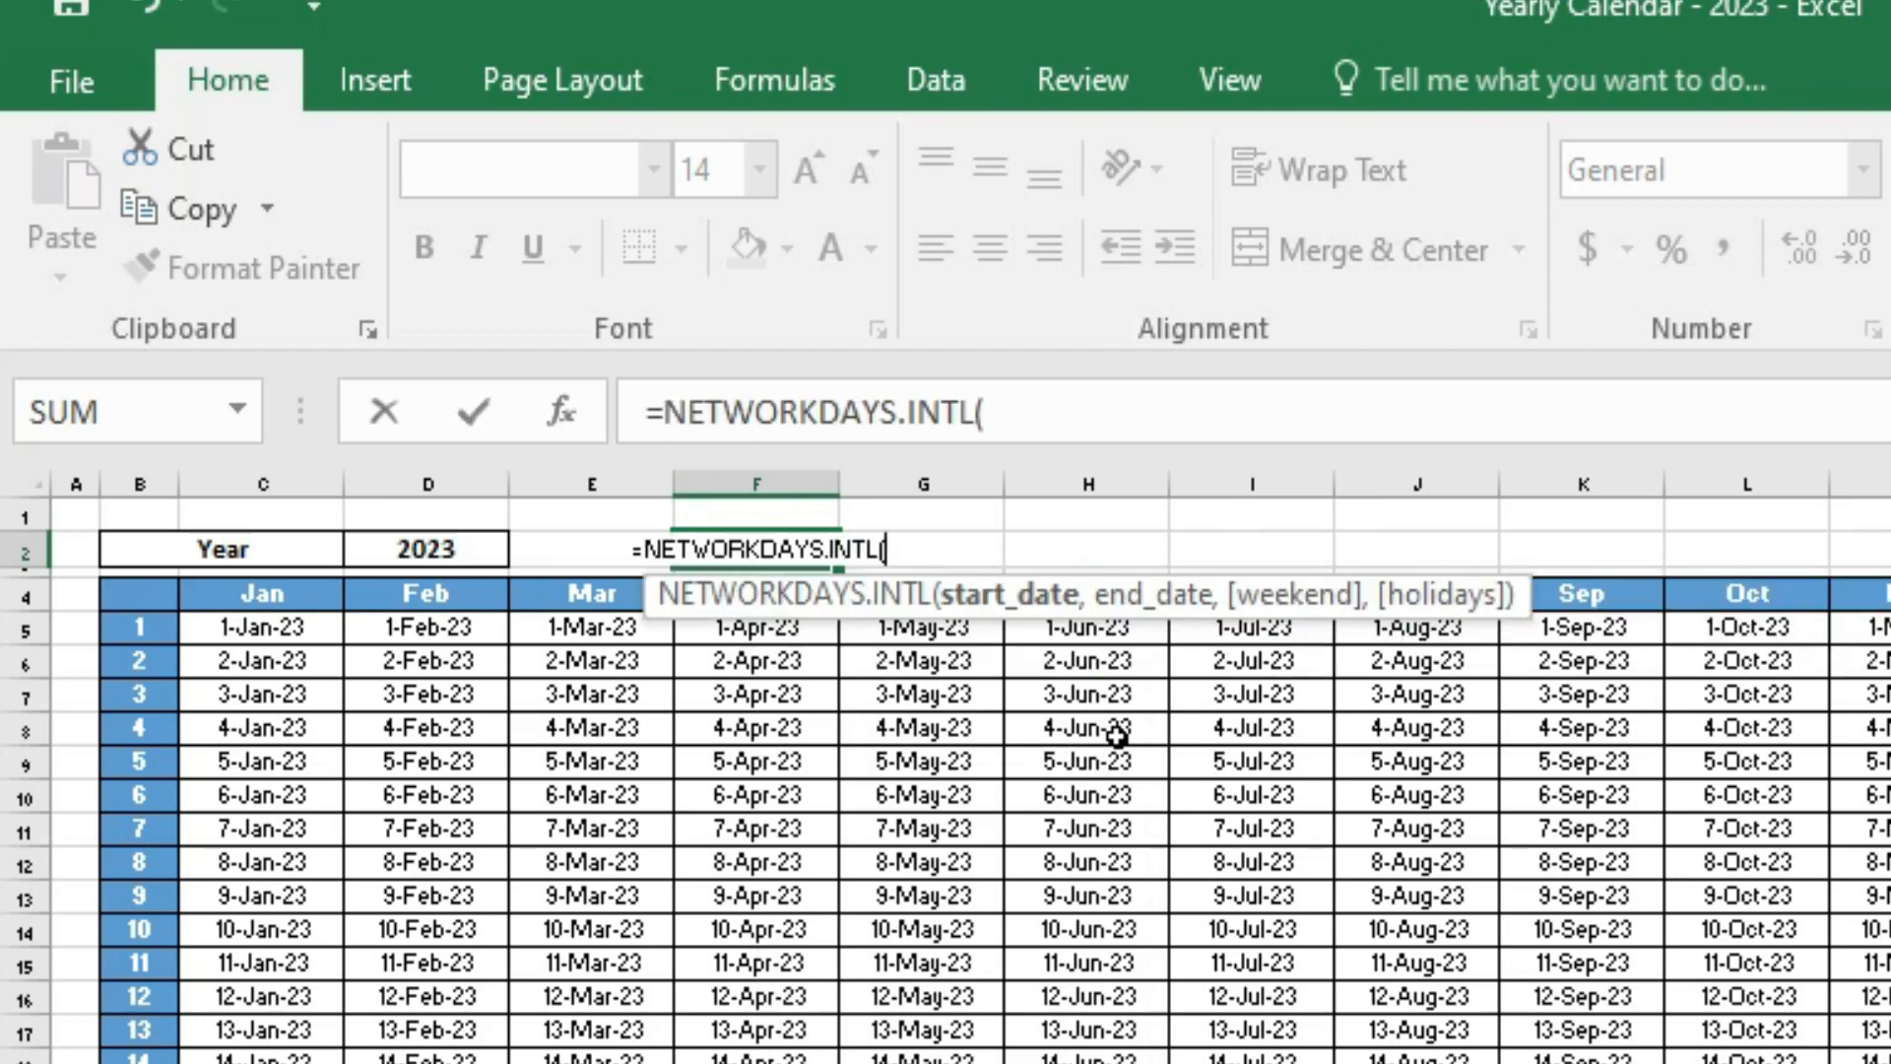
click(1034, 412)
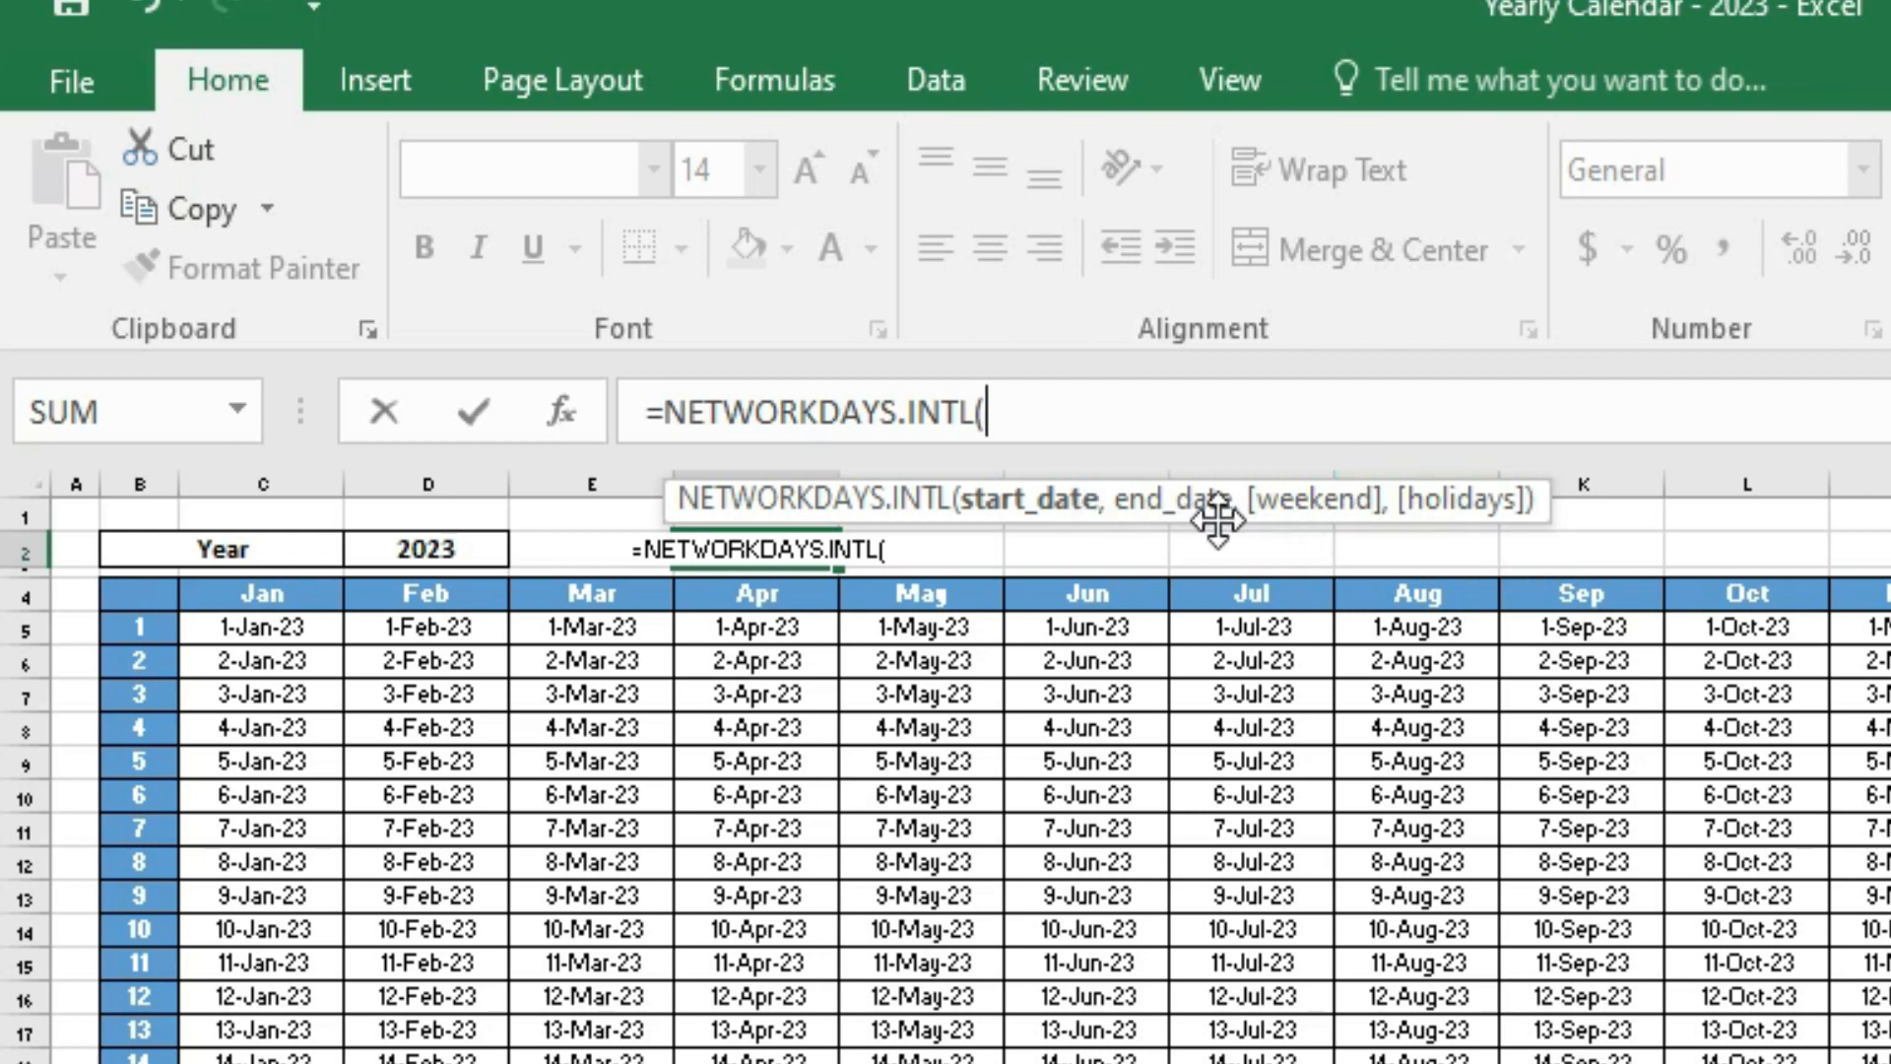
click(239, 629)
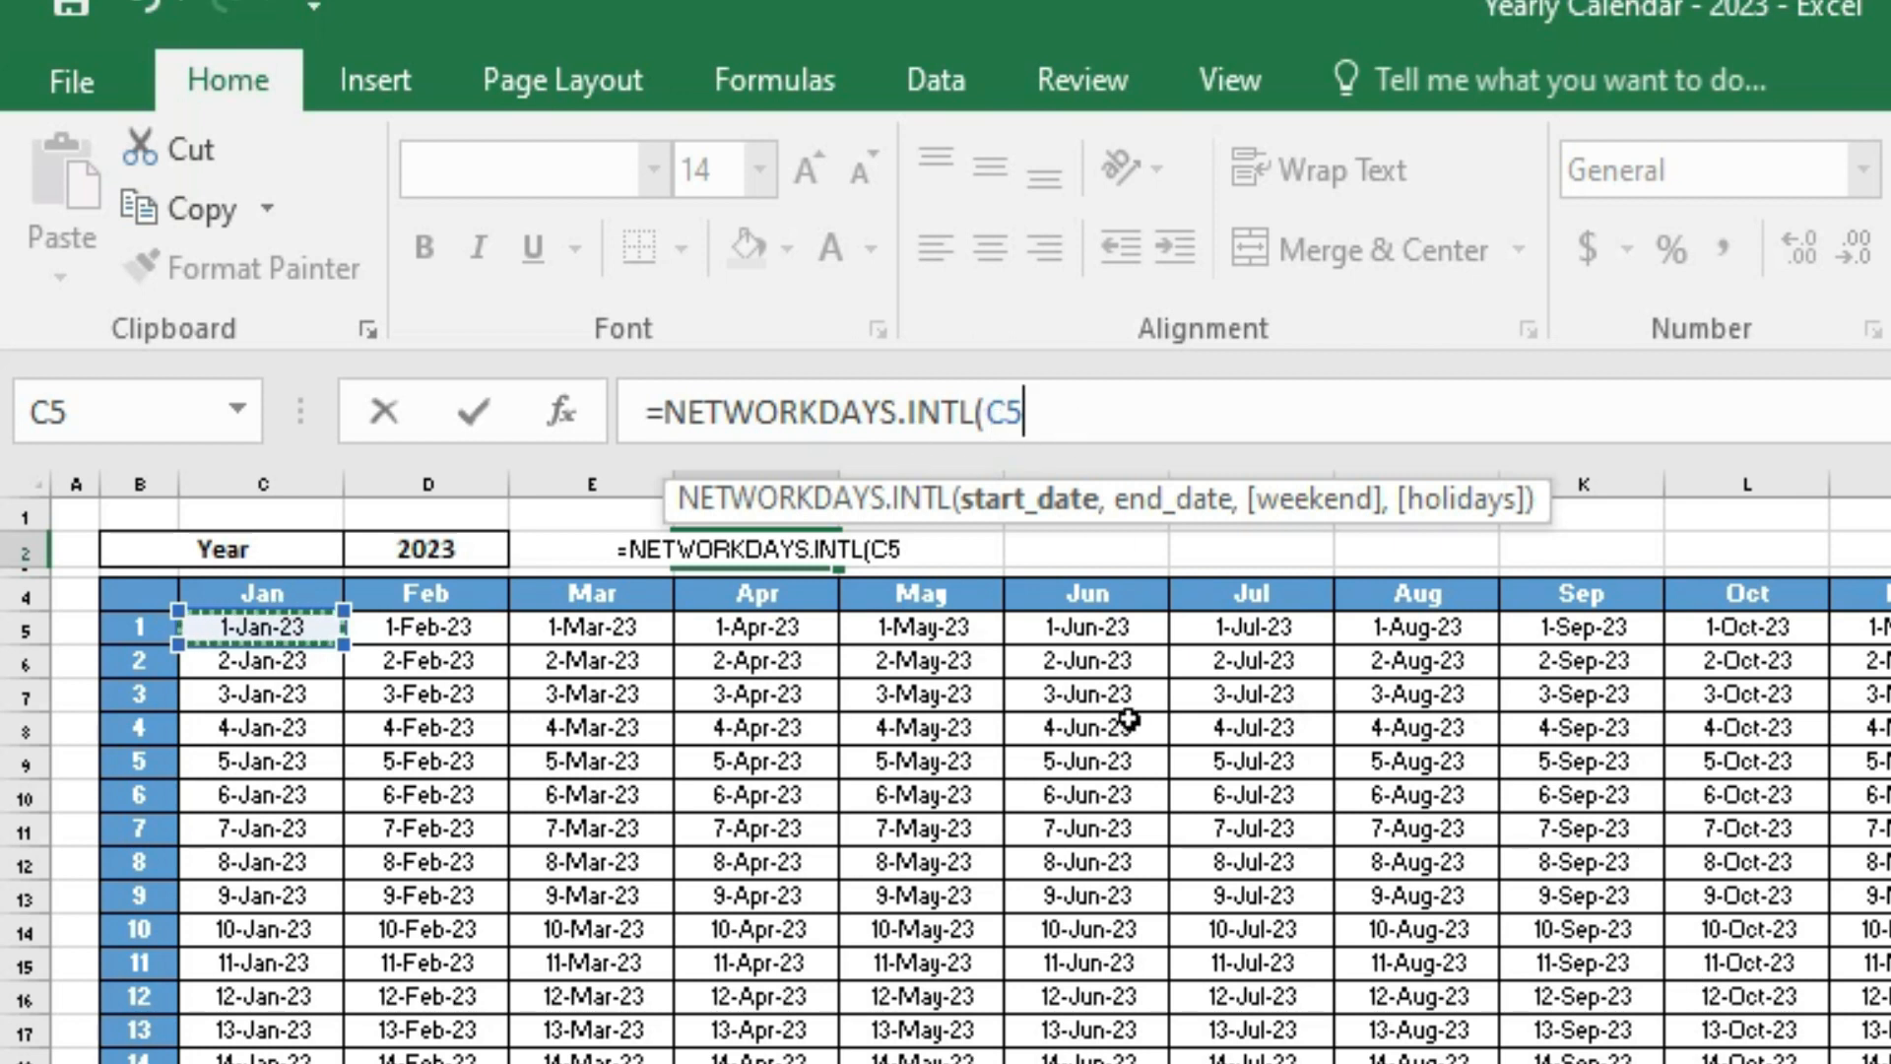
text(,)
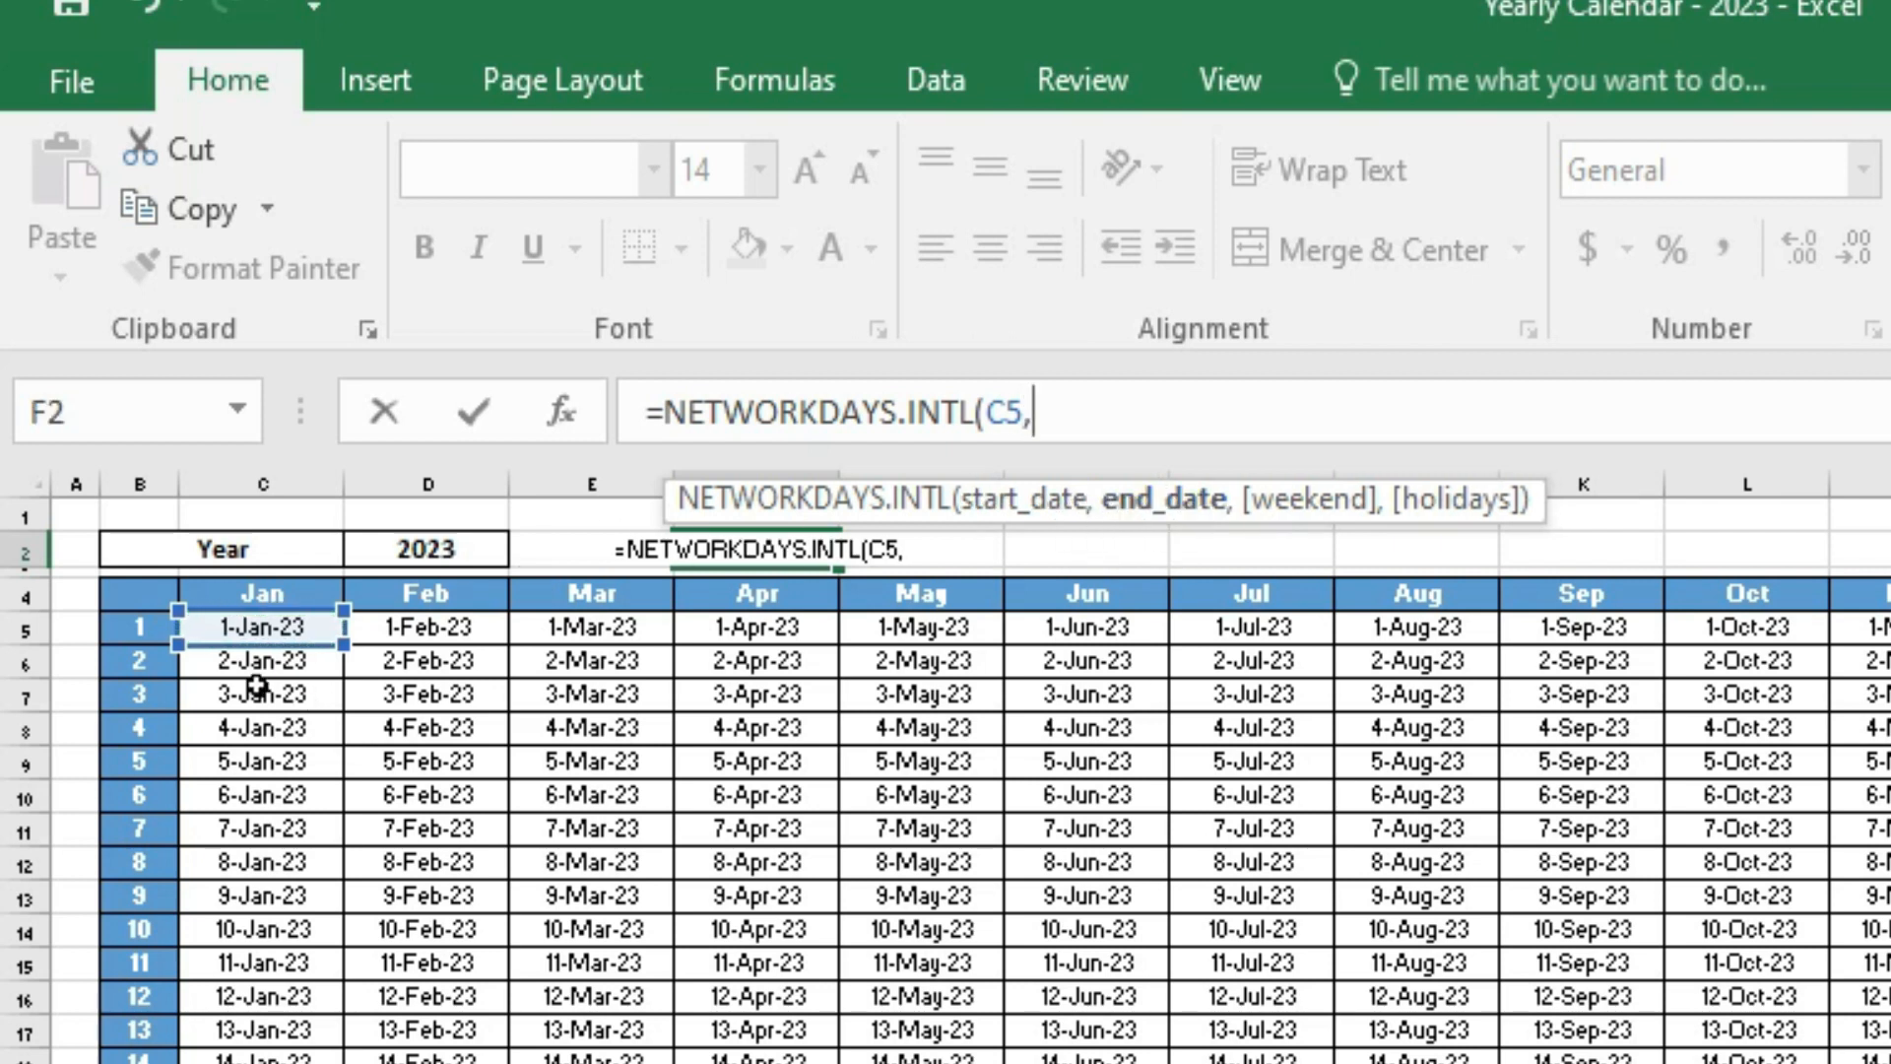
click(249, 627)
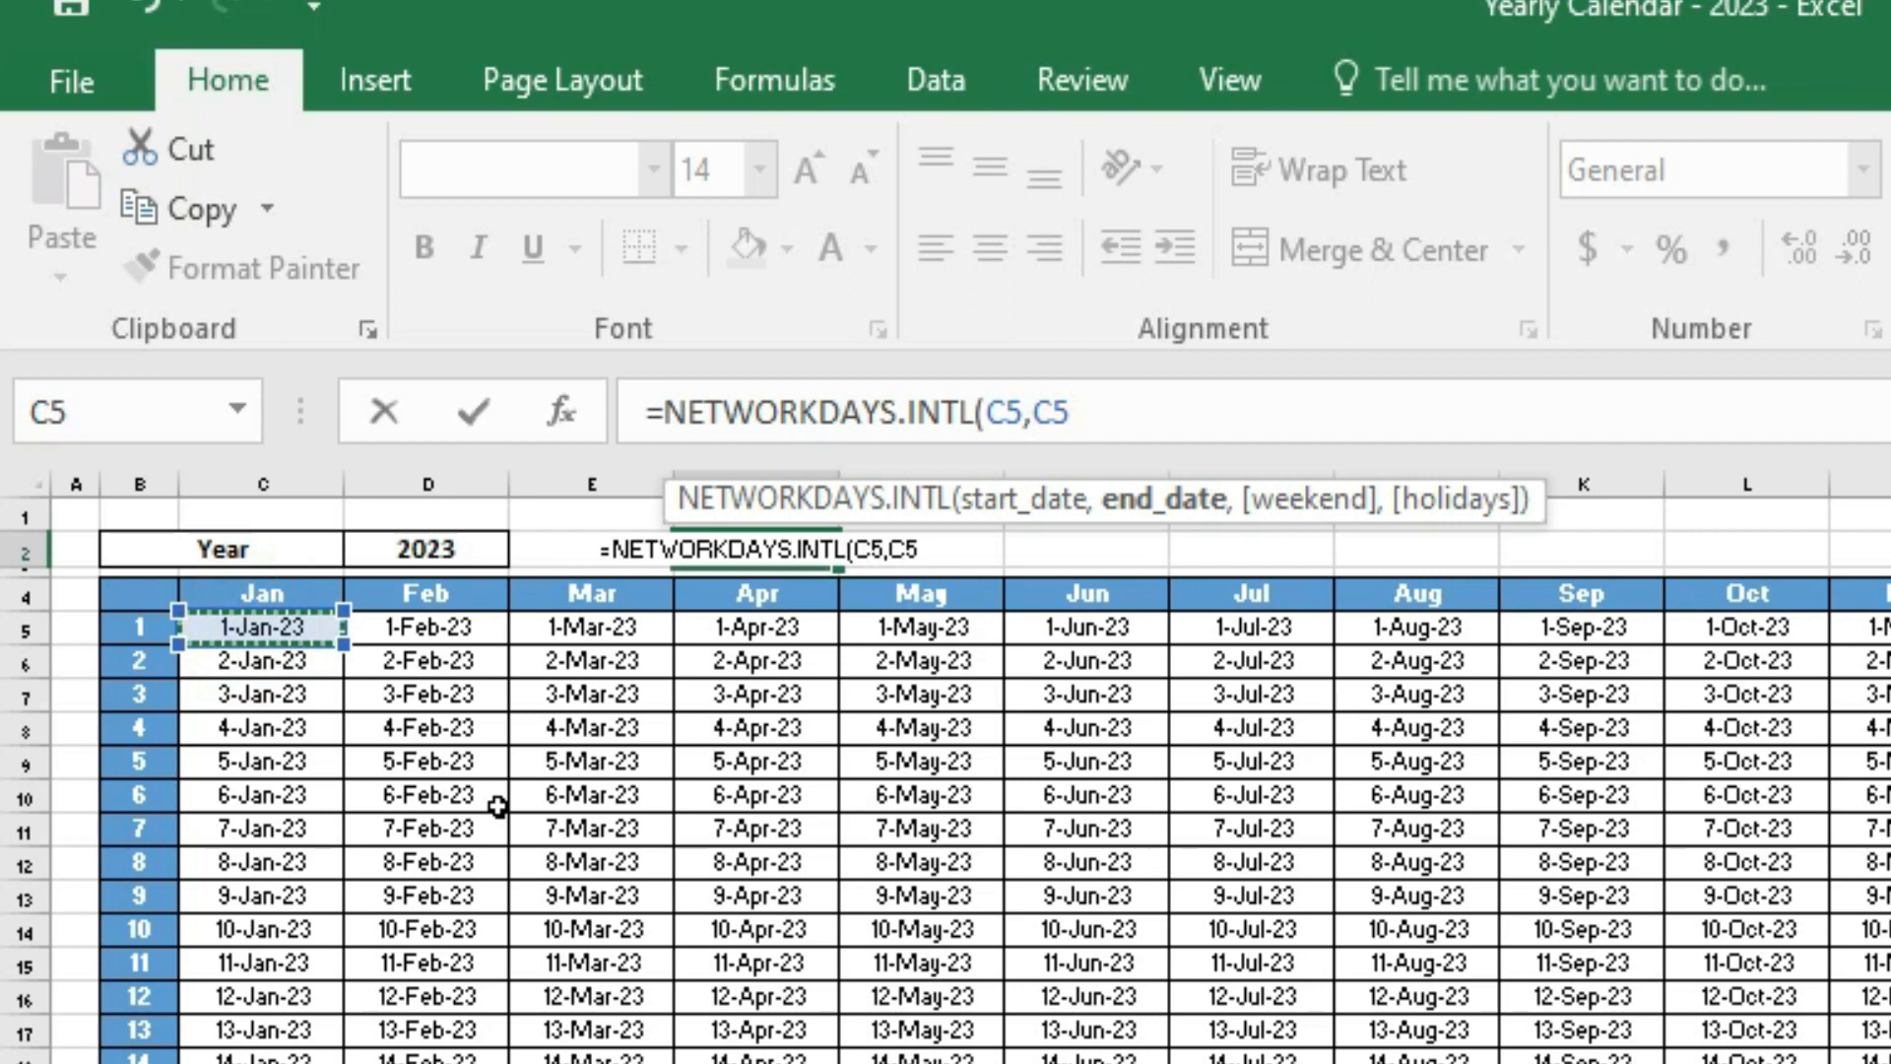
Set the formula's weekend argument to 16, making Friday the only weekend day.
text(,)
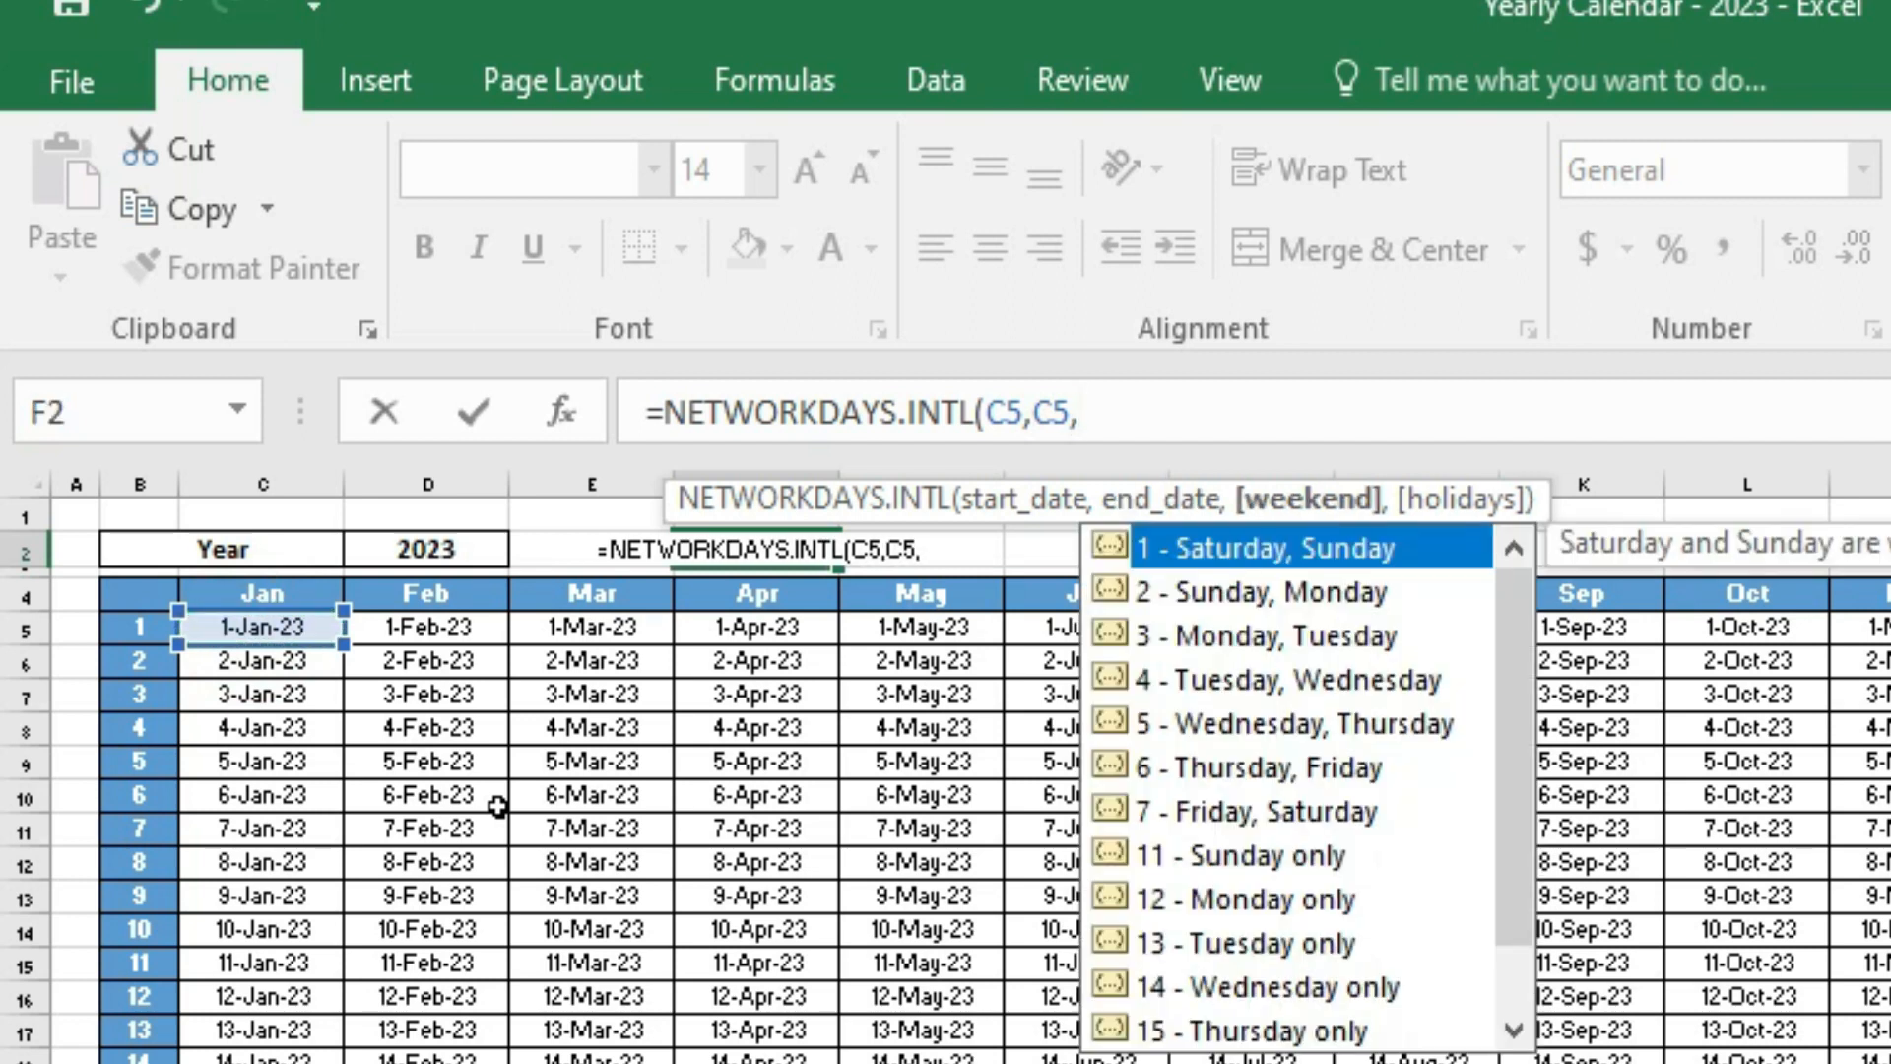
drag(1517, 701, 1503, 778)
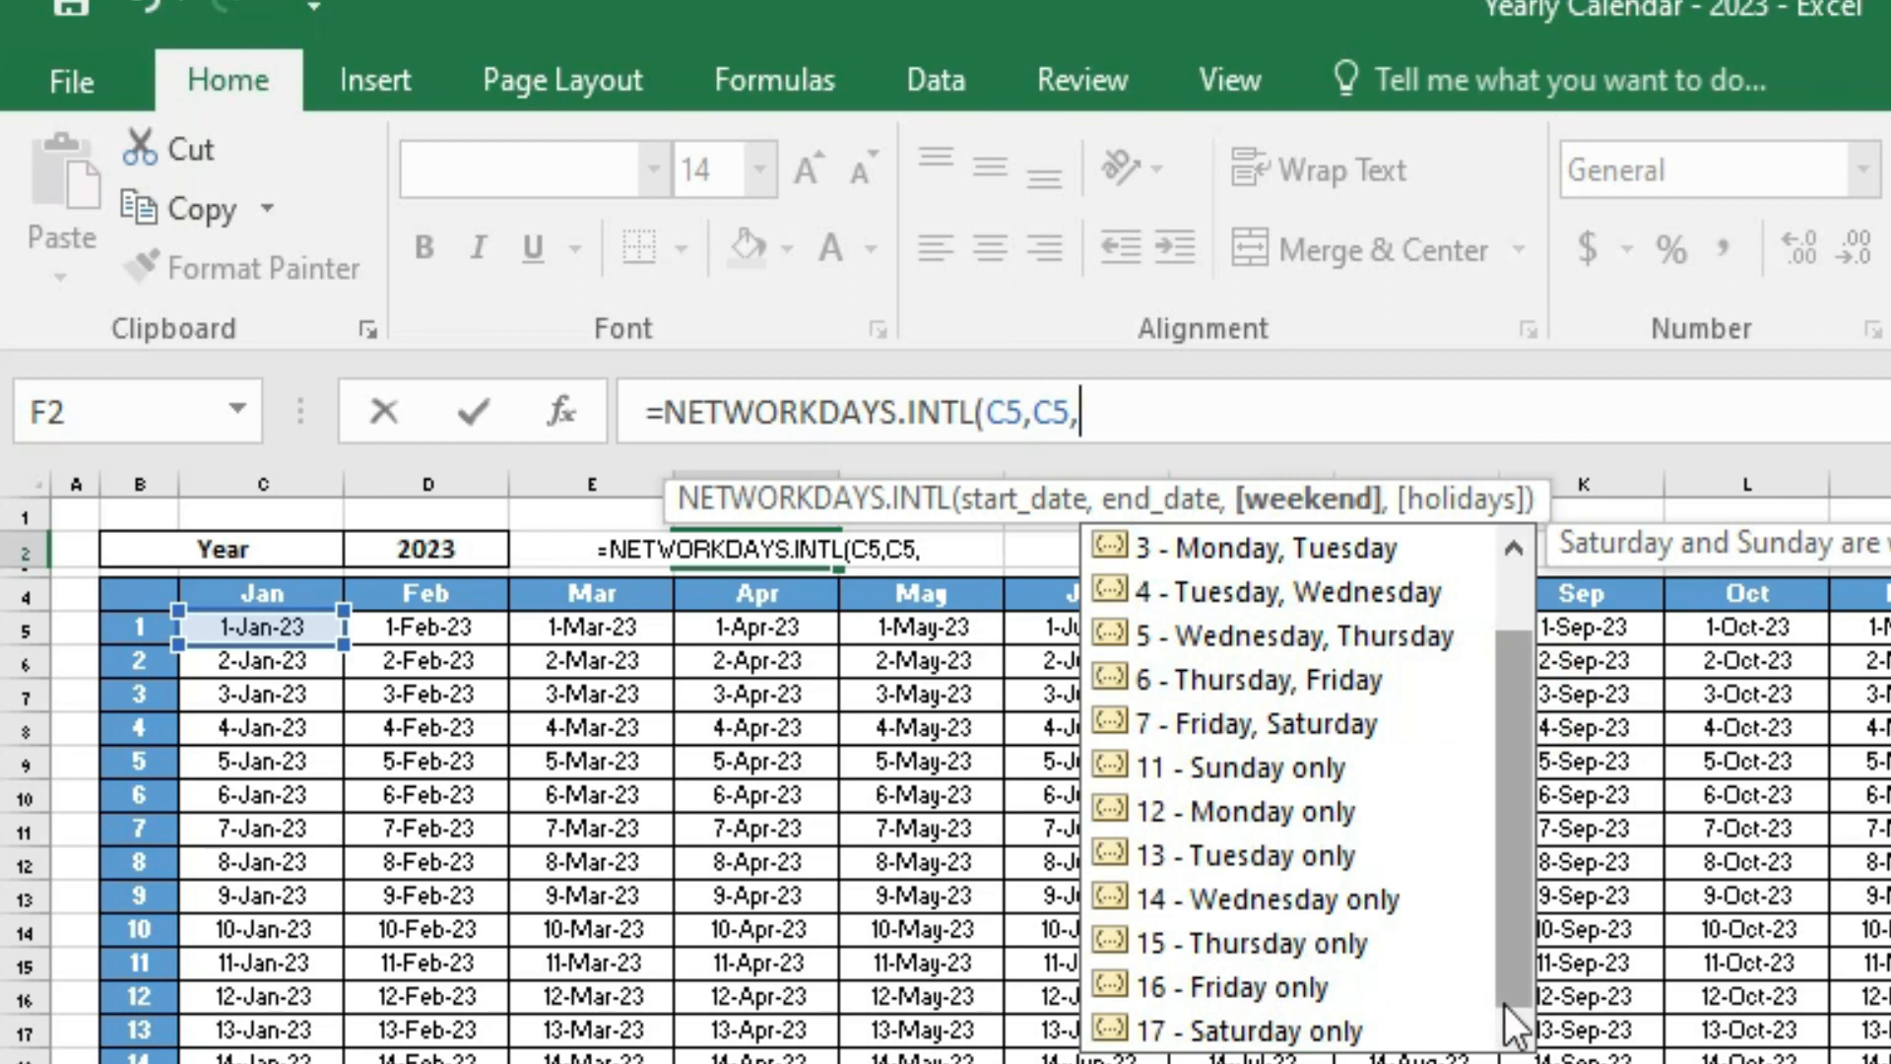
text(16)
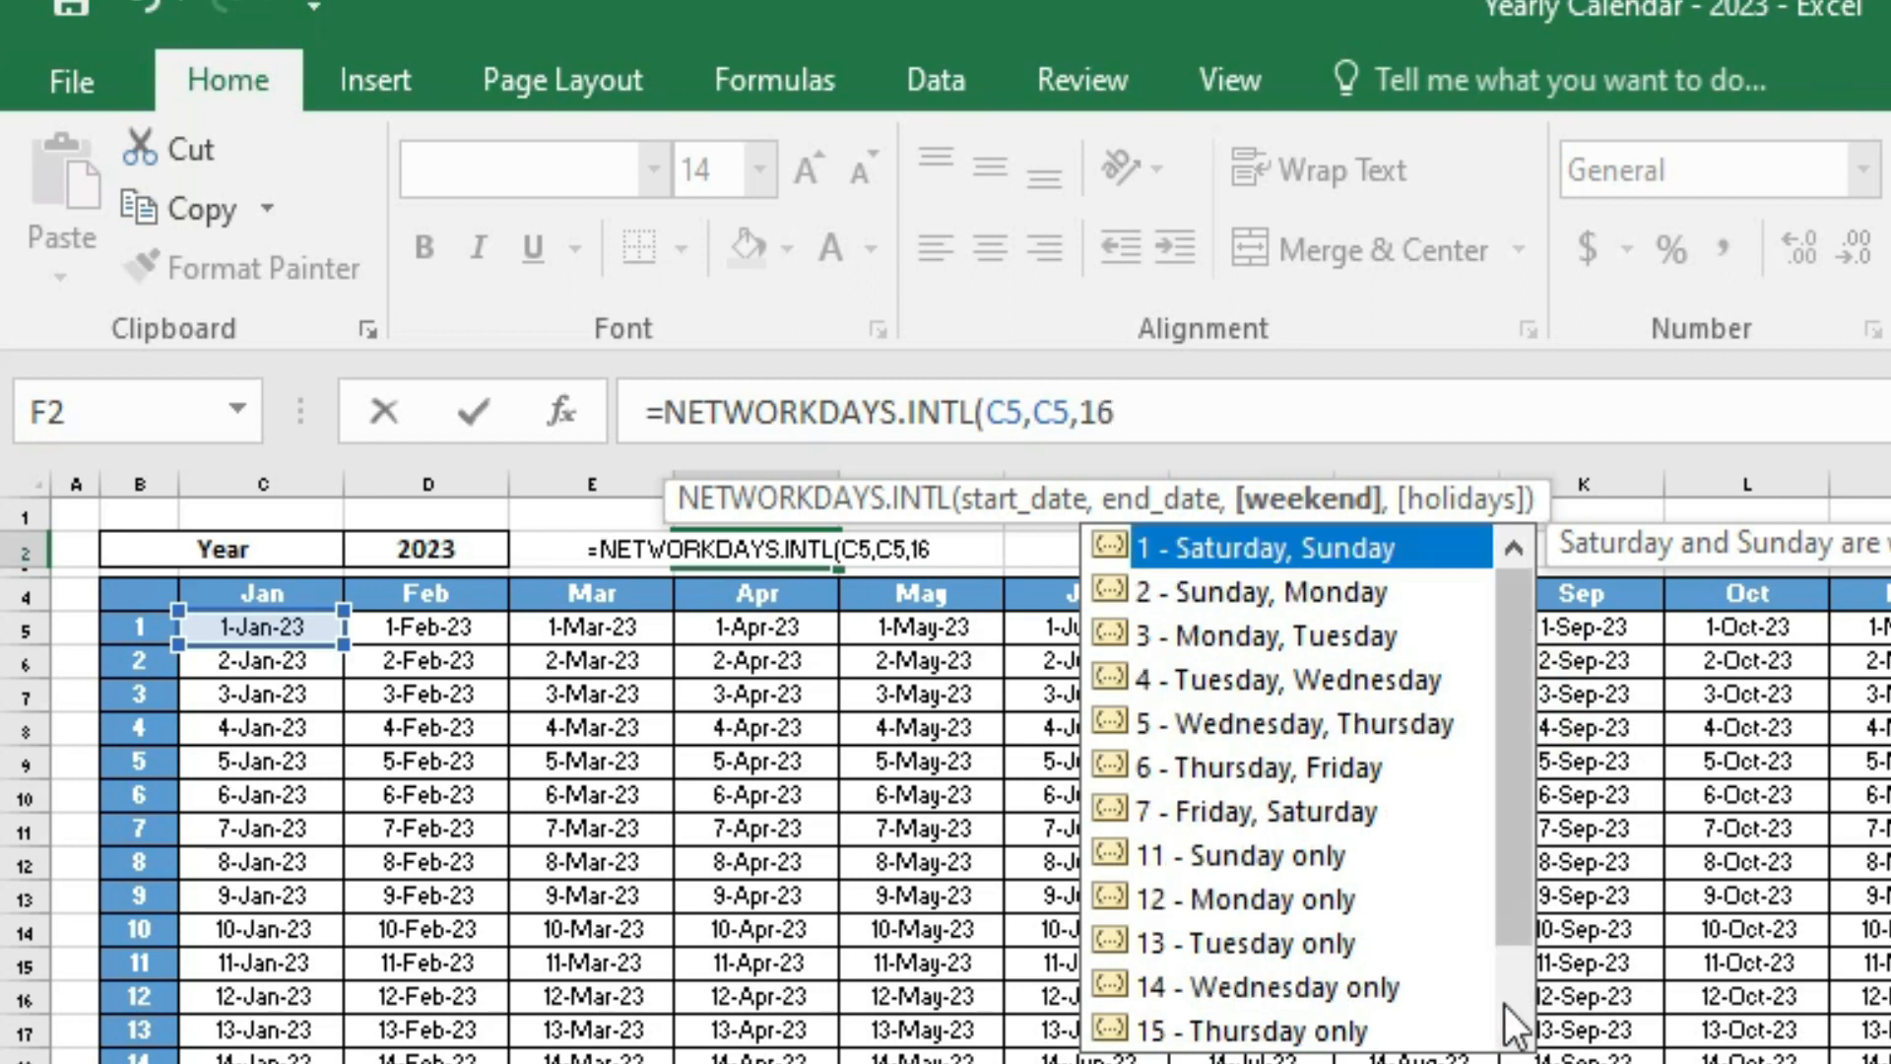
text(,)
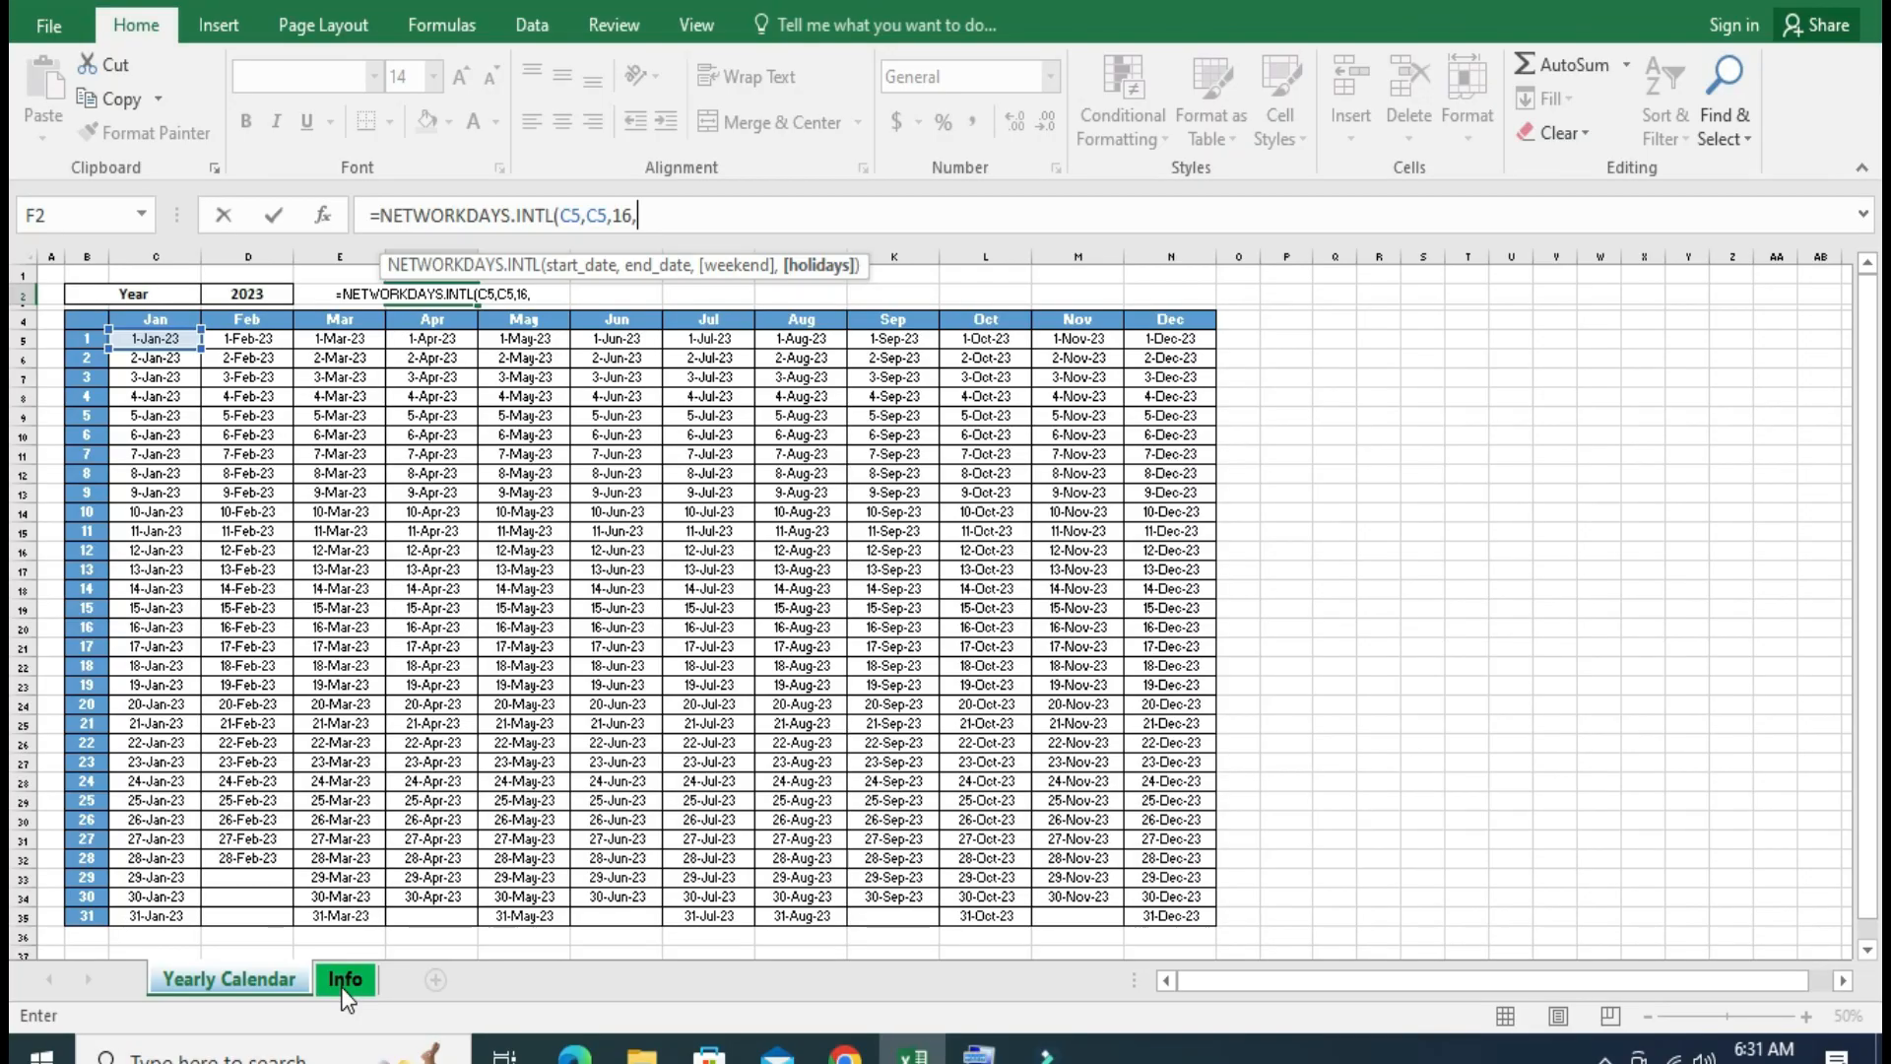
Use the Info sheet's date range C3:C45, locked as $C$3:$C$45, as the holidays argument and complete the F2 formula.
click(304, 963)
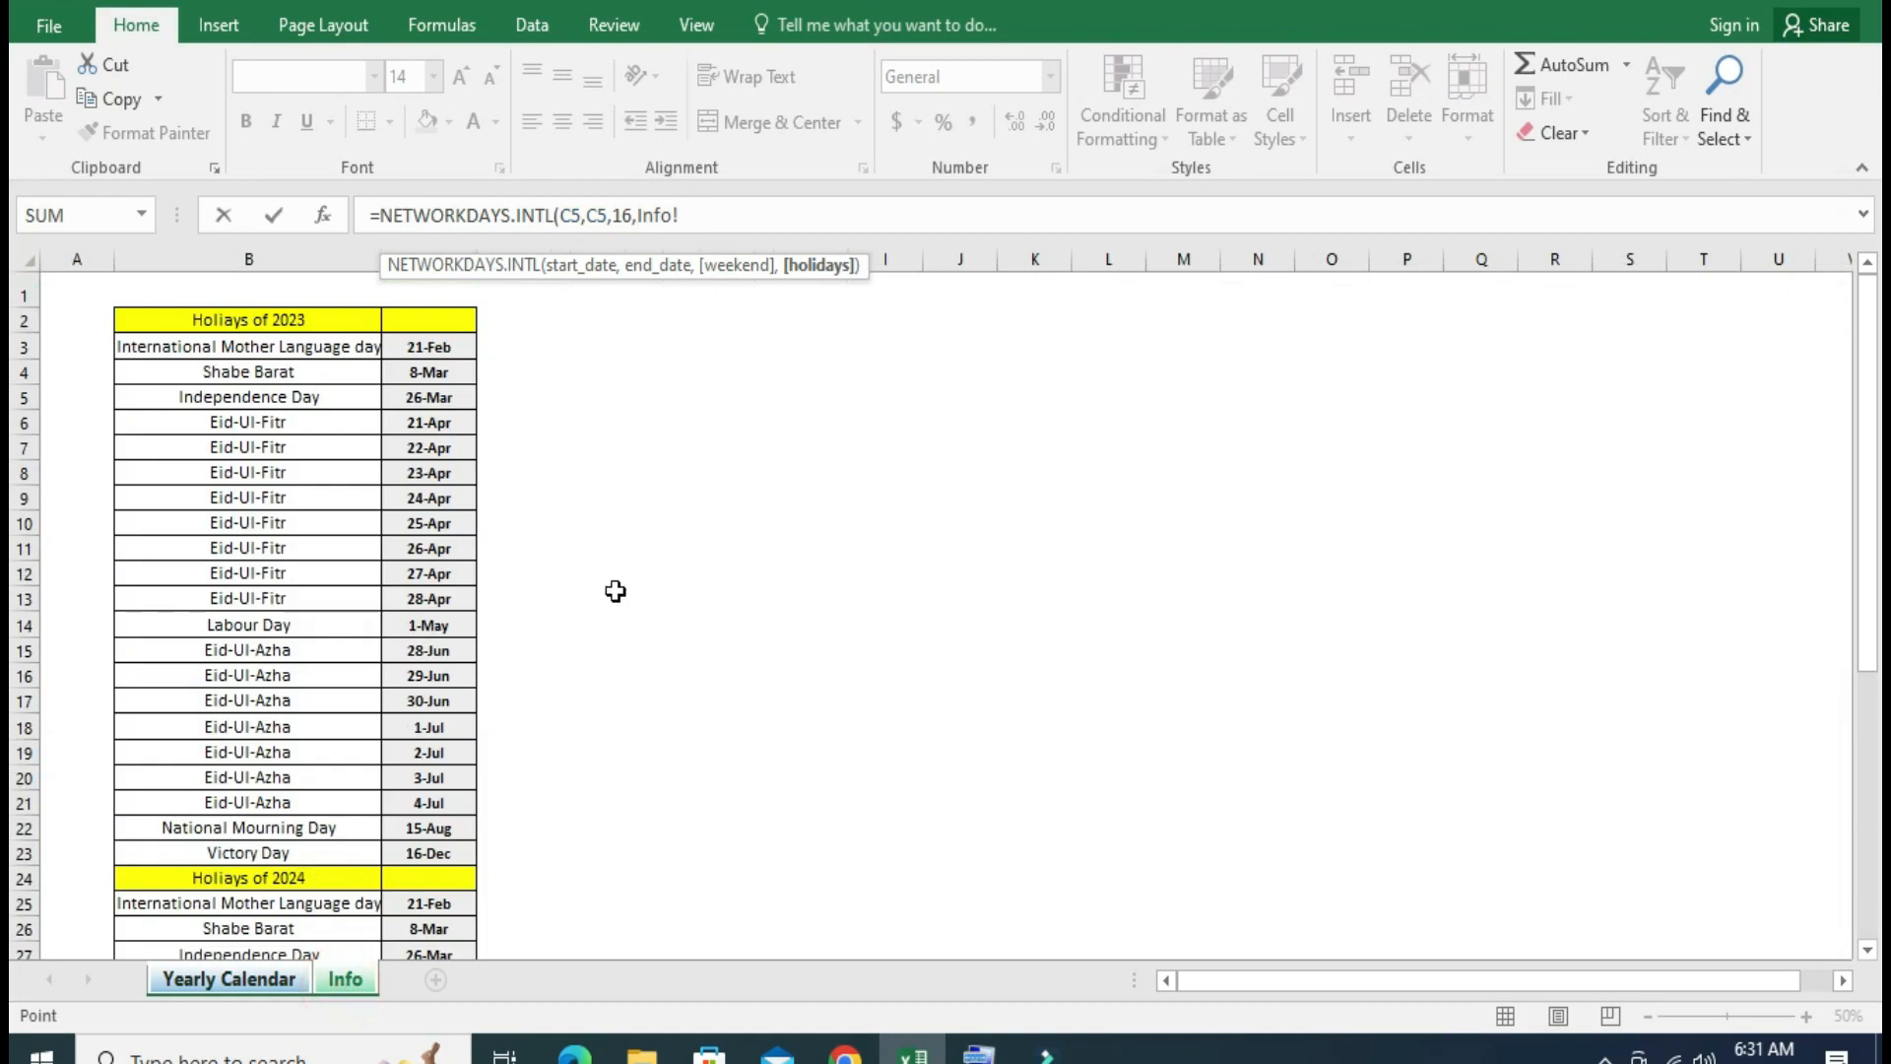
drag(426, 349, 433, 916)
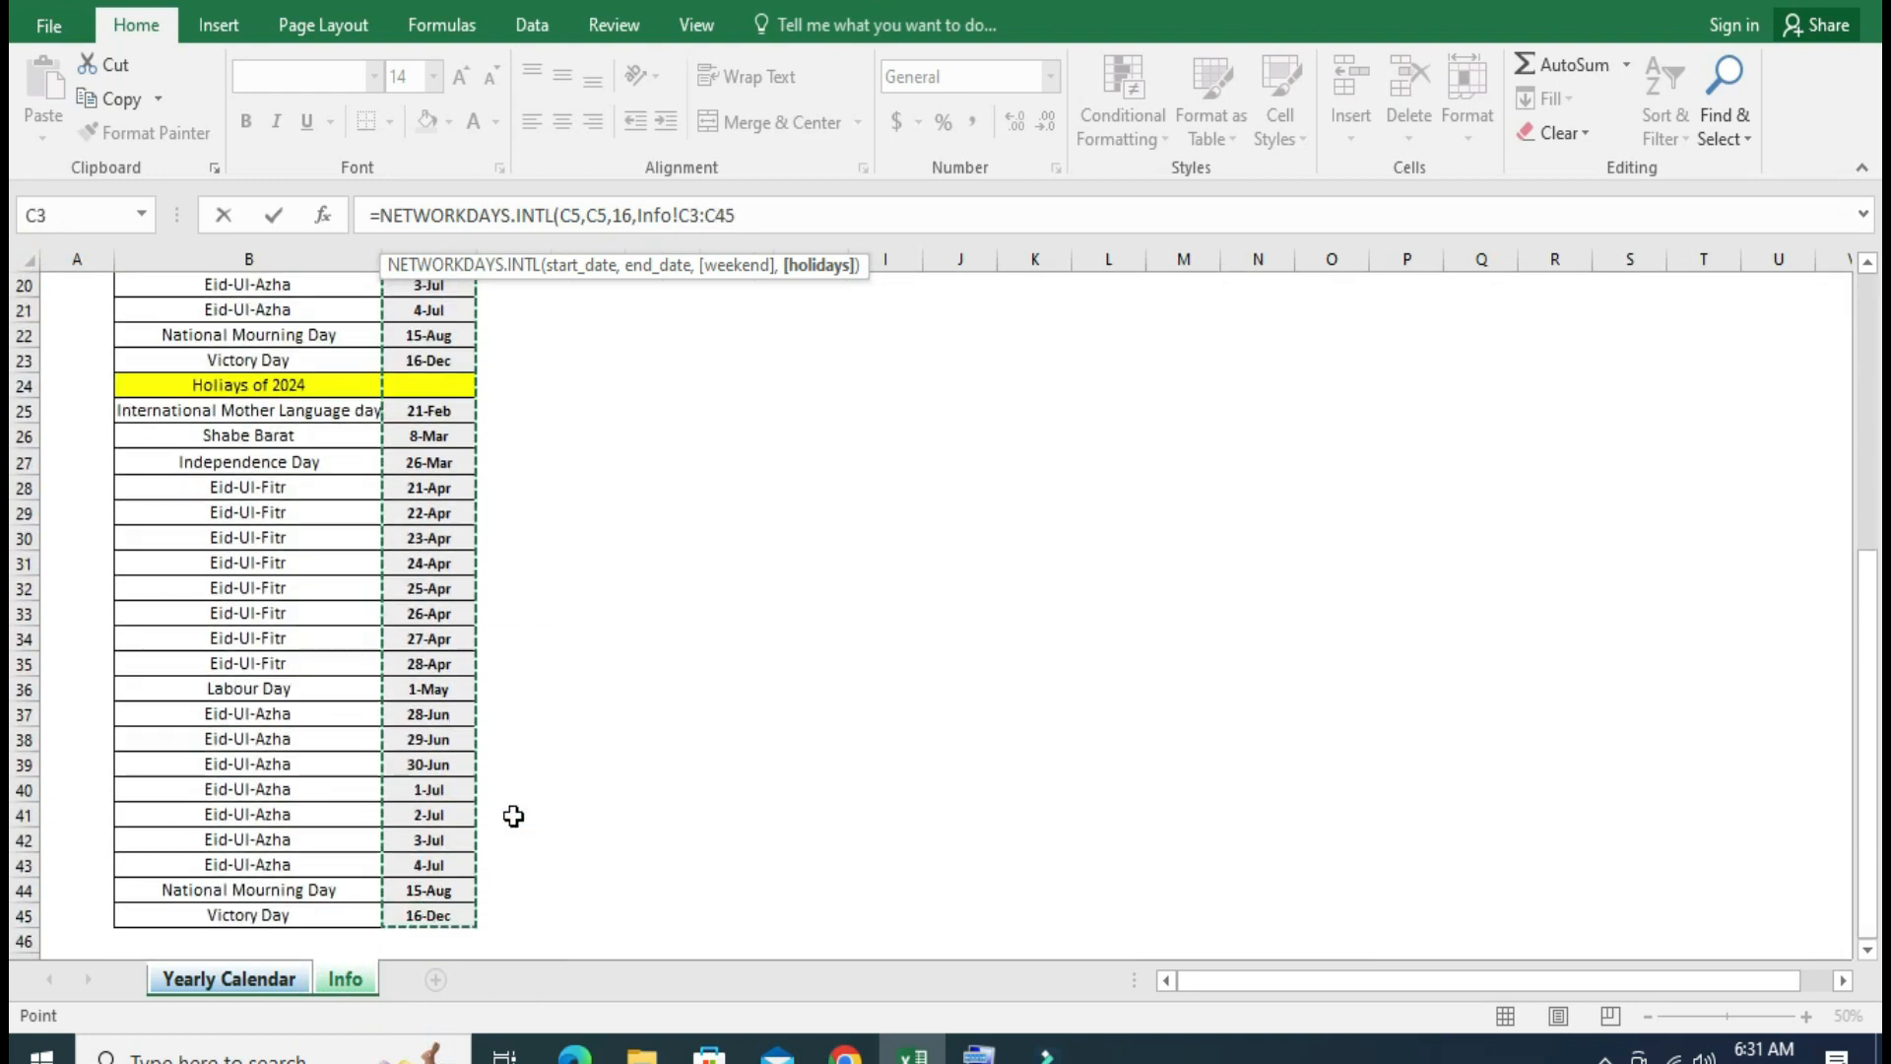
scroll(568, 829, up, 6)
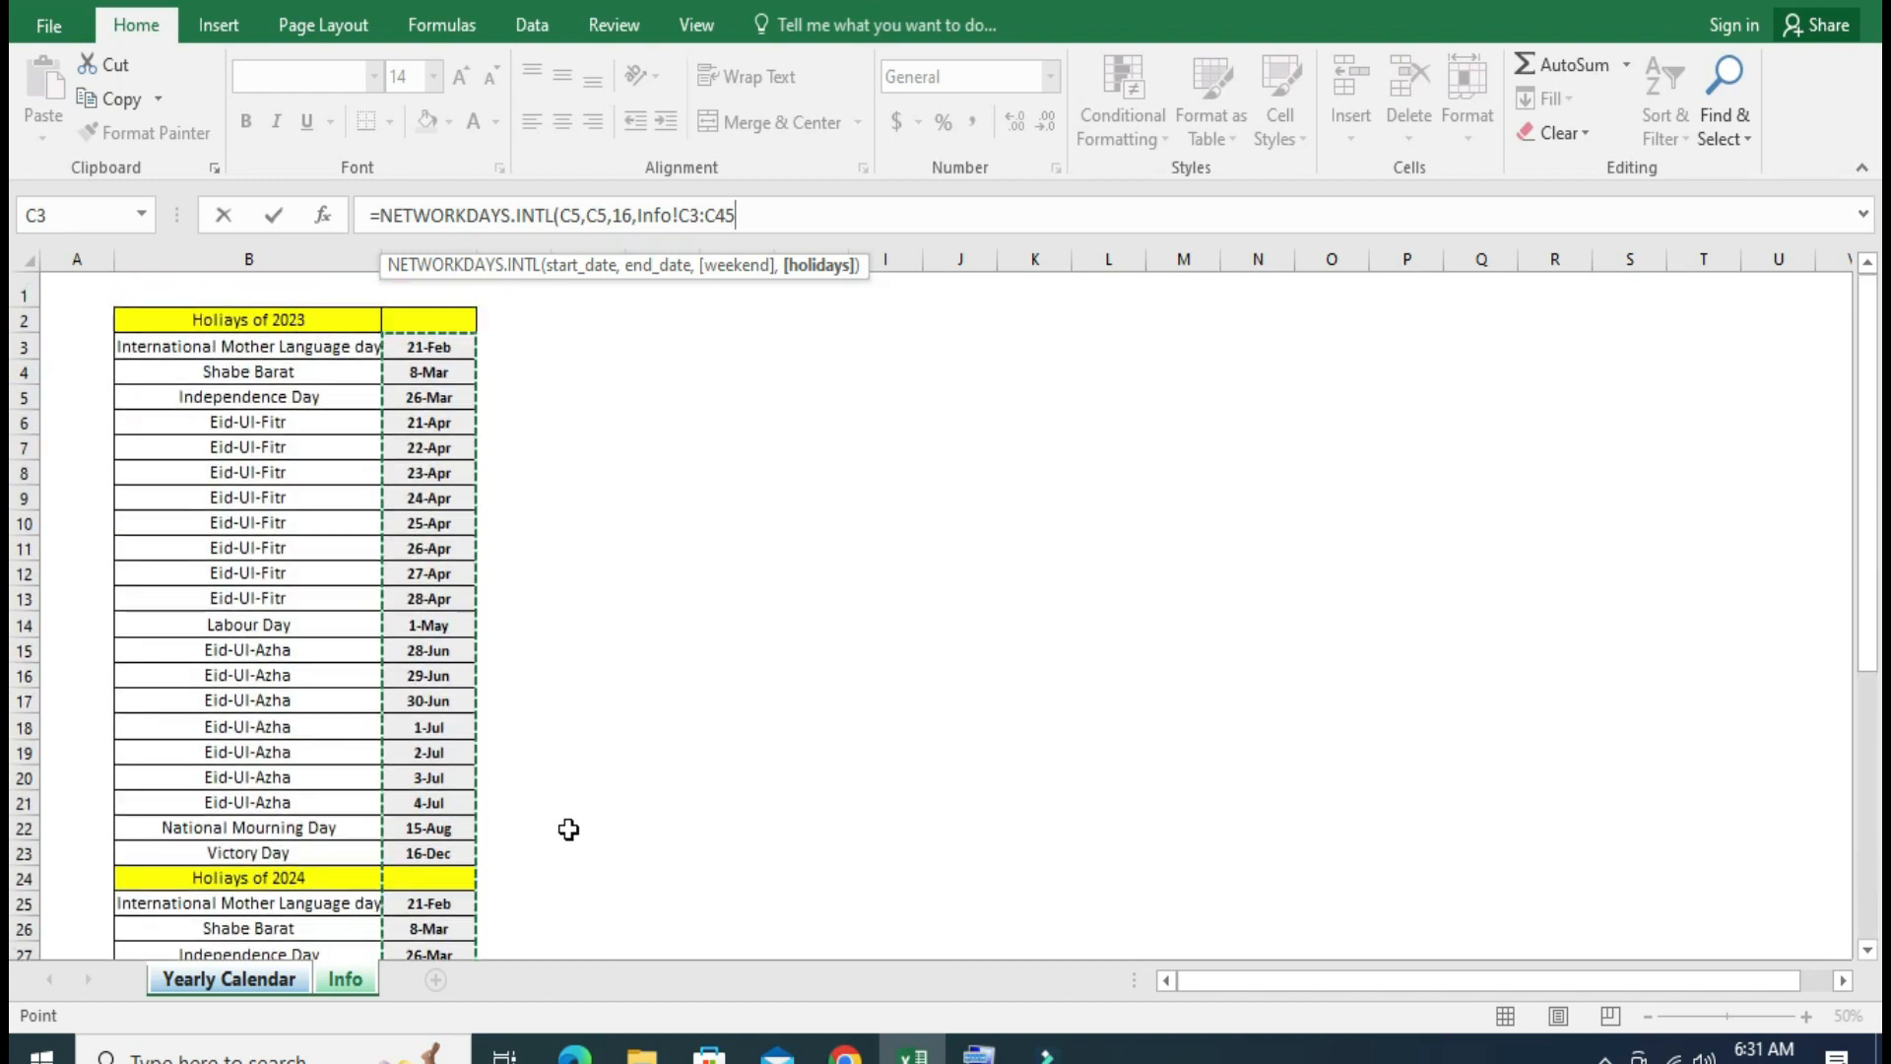
key(F4)
text())
key(Return)
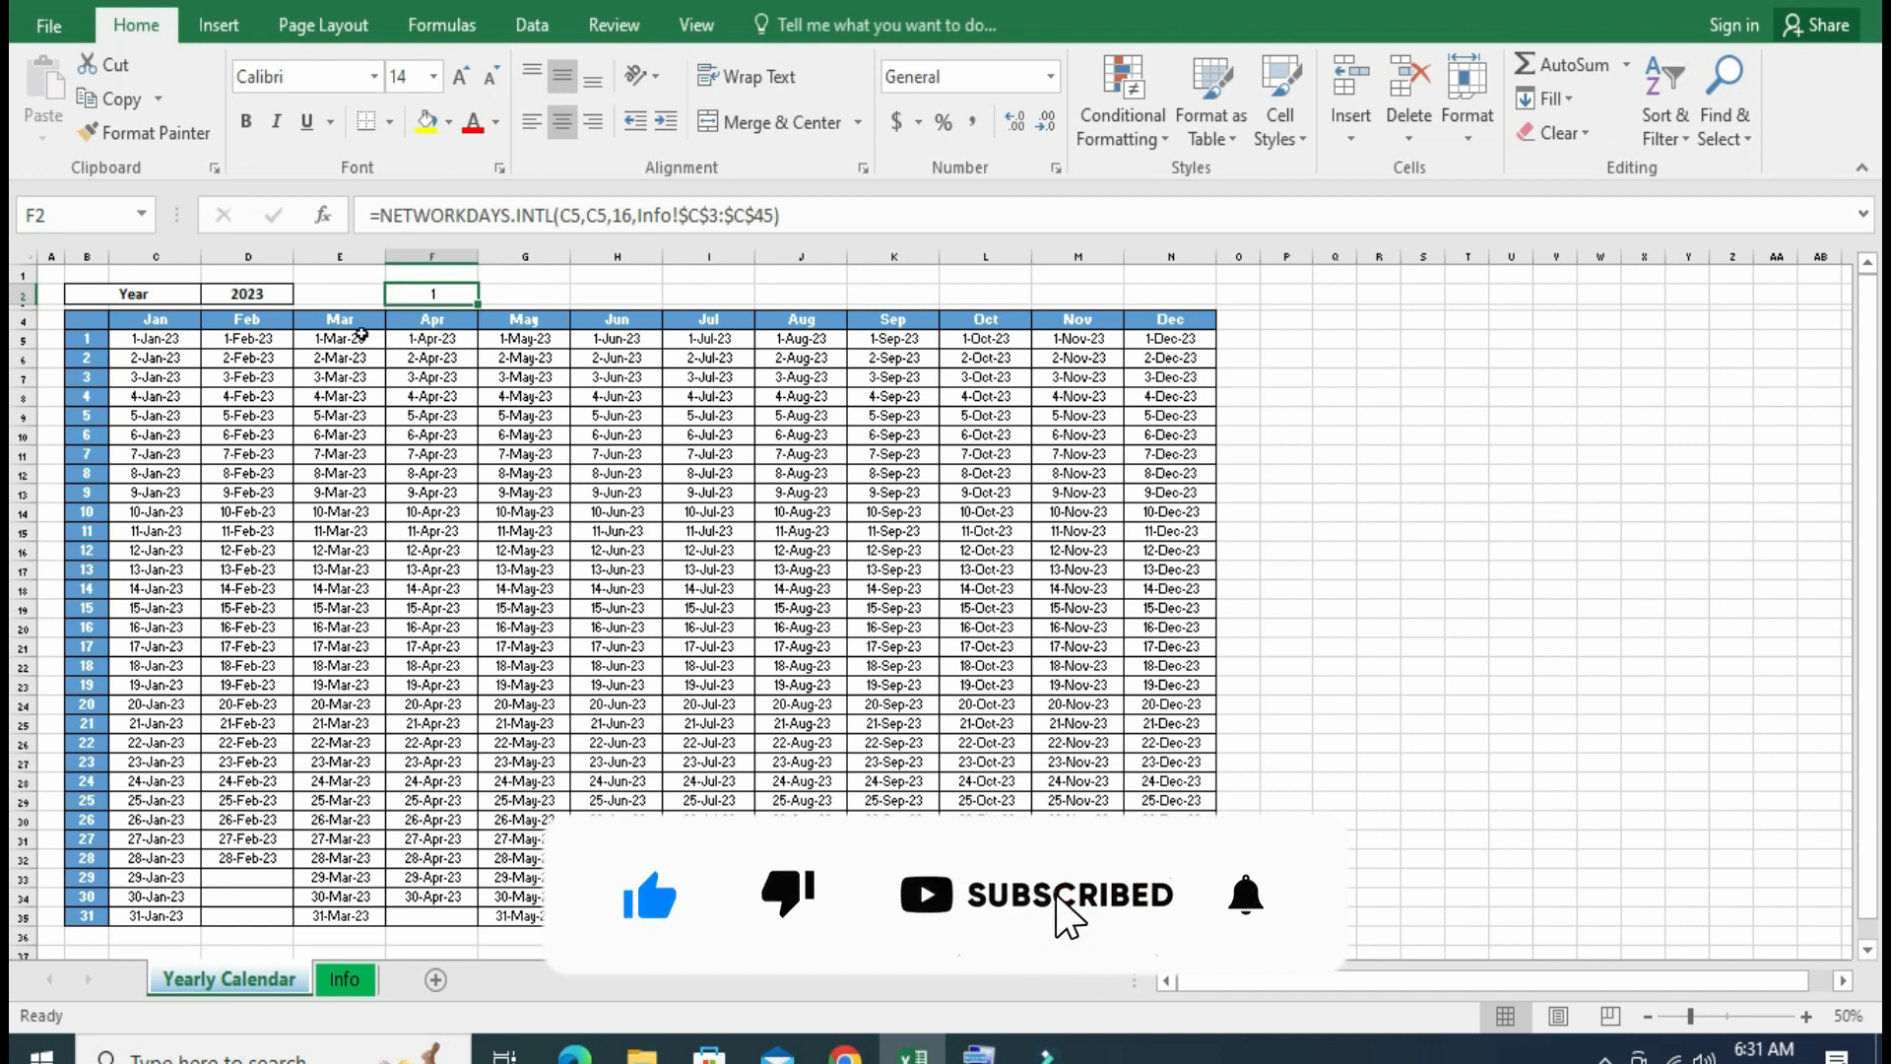
Copy the full text of the NETWORKDAYS.INTL formula from F2 and leave the cell without changing it.
drag(808, 214, 402, 217)
click(402, 217)
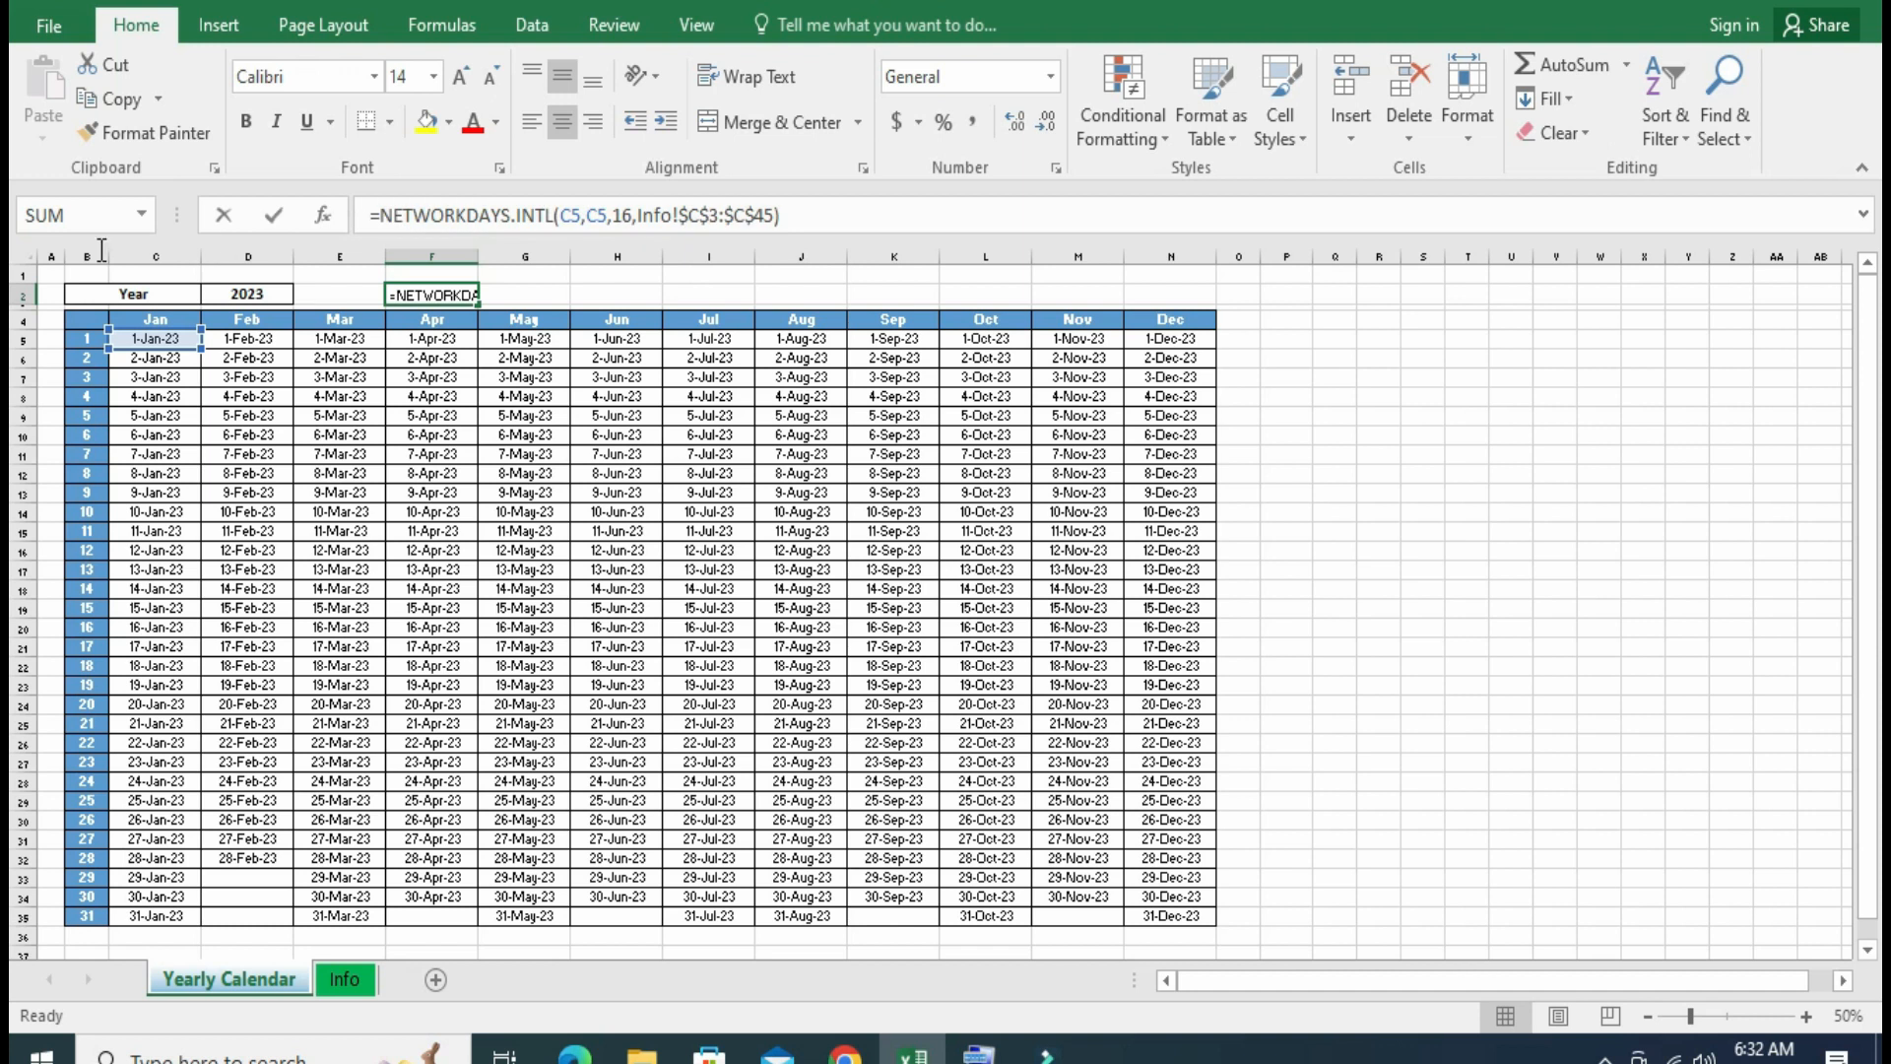
click(807, 223)
drag(800, 213, 369, 214)
key(ctrl+c)
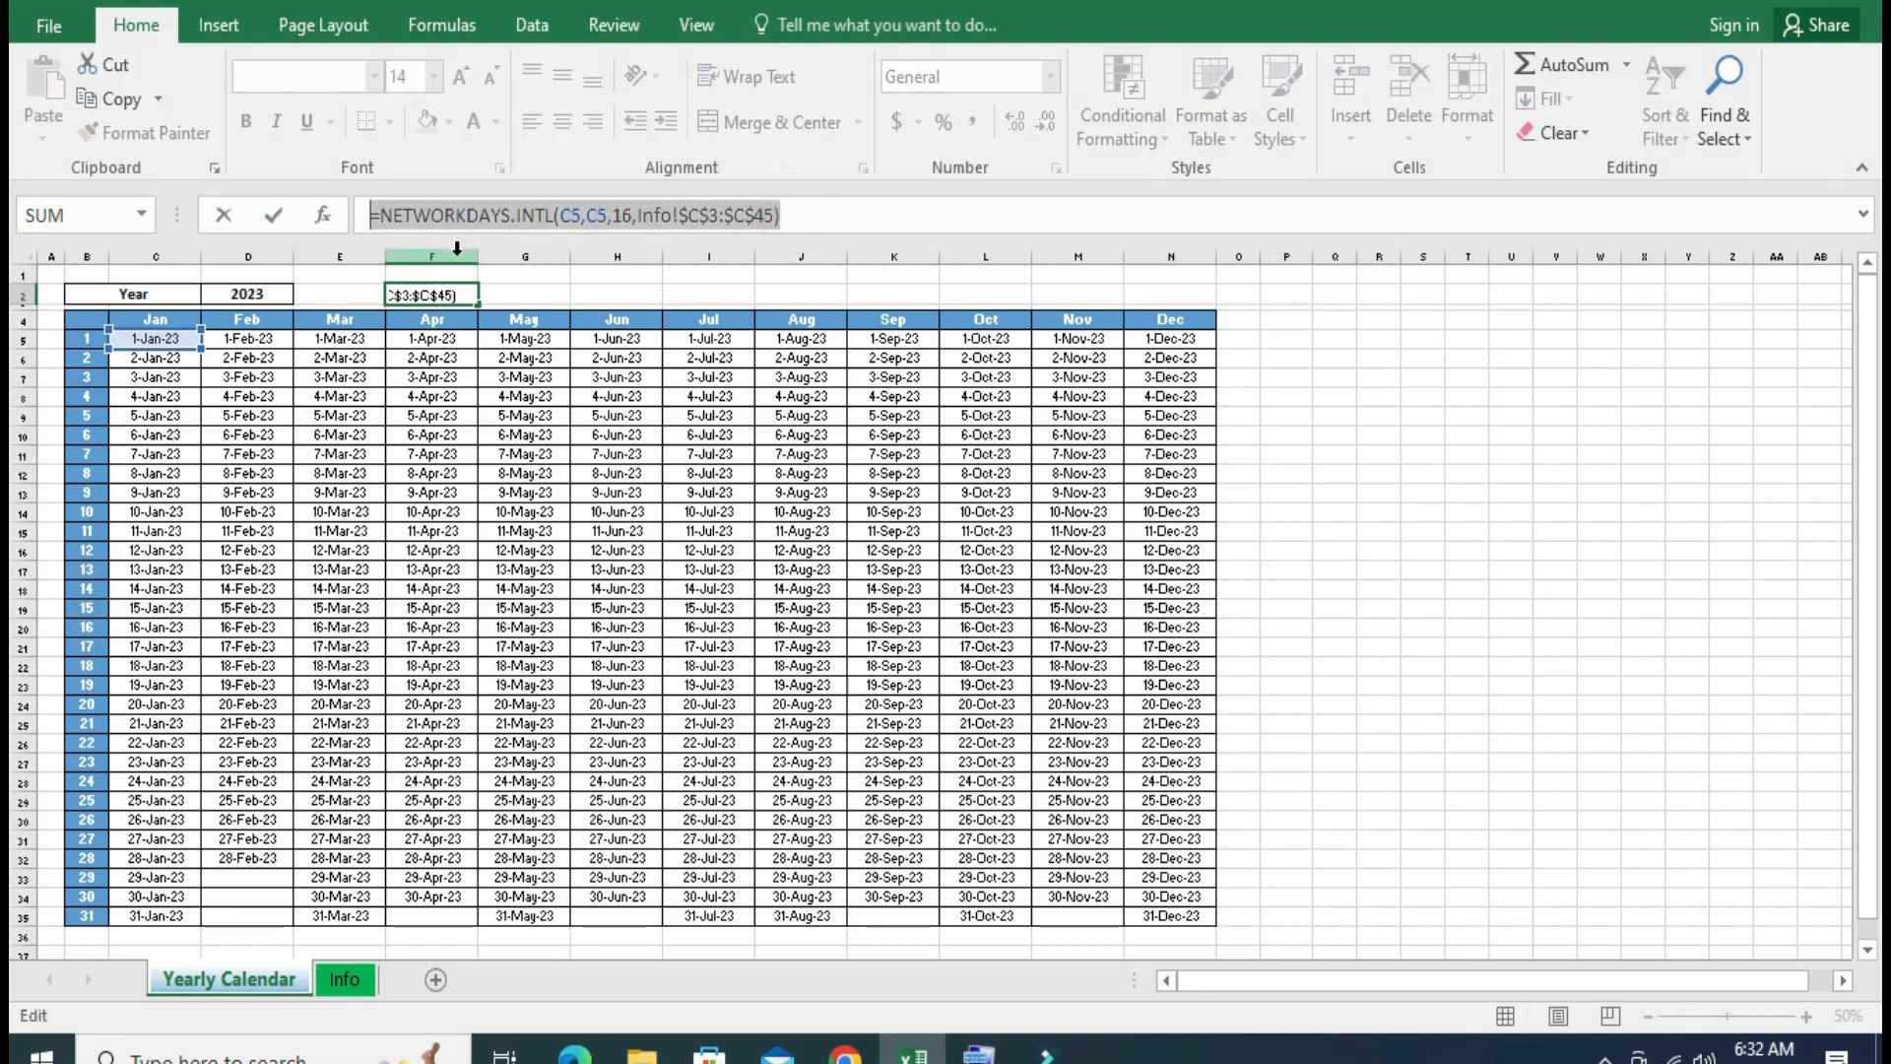
right_click(730, 219)
click(788, 270)
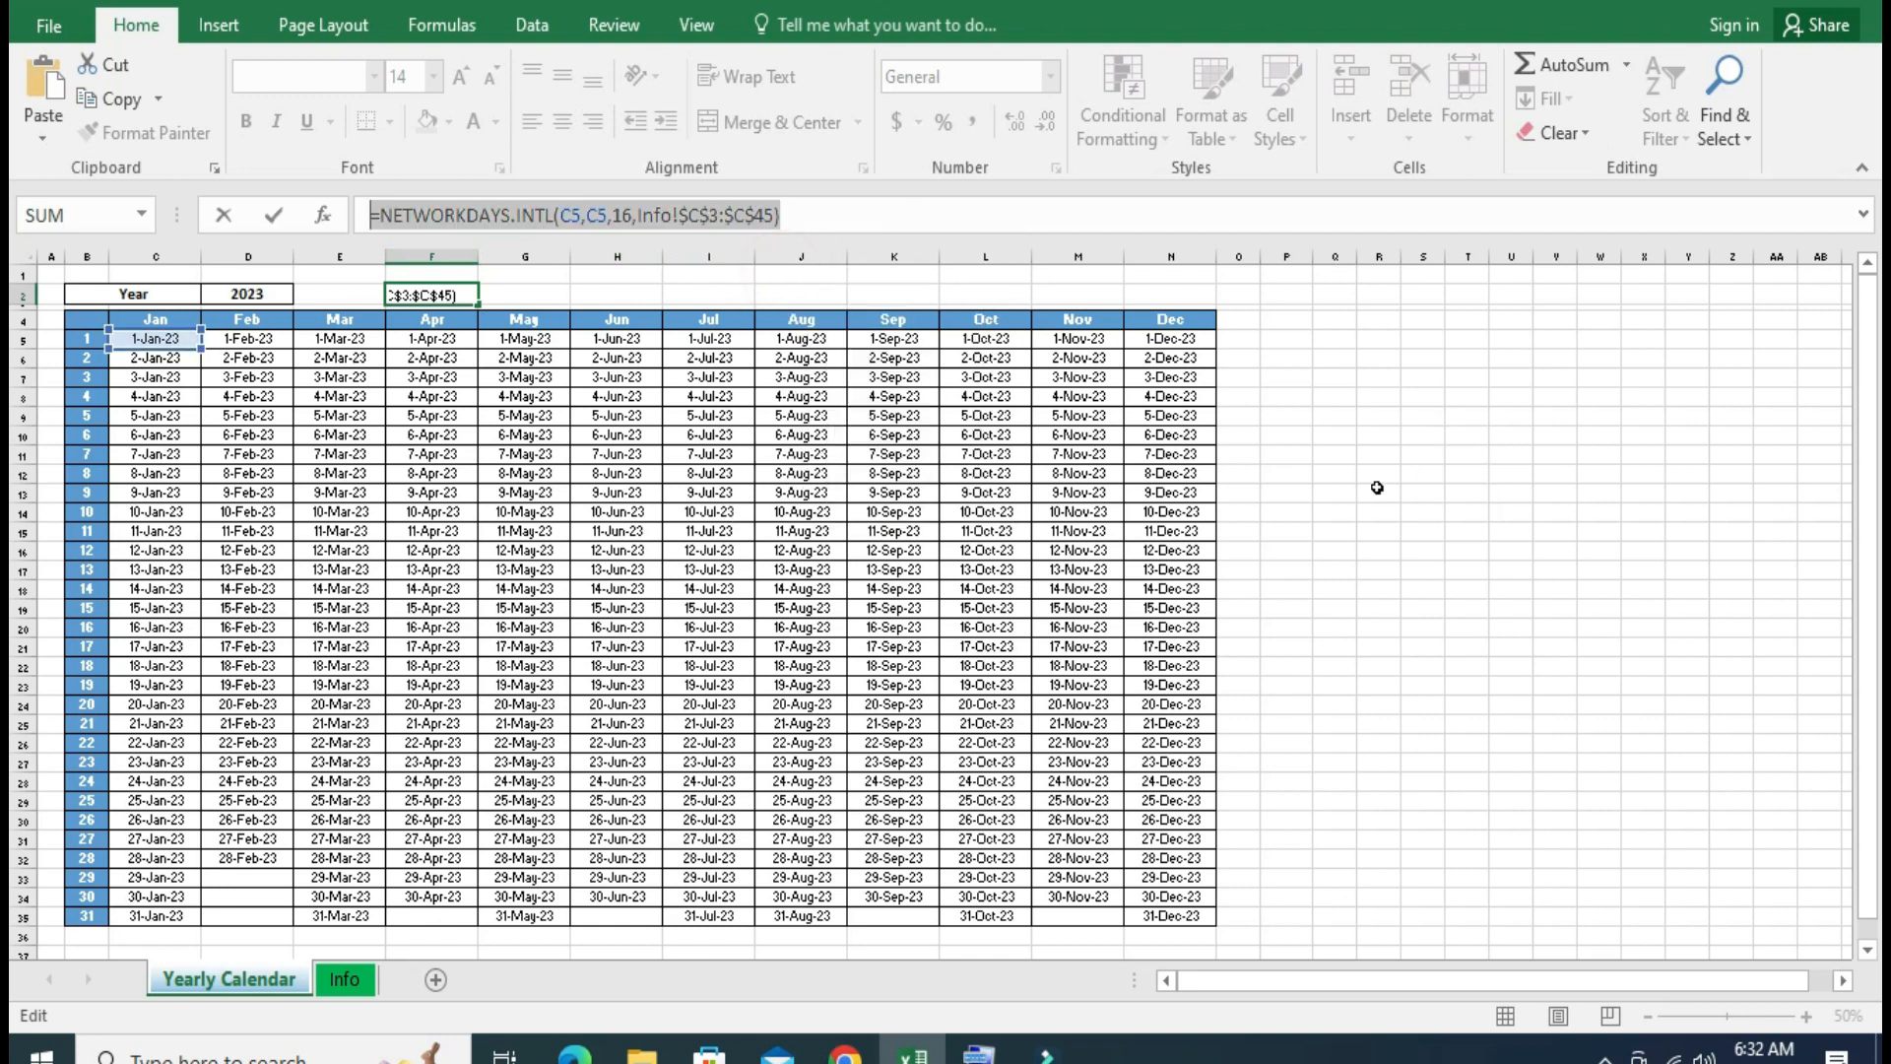
key(Escape)
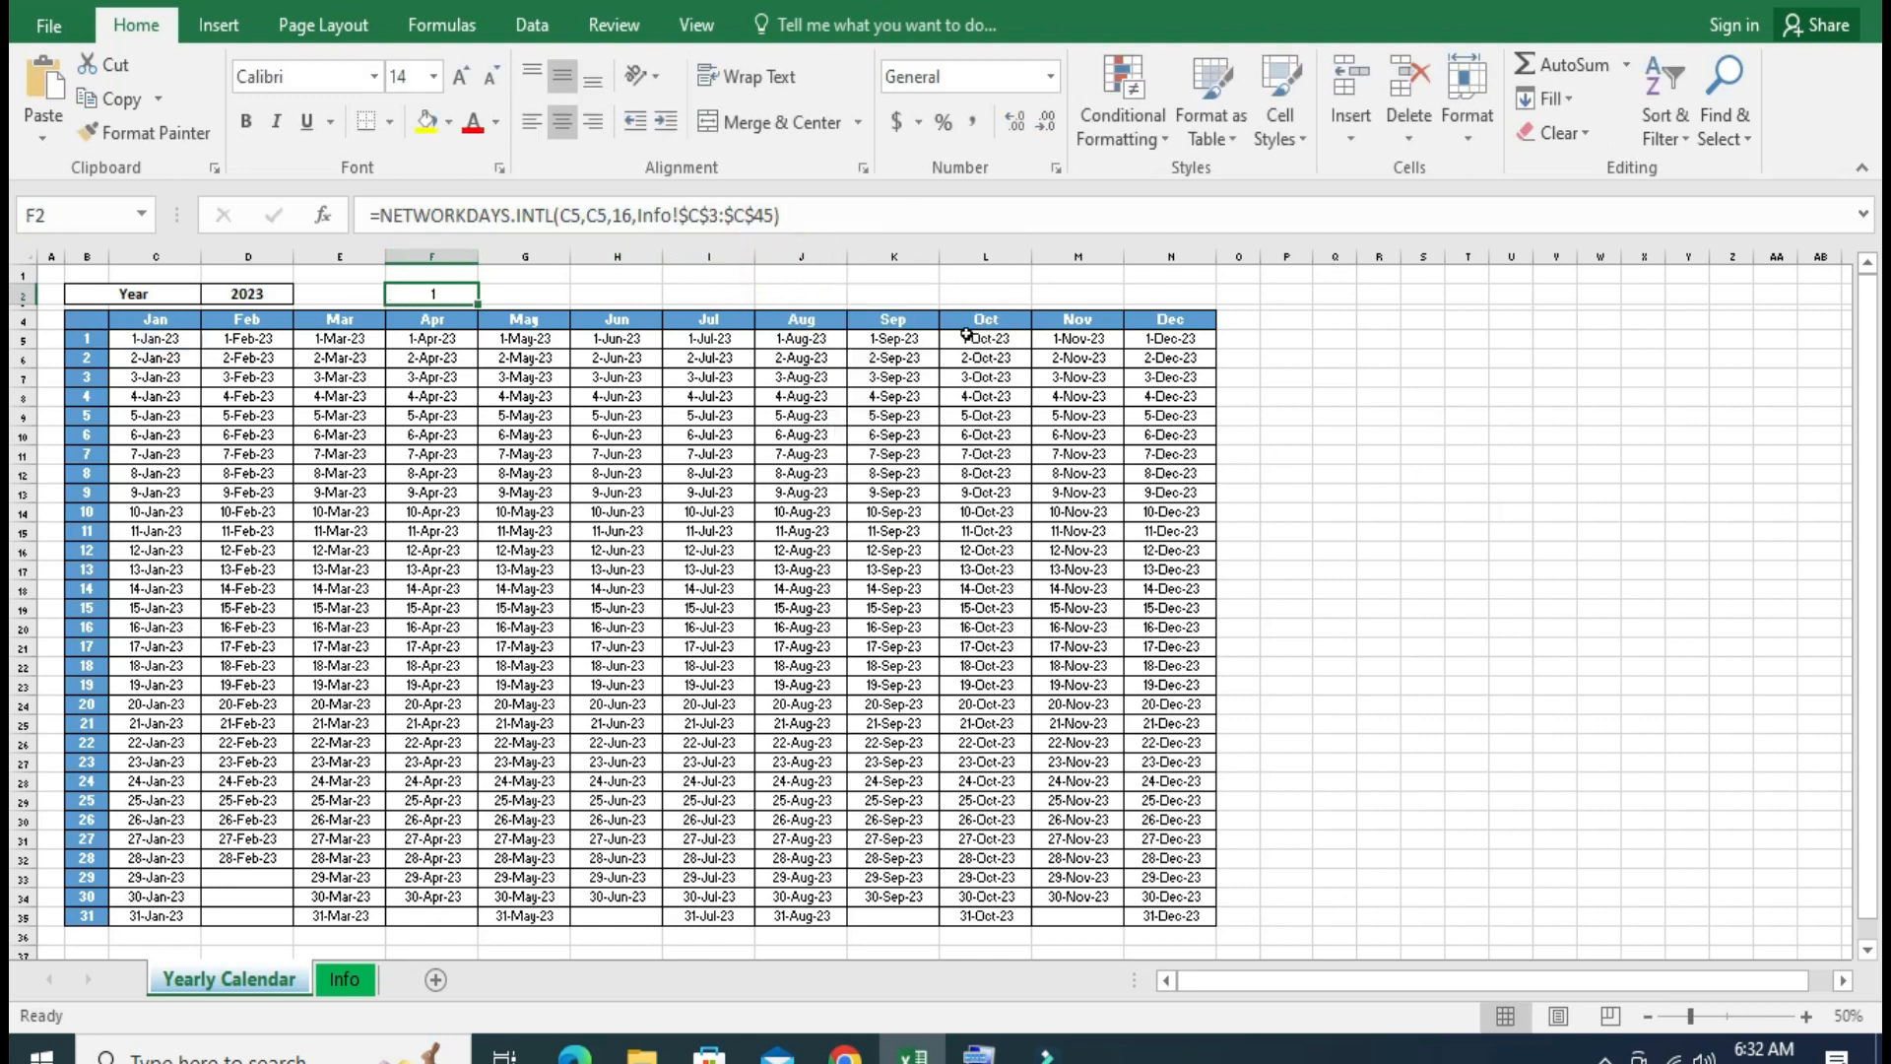
Create a formula-based conditional formatting rule for the whole date grid using =NETWORKDAYS.INTL(C5,C5,16,Info!$C$3:$C$45)=0.
click(153, 340)
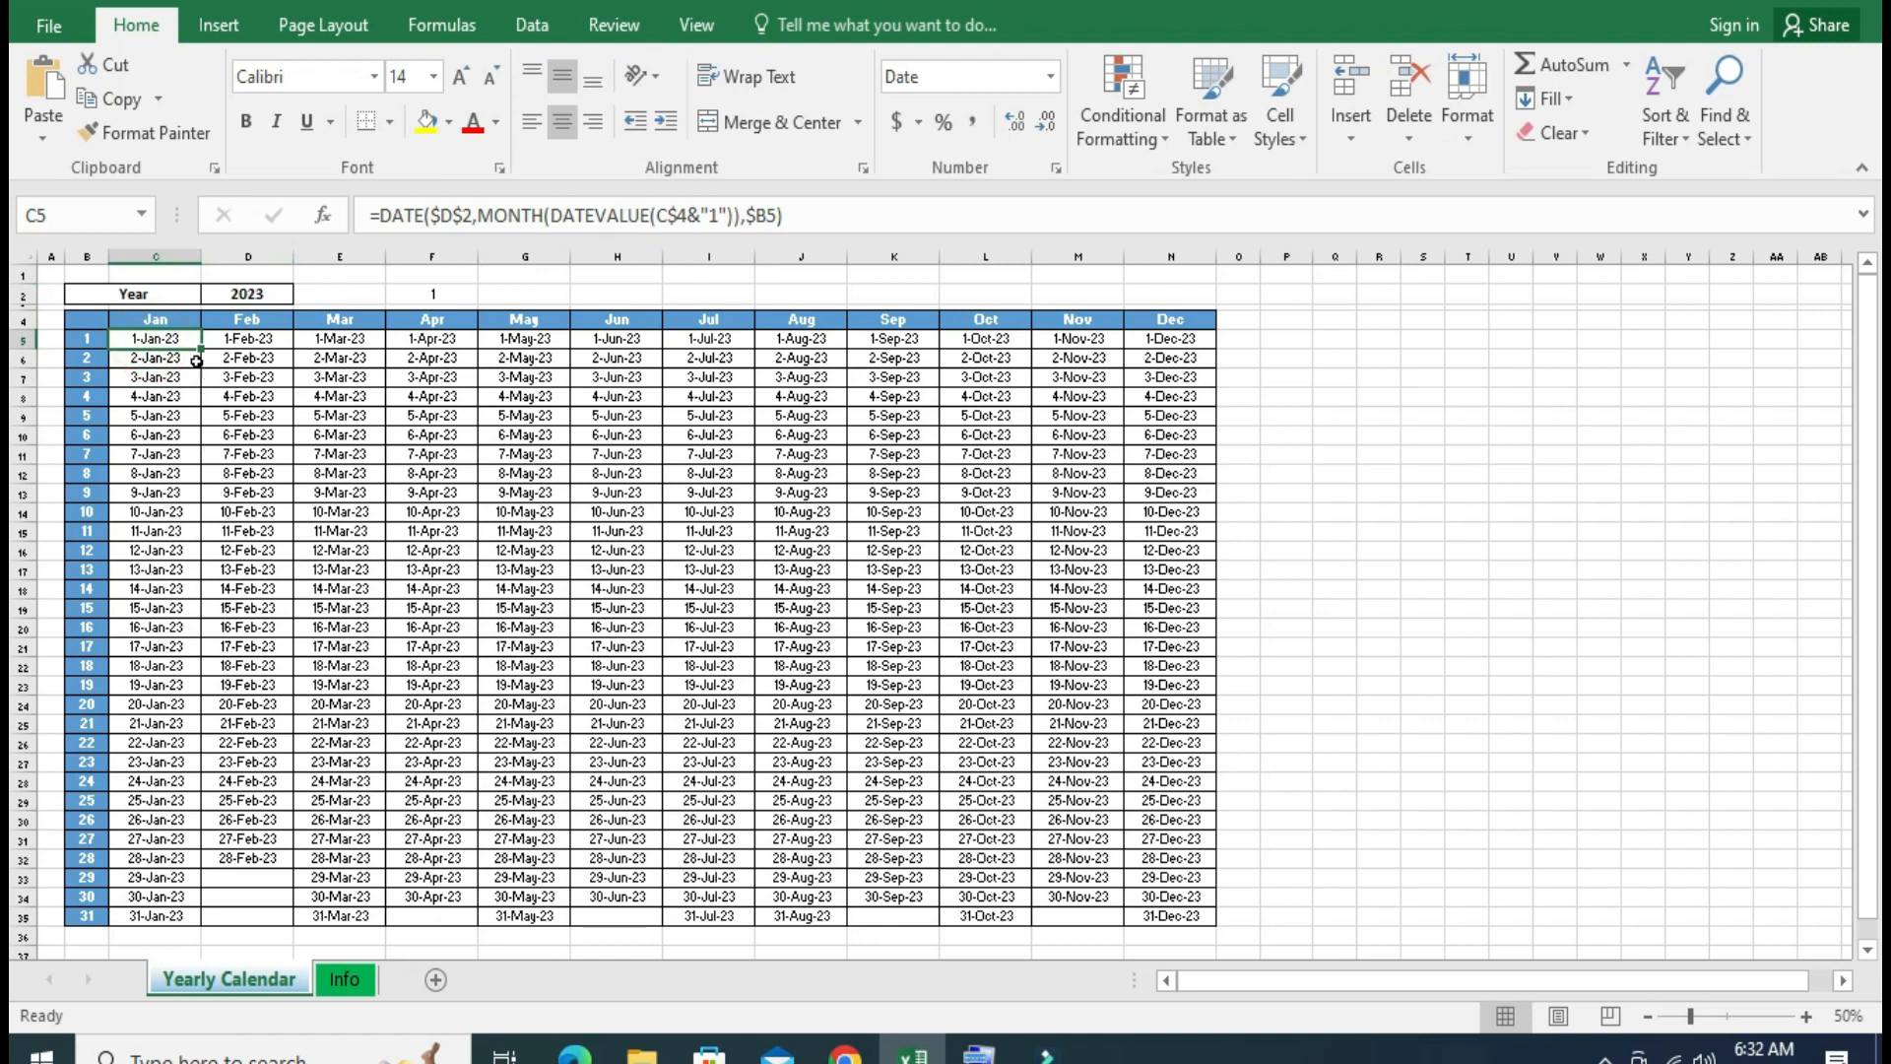
drag(165, 347, 1192, 918)
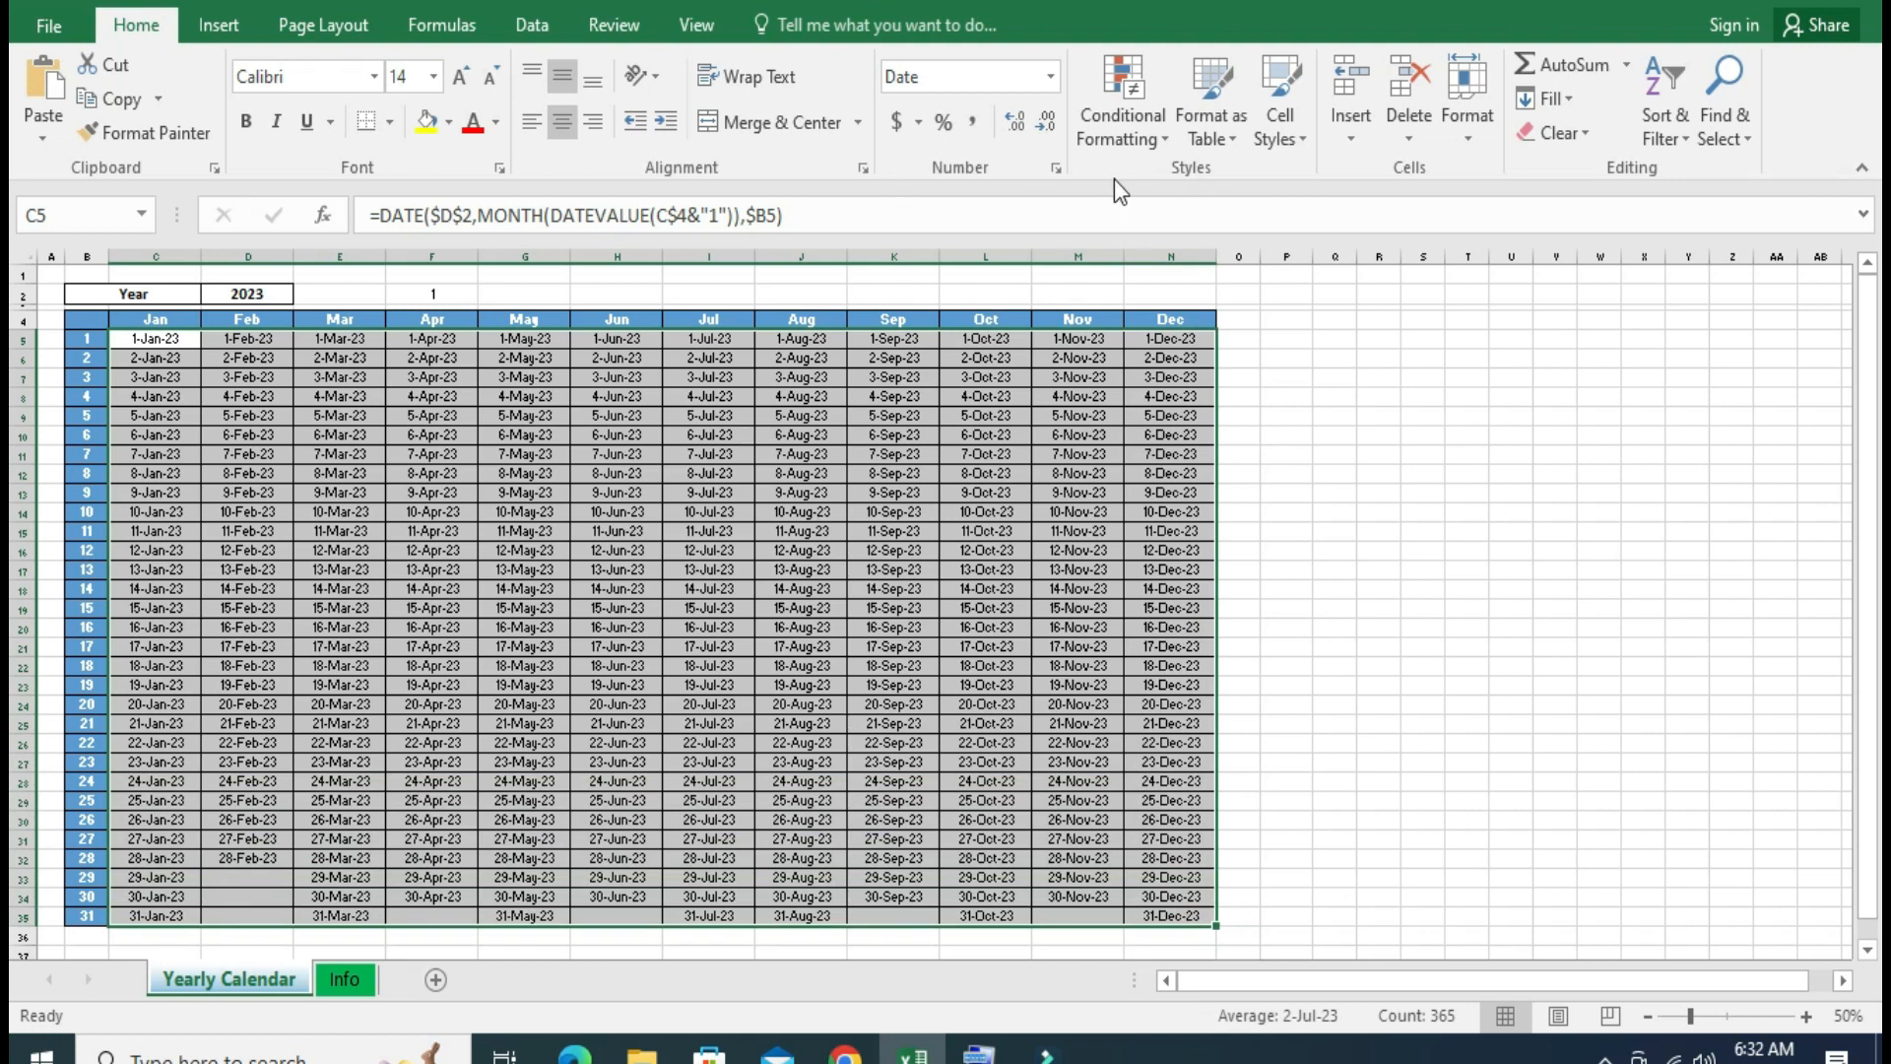
click(1120, 128)
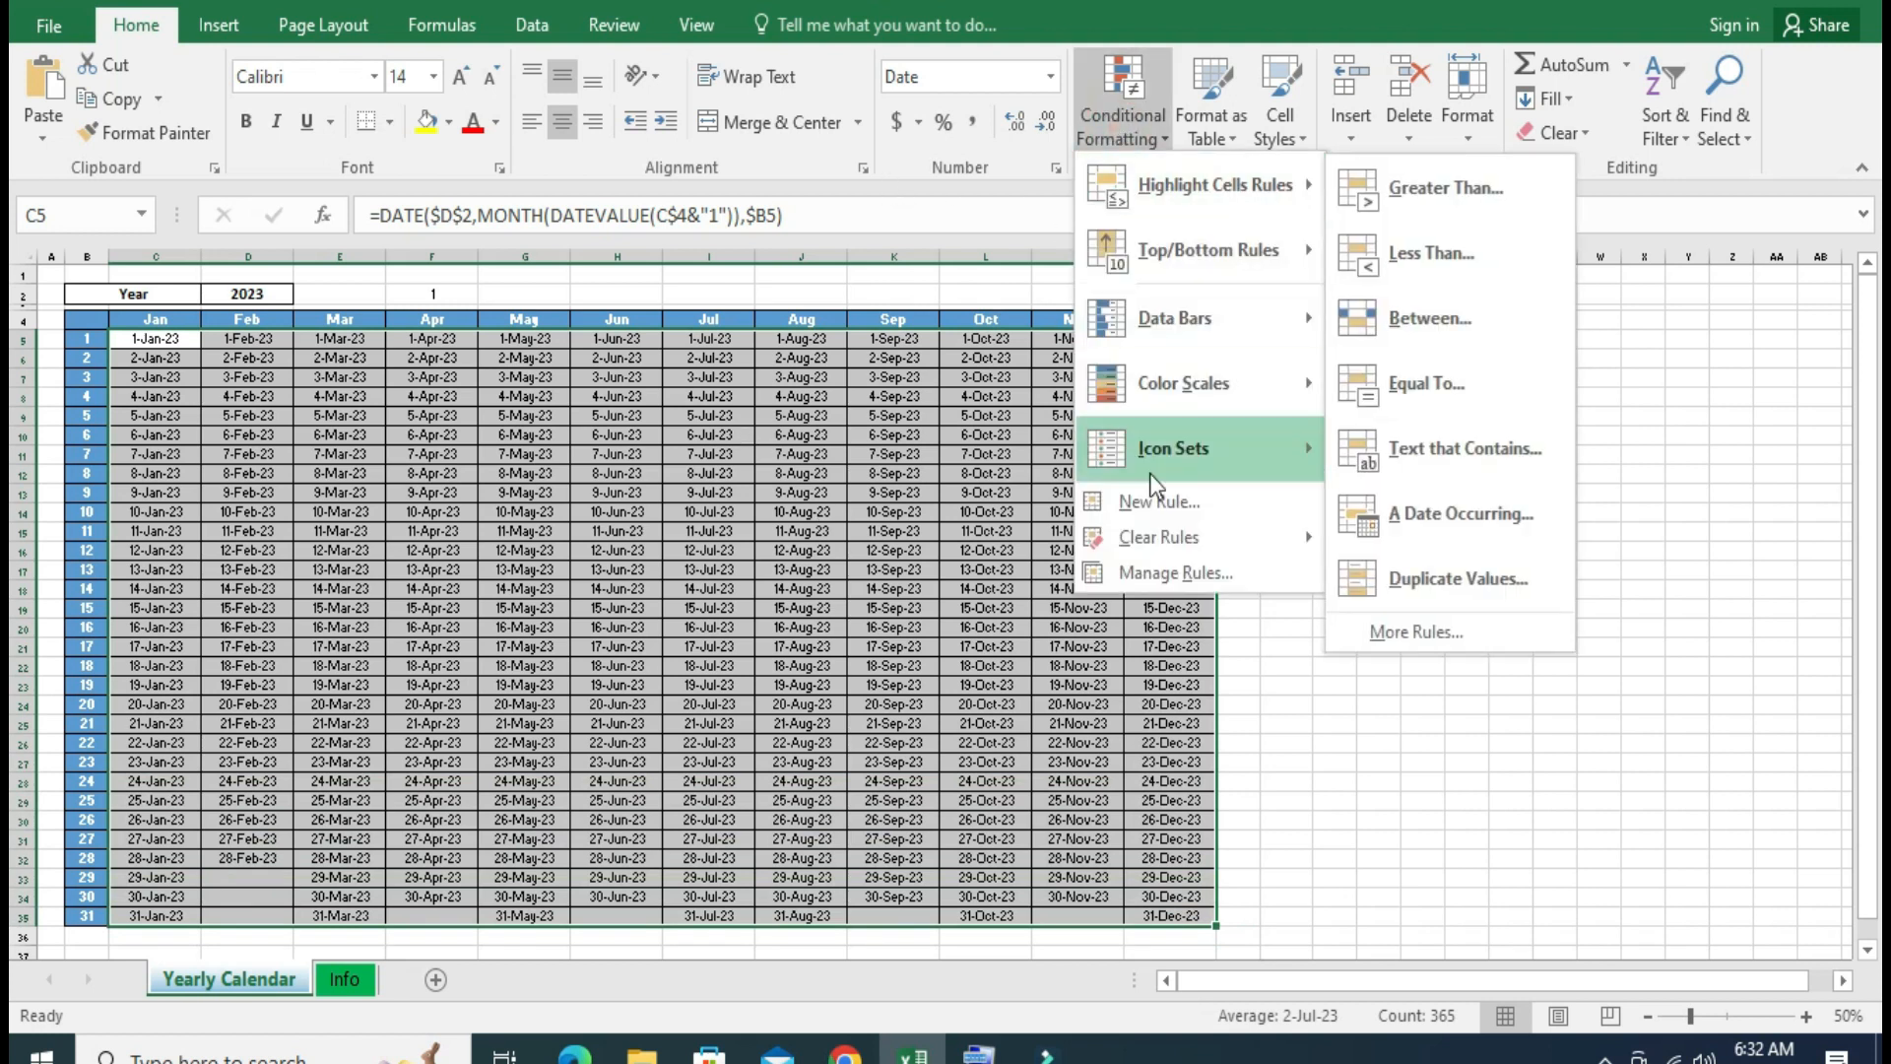
click(1158, 502)
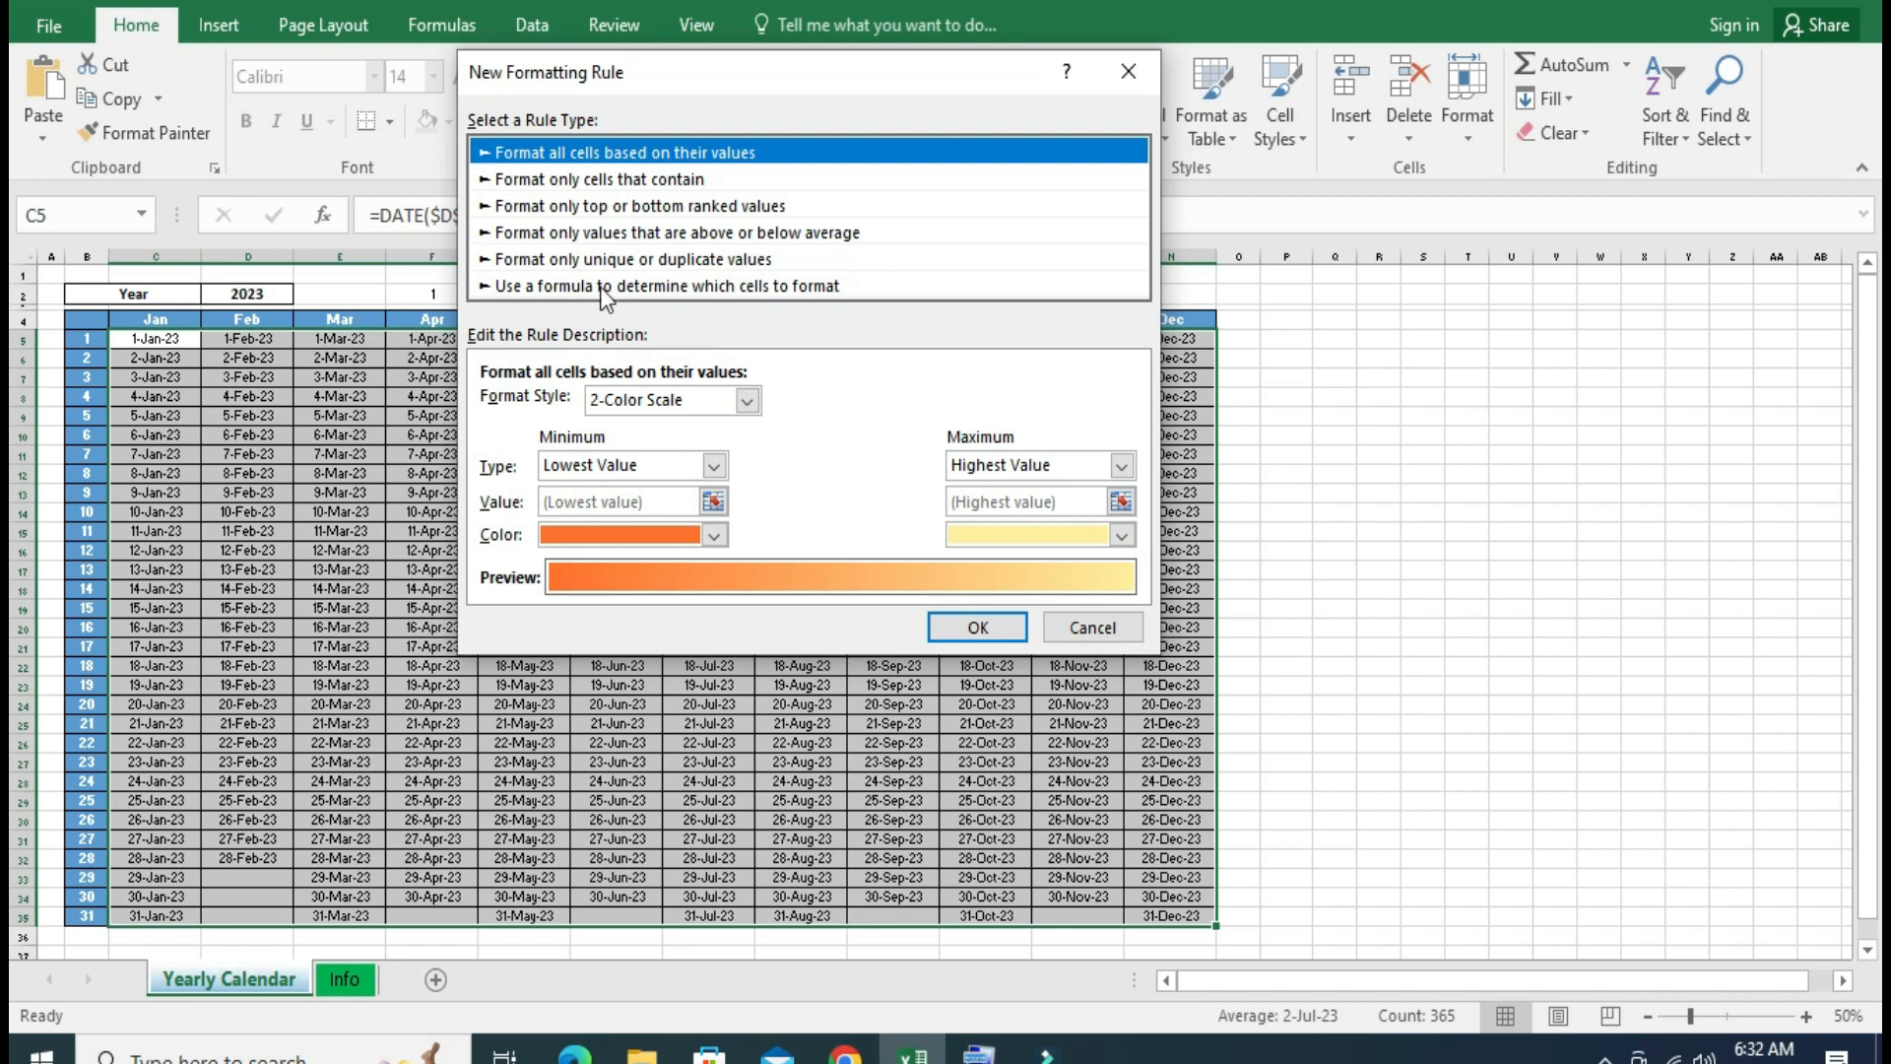
click(629, 283)
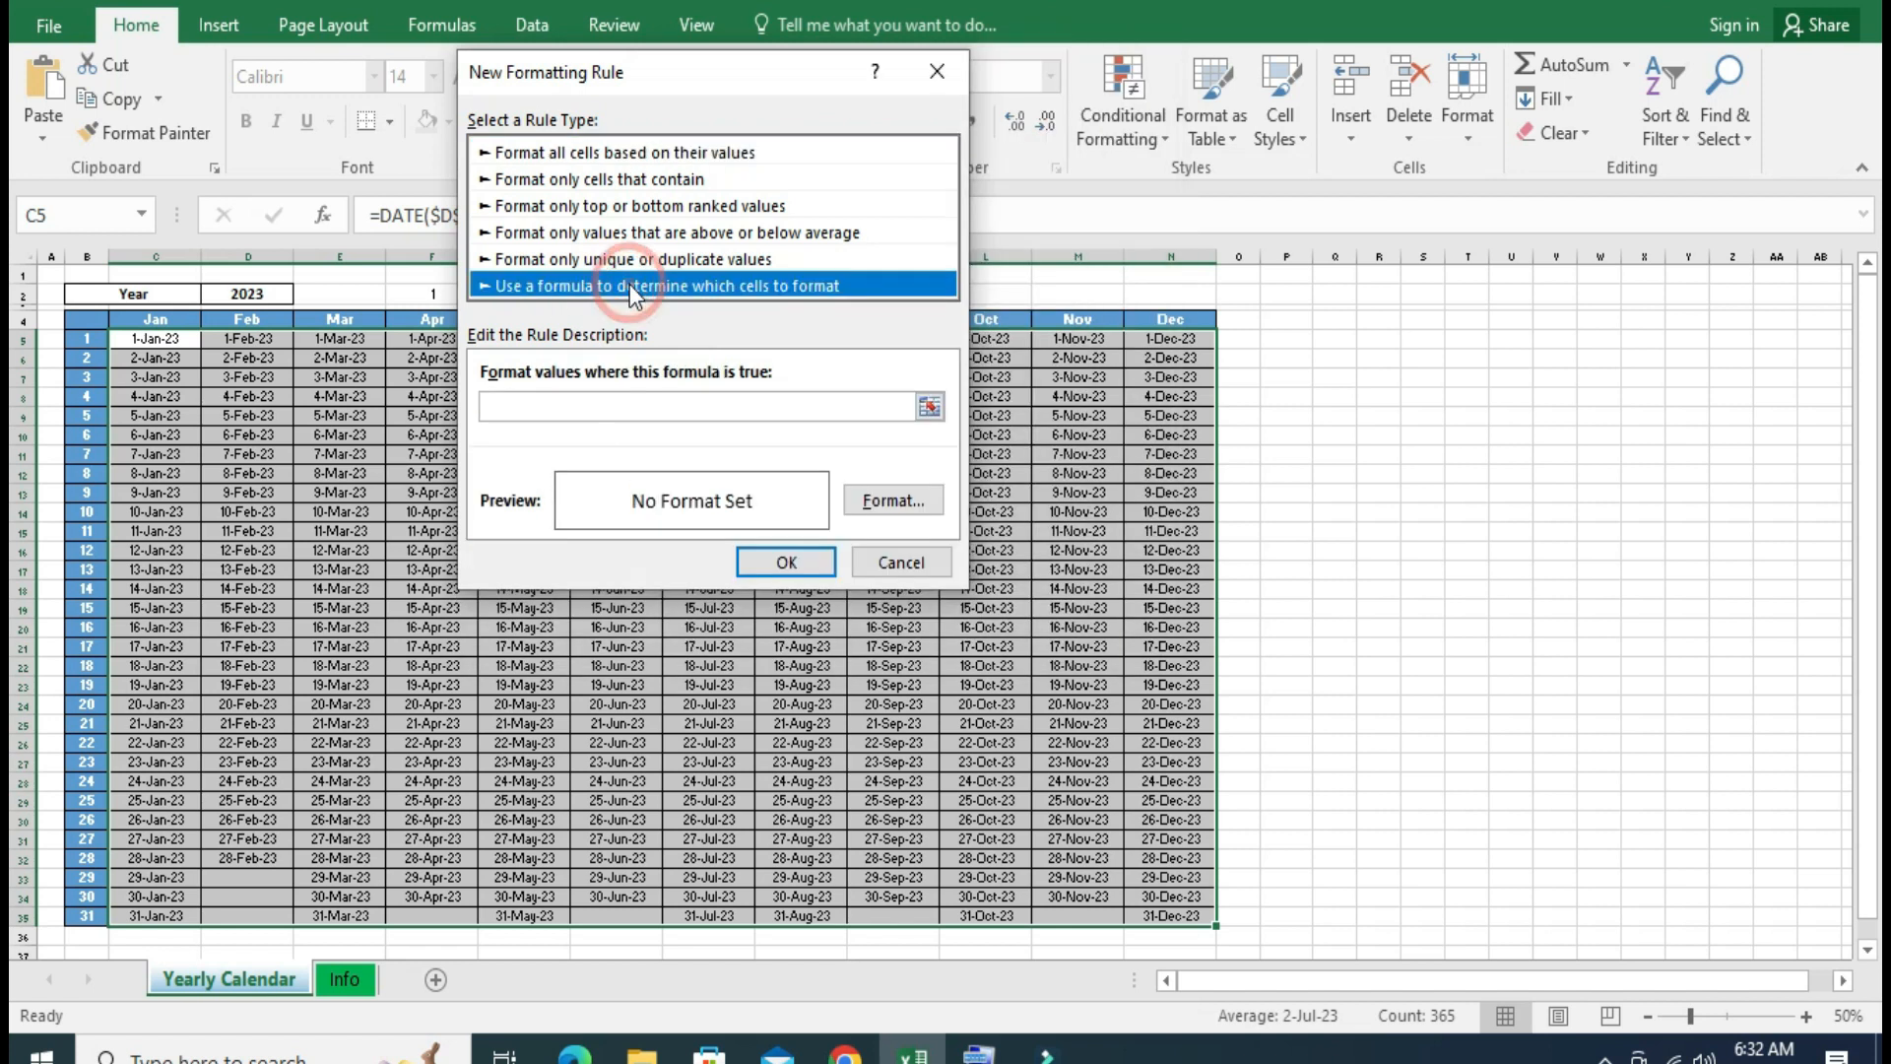
click(623, 410)
key(ctrl+v)
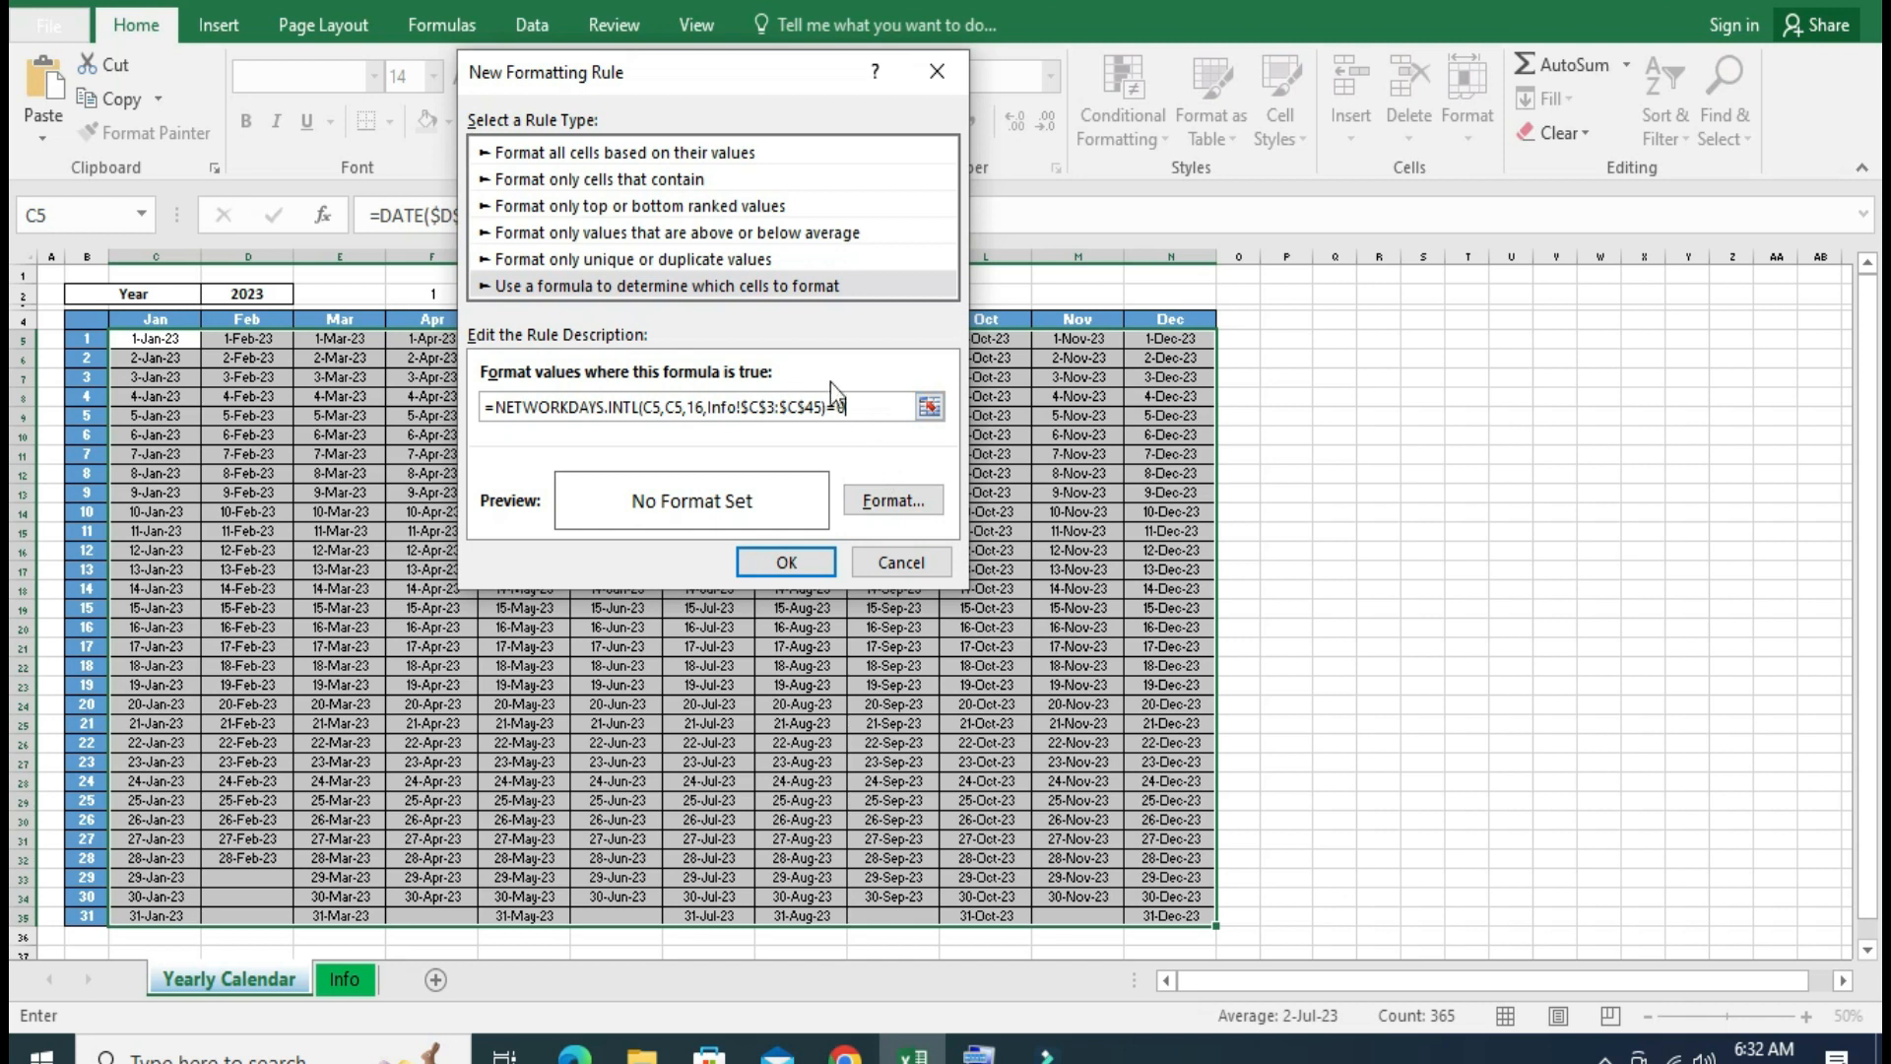
Give the formatting rule a grey background fill and apply it to the calendar dates.
click(893, 502)
click(731, 29)
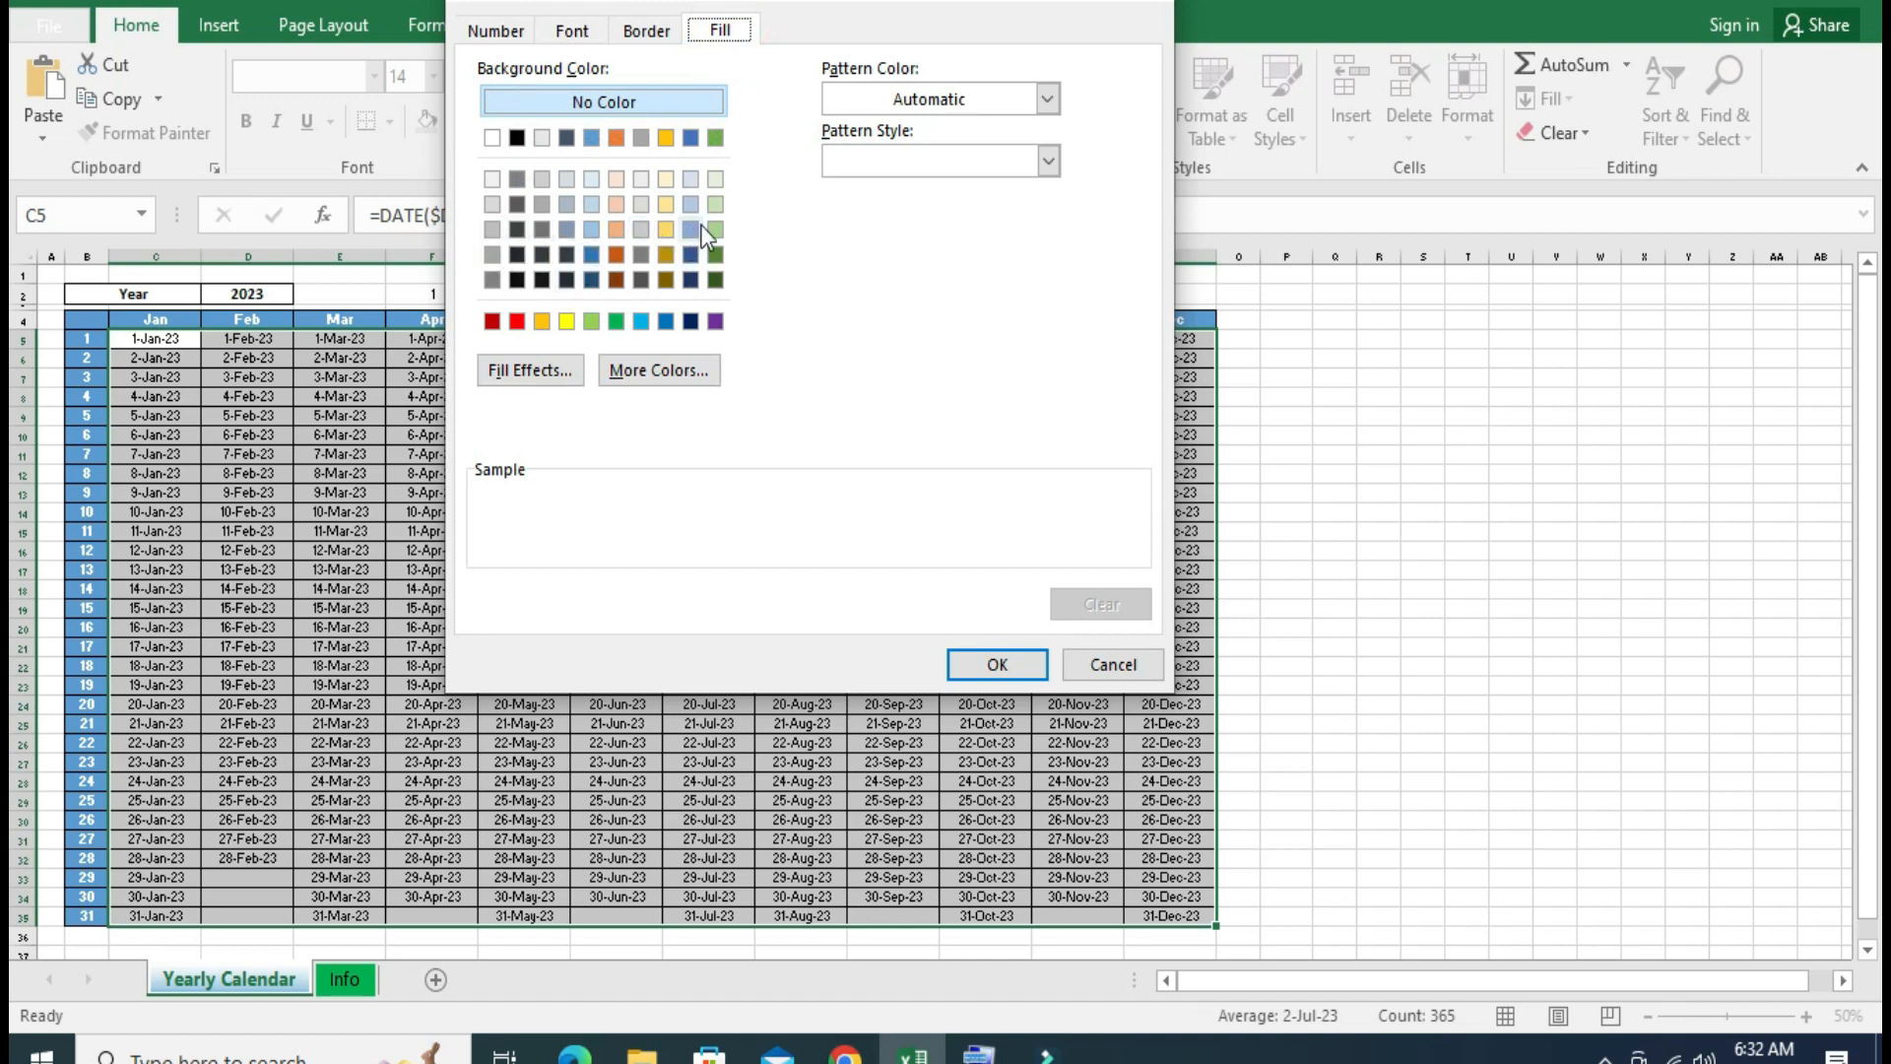
click(495, 226)
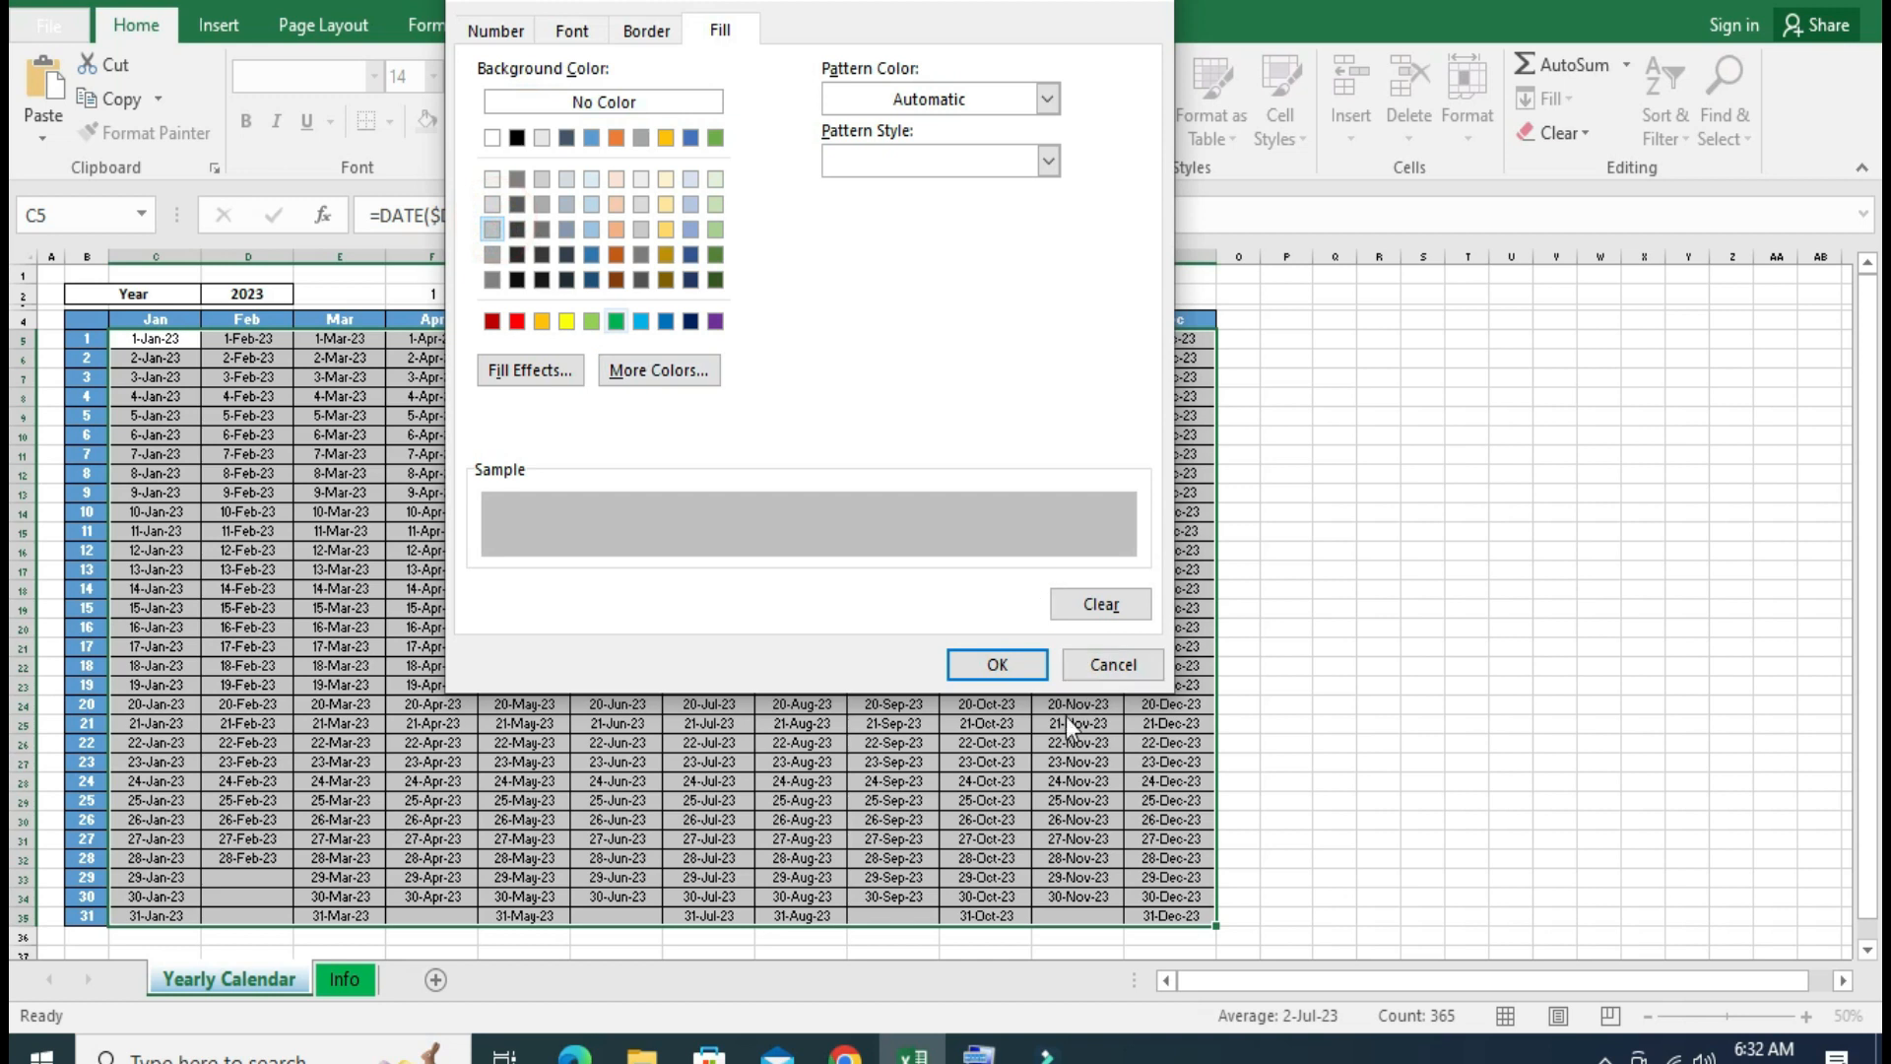
click(996, 665)
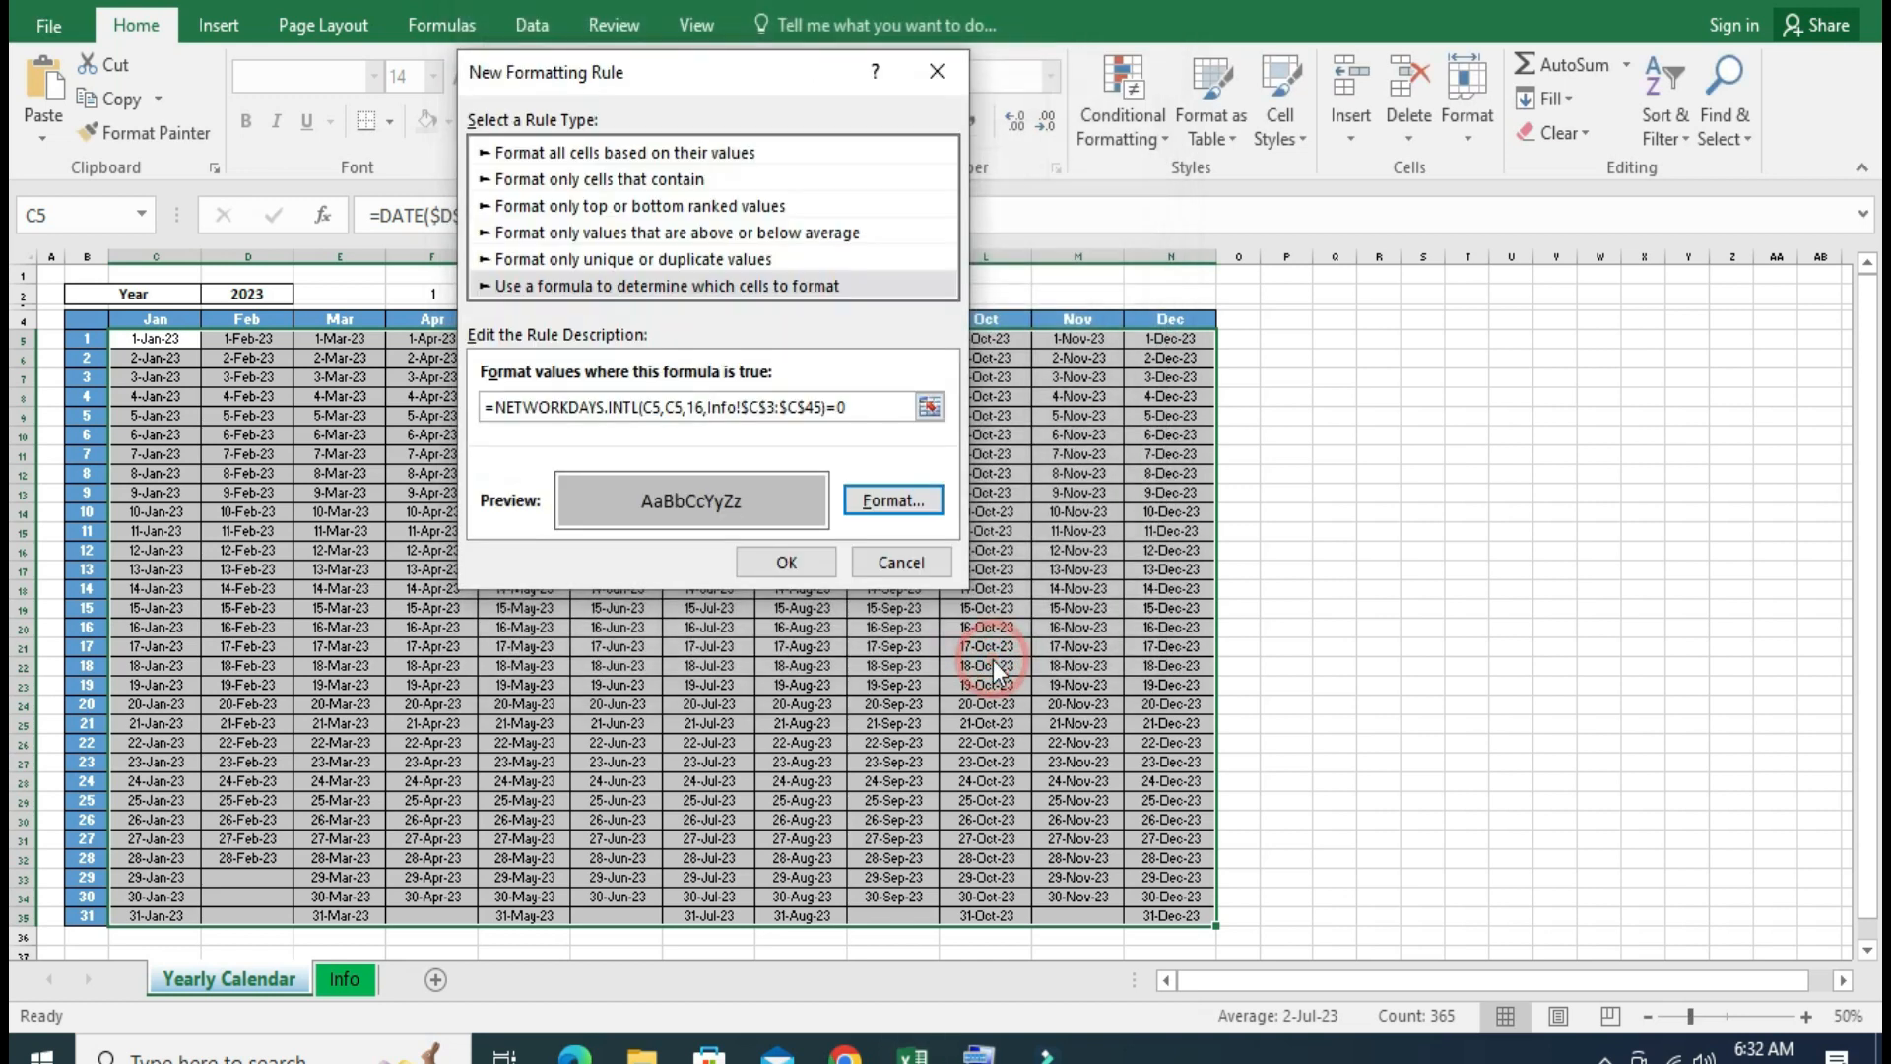
click(800, 566)
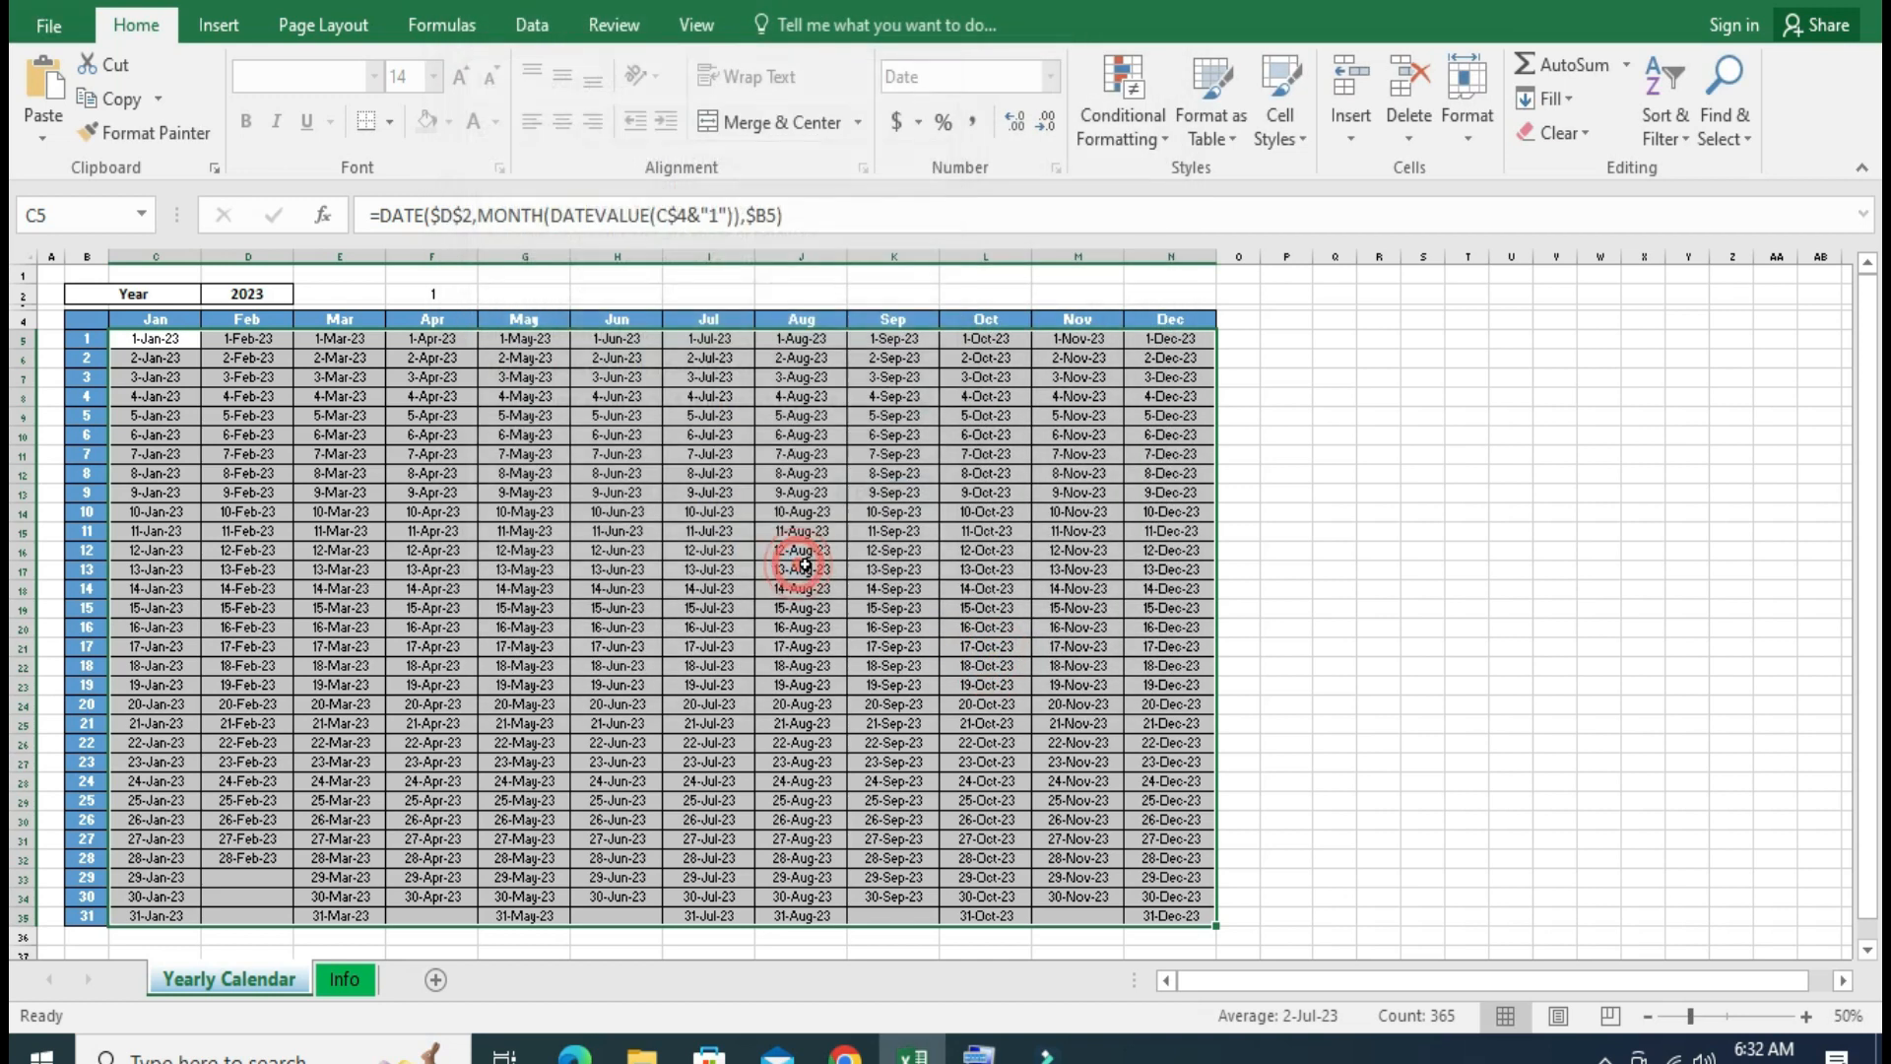
click(1378, 685)
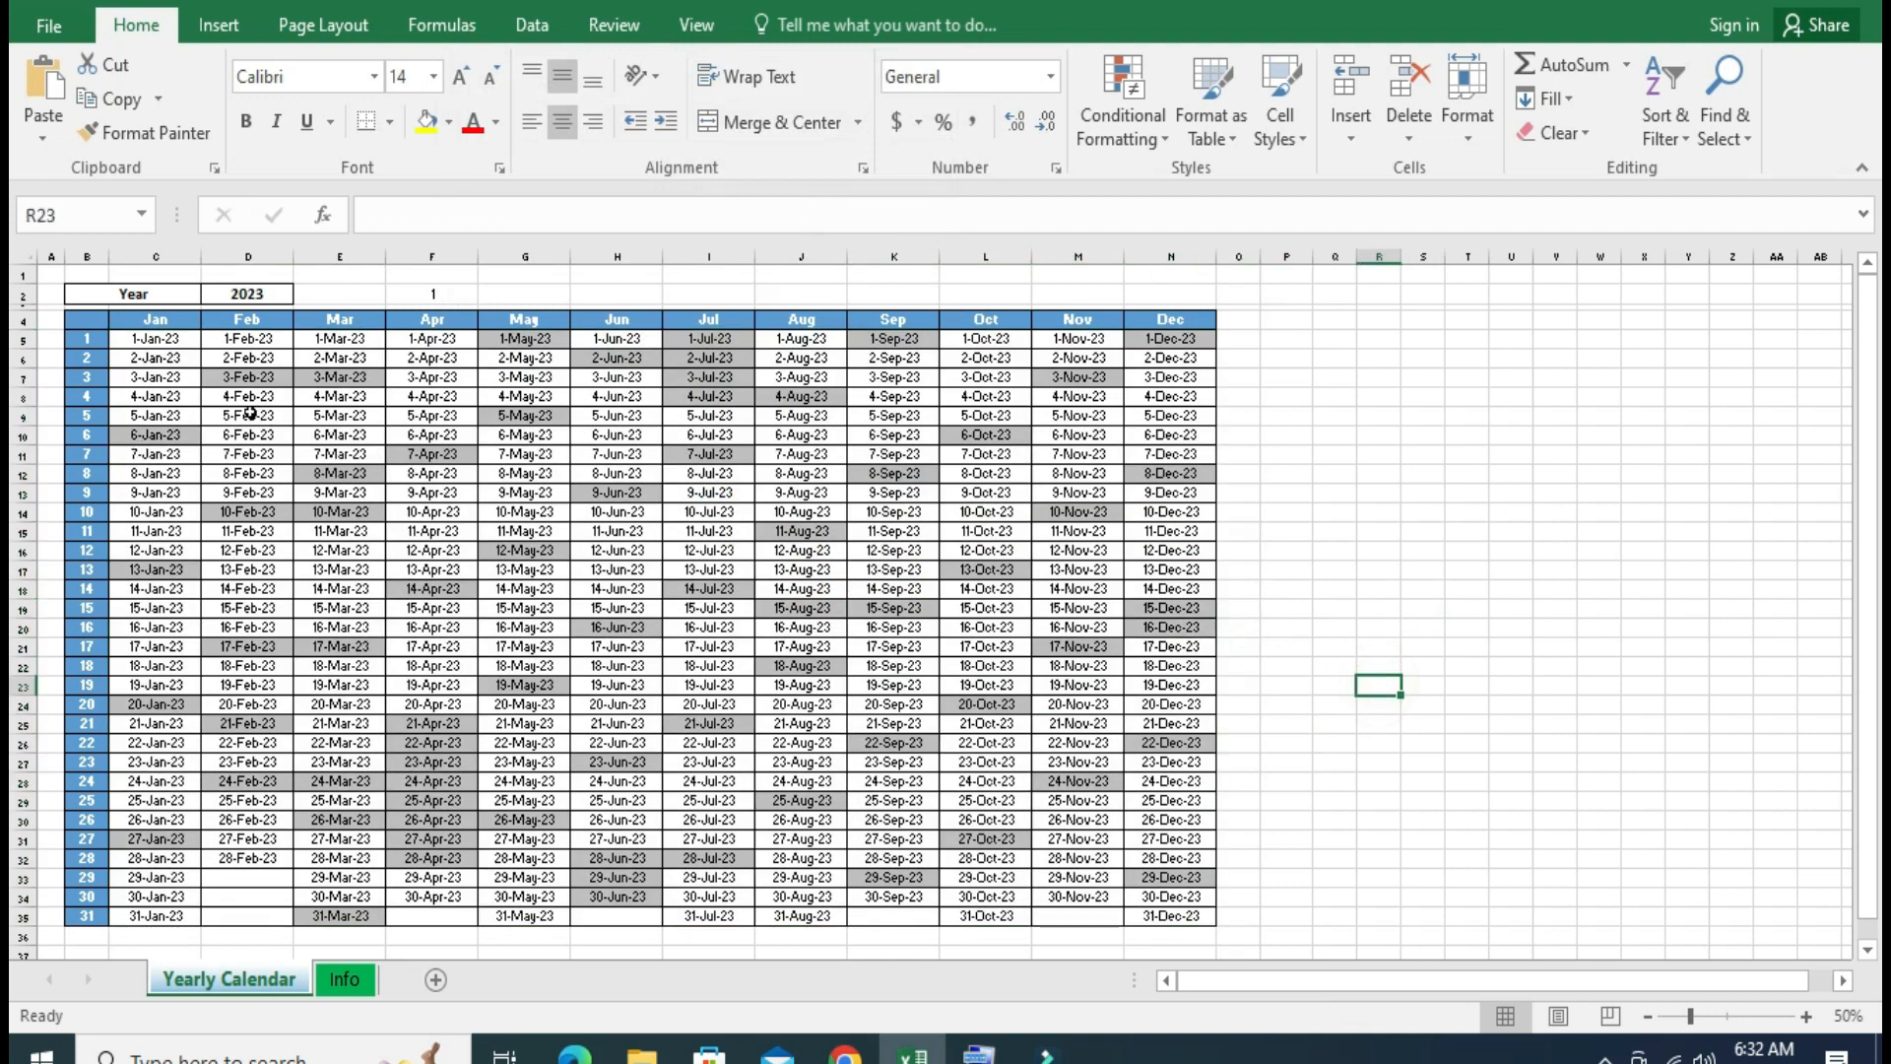
click(159, 435)
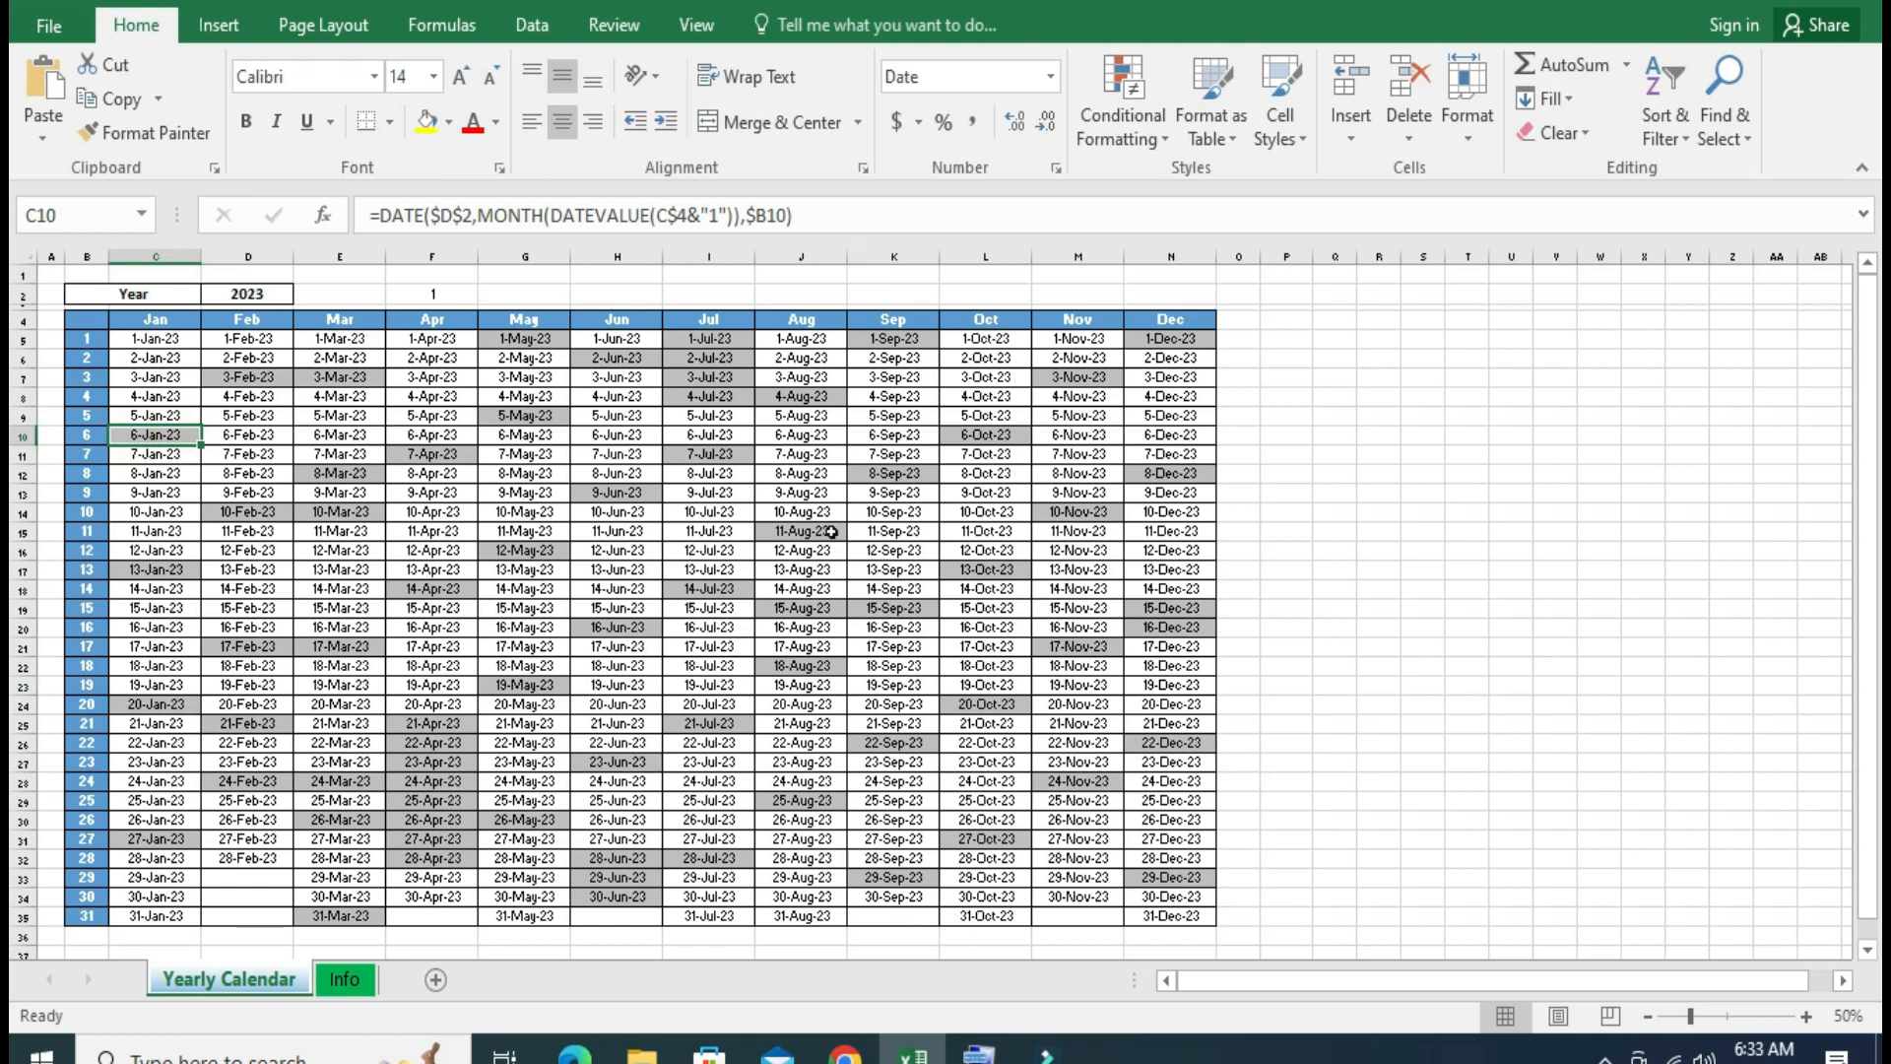
click(1354, 575)
key(Down)
key(Down)
key(Down)
key(Down)
key(Down)
click(1380, 662)
click(1428, 570)
Examine the 2024 holiday dates listed on the Info sheet.
click(337, 979)
scroll(477, 684, down, 3)
scroll(466, 767, down, 2)
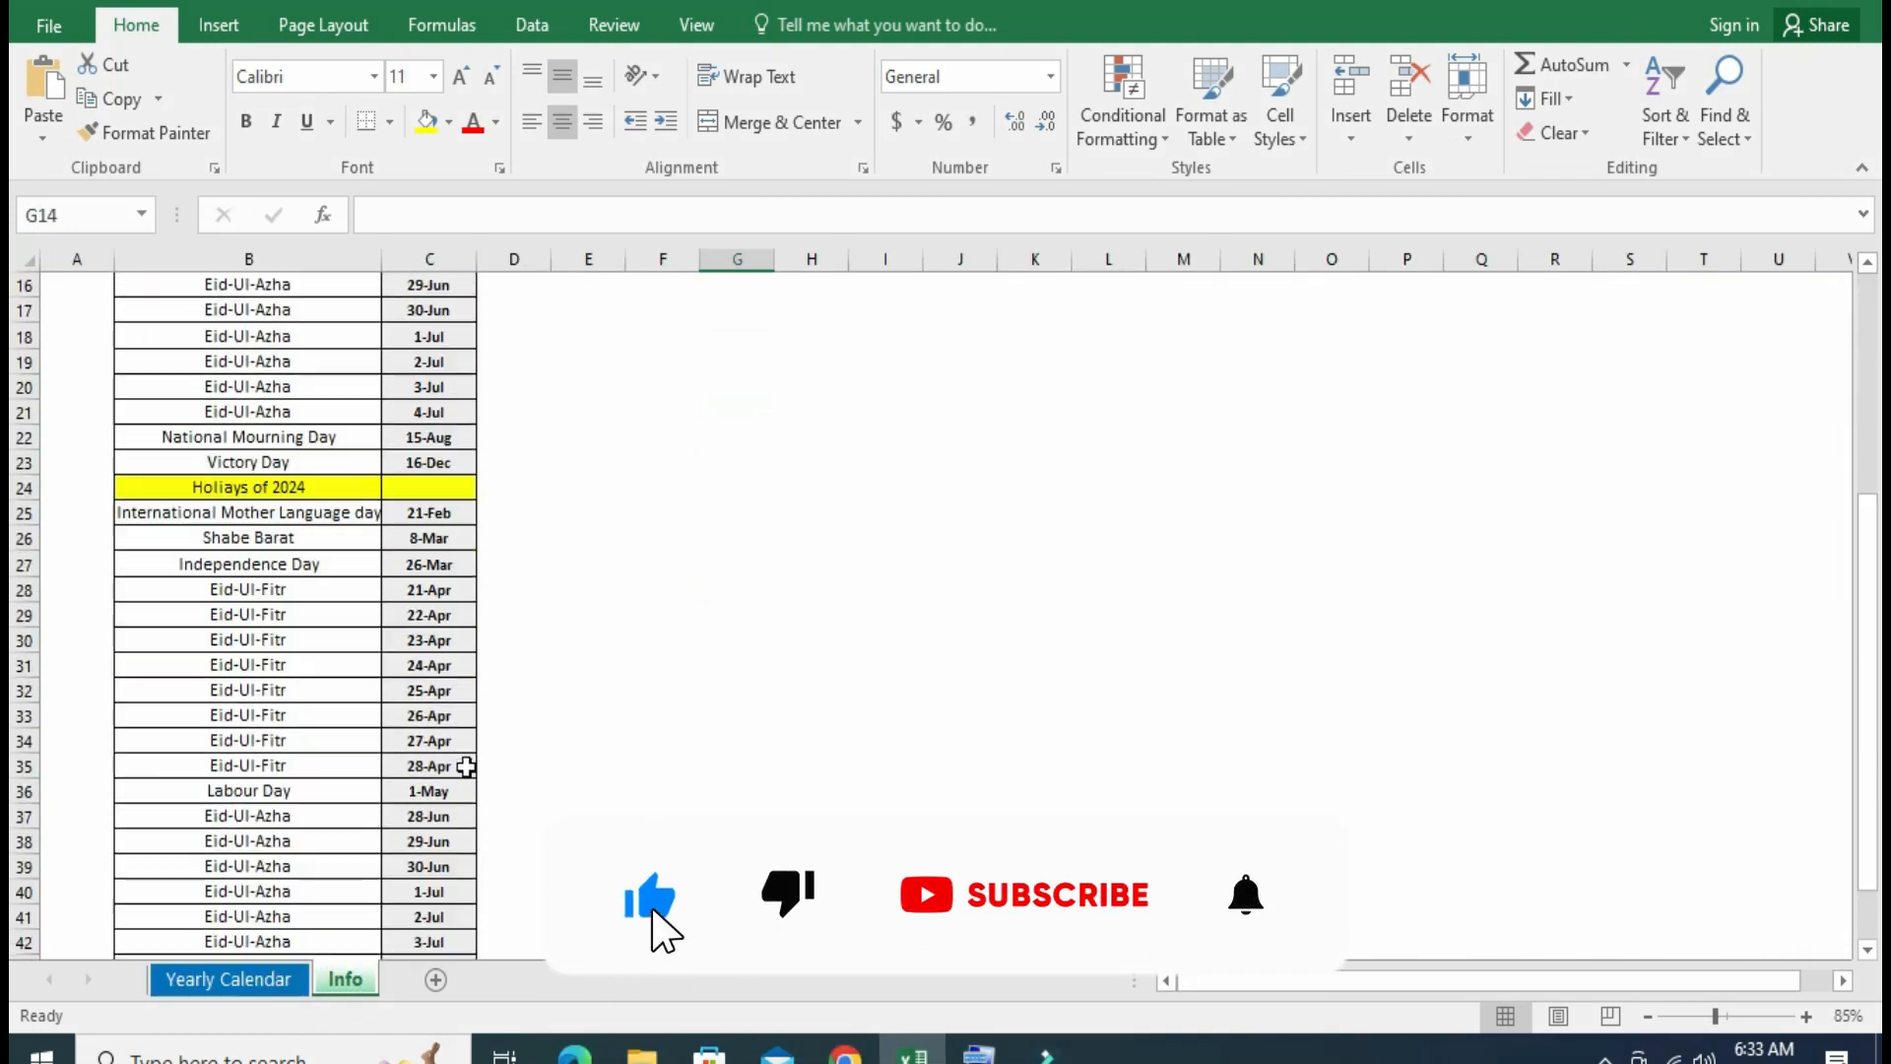
drag(428, 512, 433, 865)
click(667, 690)
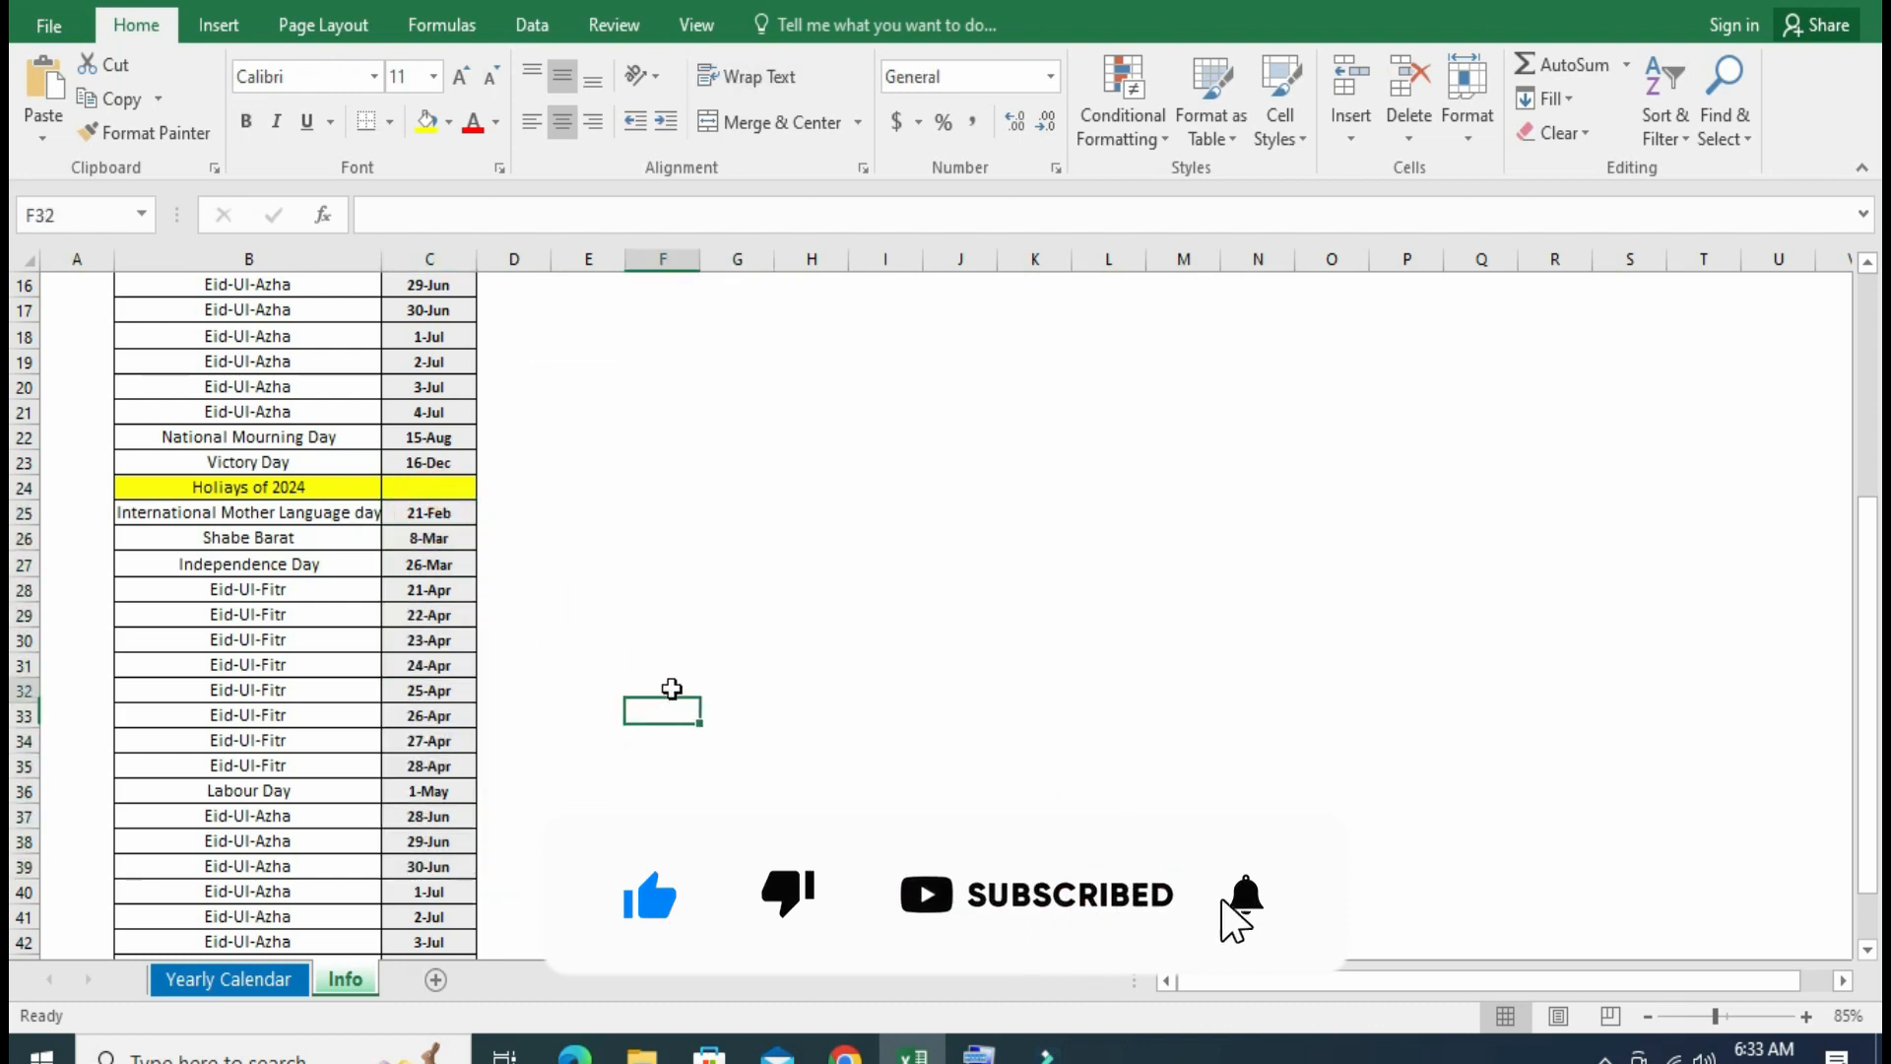
click(434, 689)
scroll(433, 729, up, 1)
scroll(433, 750, up, 1)
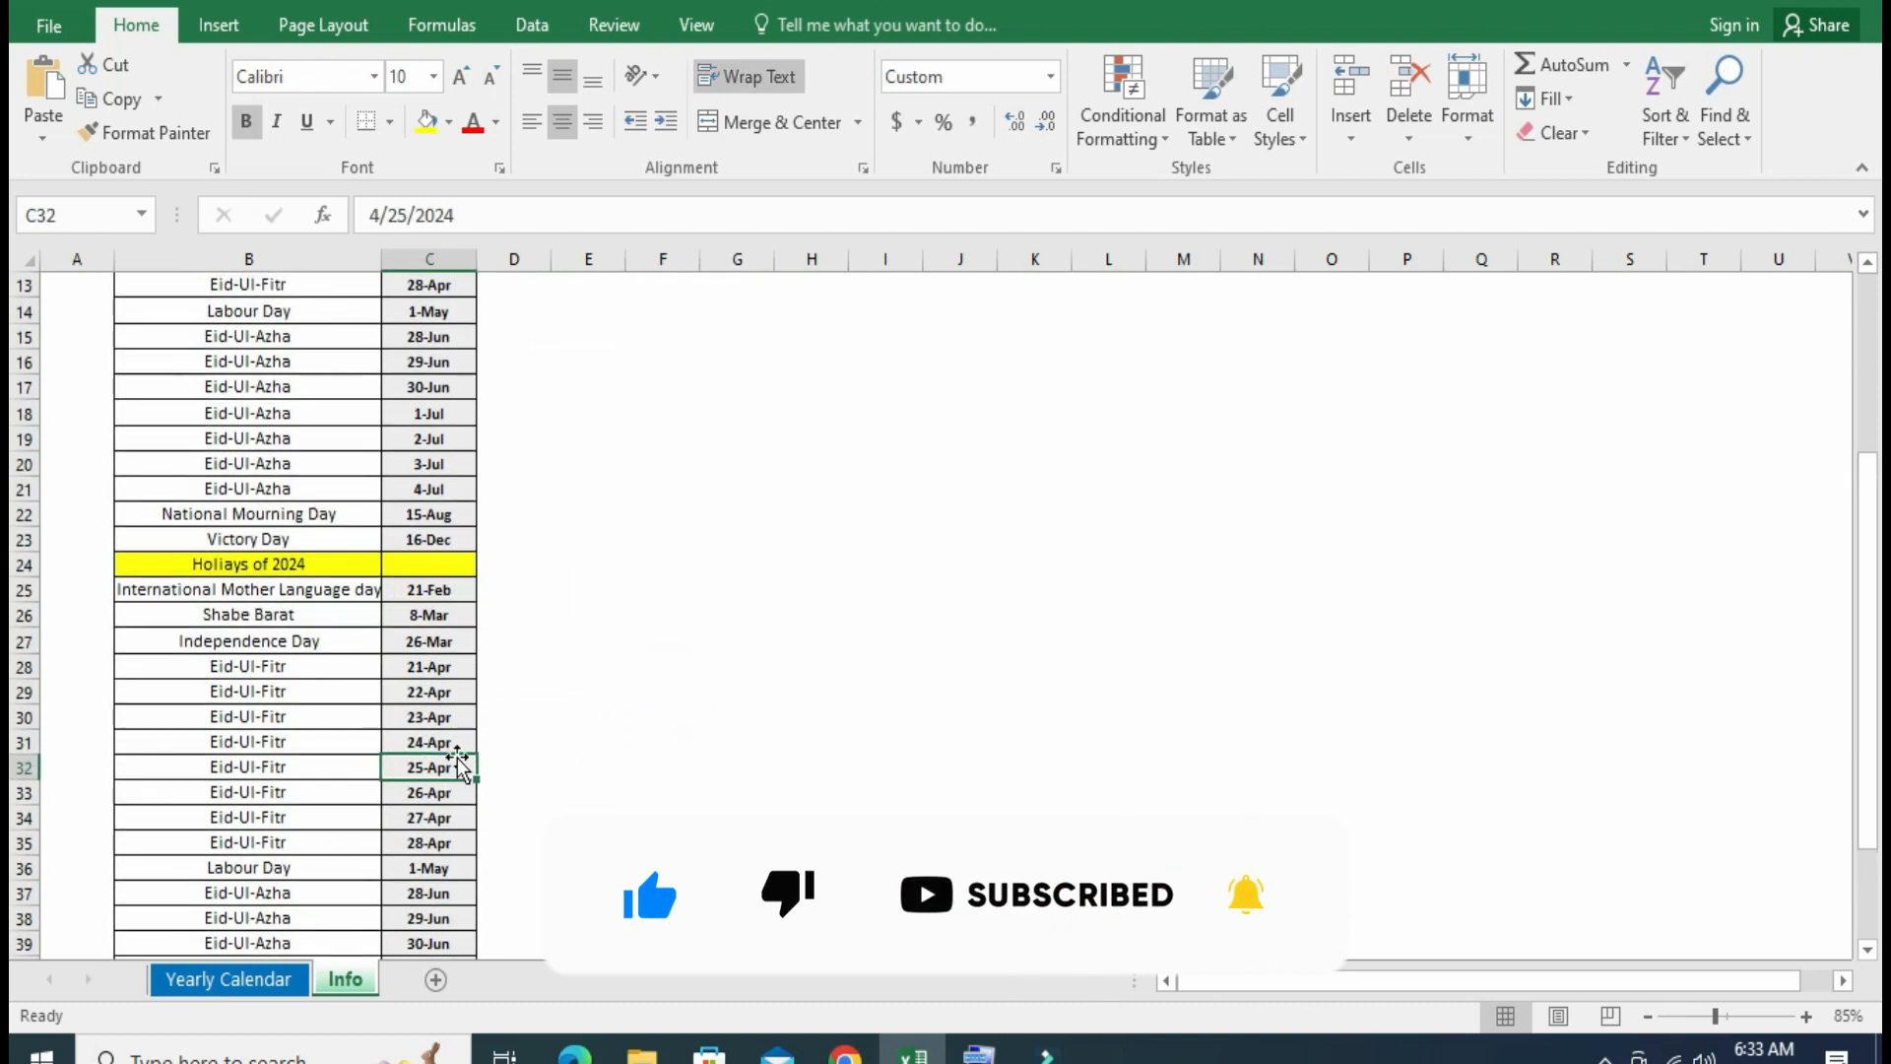
Set the calendar year in D2 of the Yearly Calendar sheet to 2024.
click(233, 979)
click(268, 294)
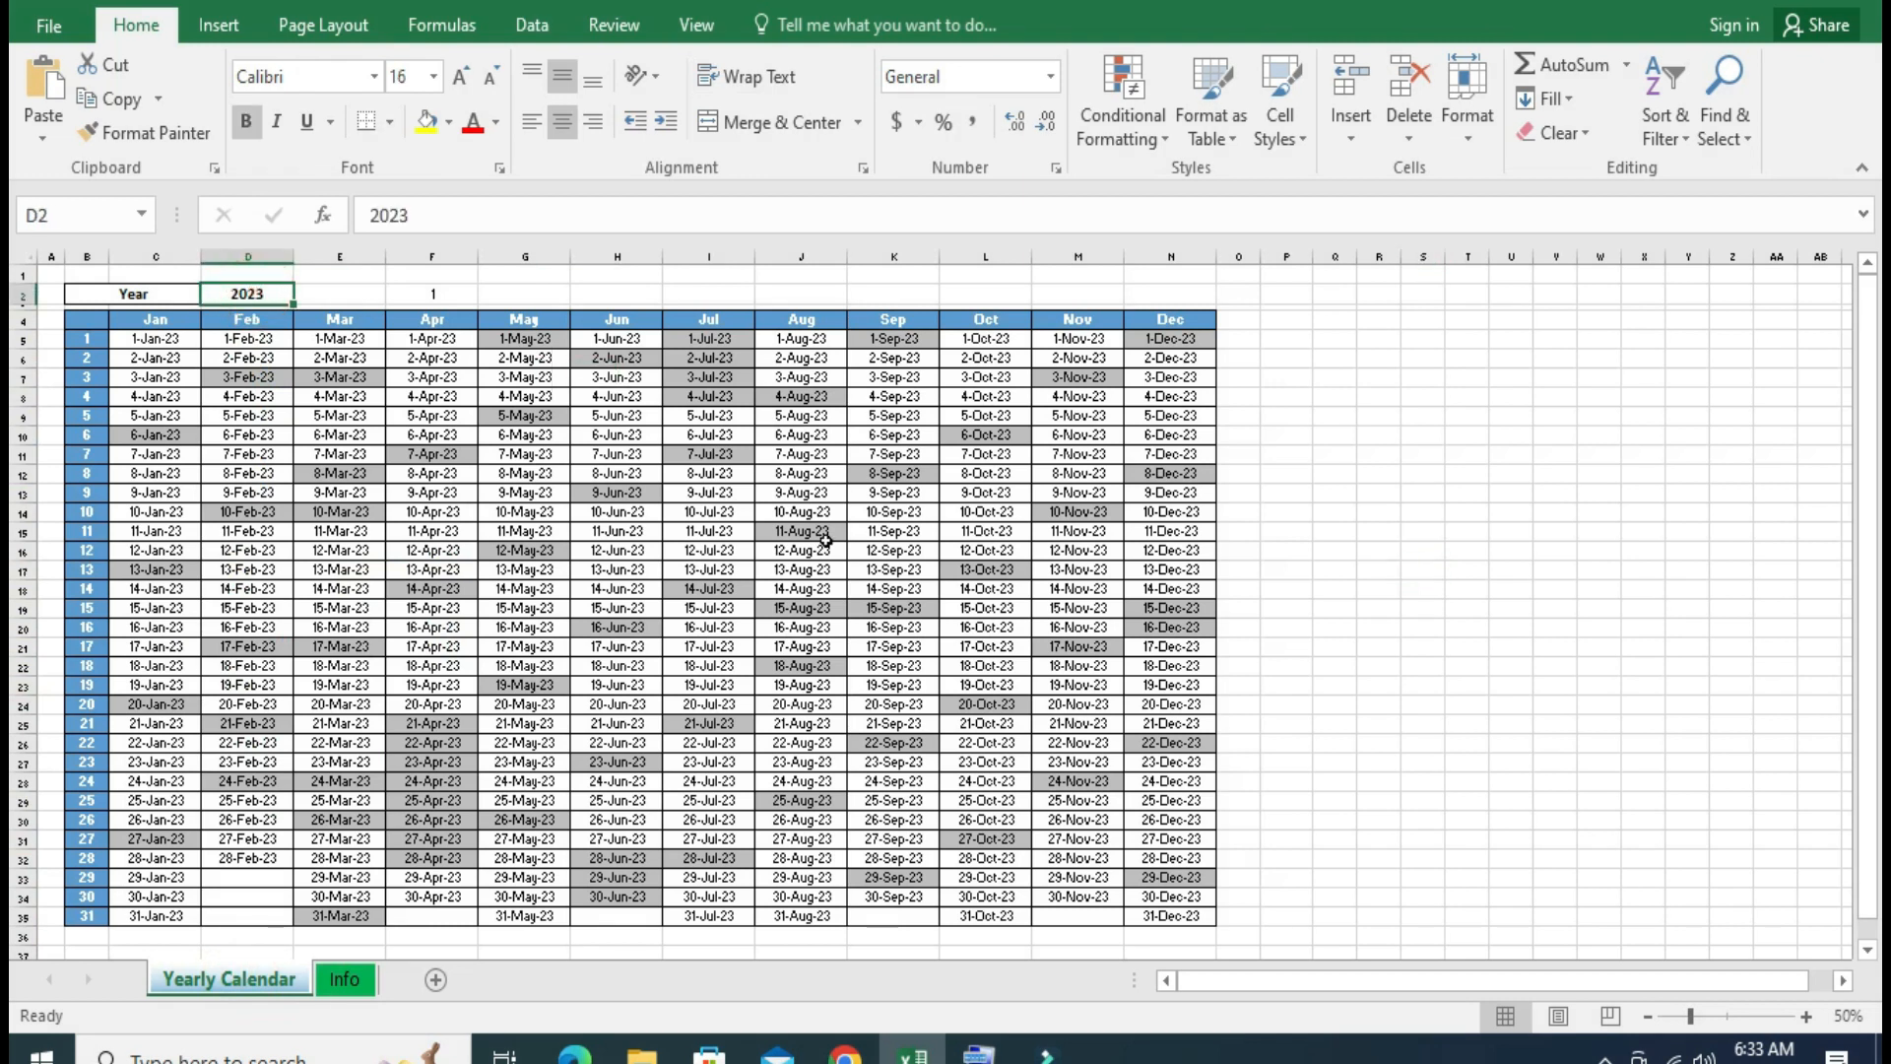
text(2024)
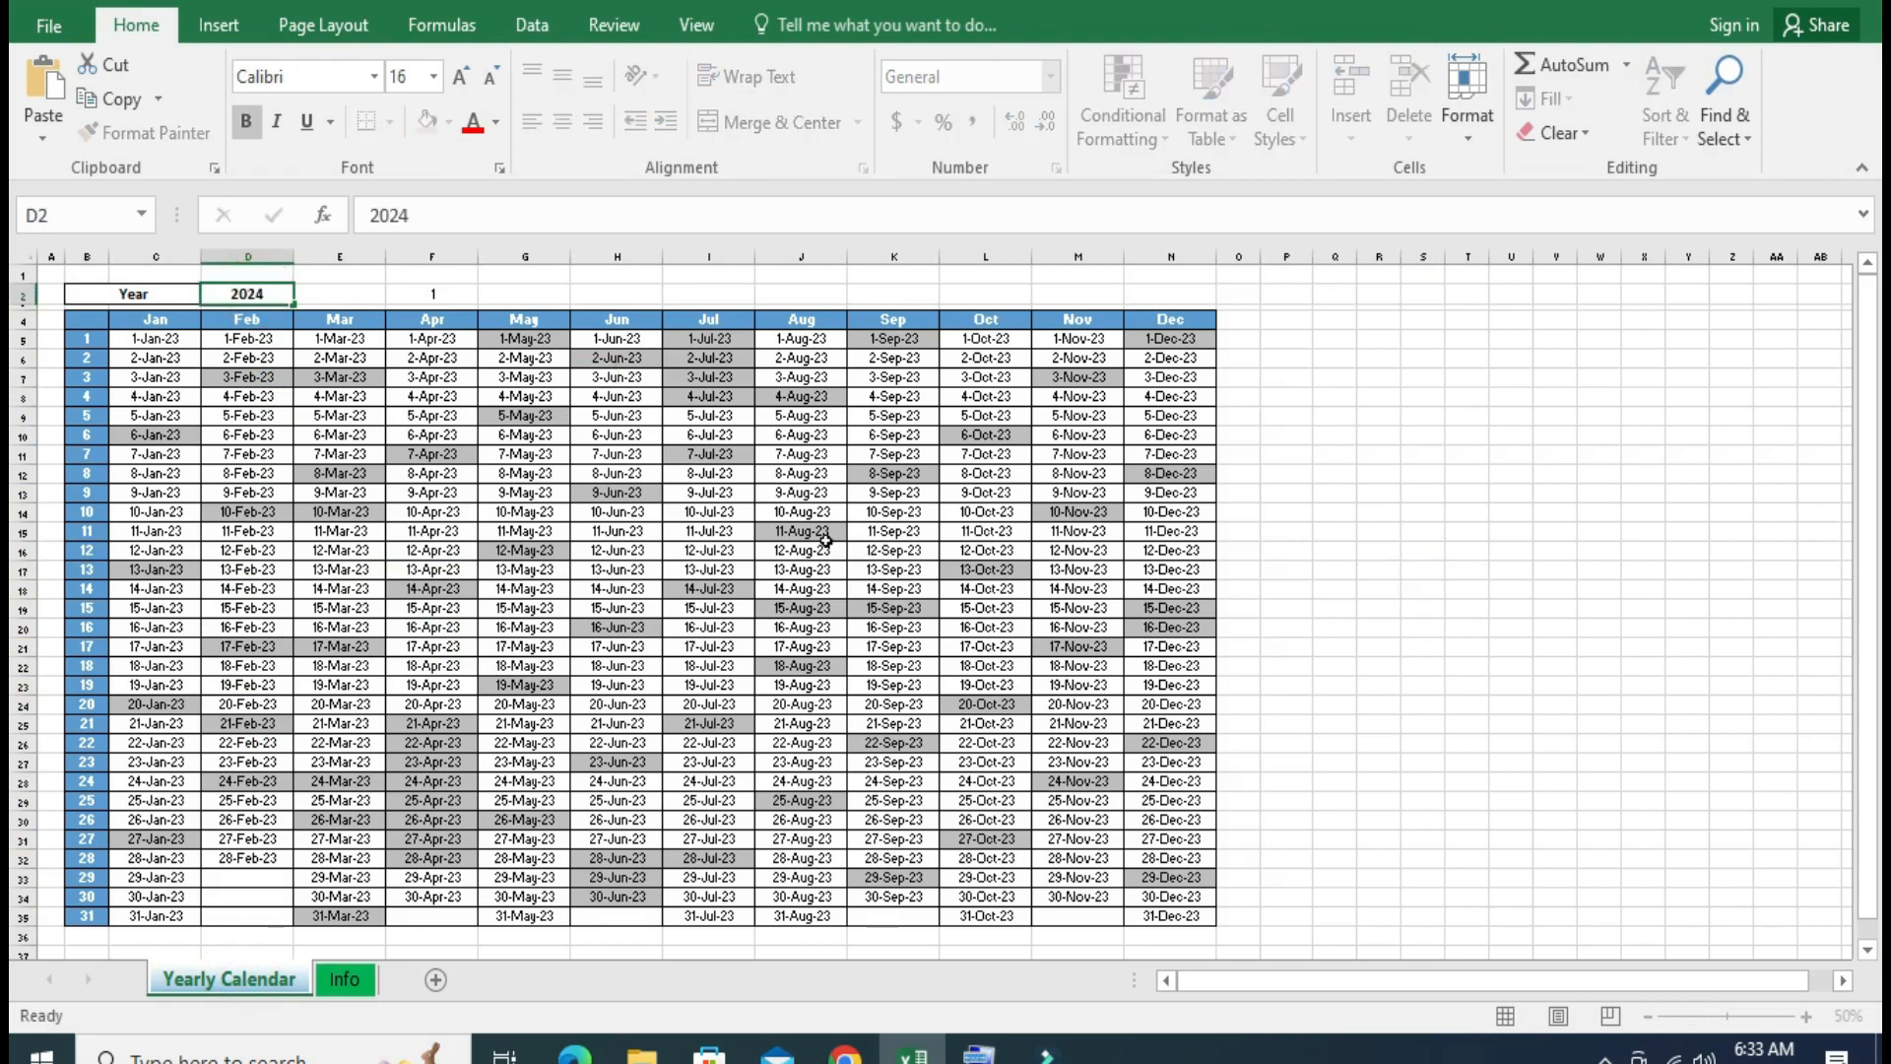
key(Return)
key(Up)
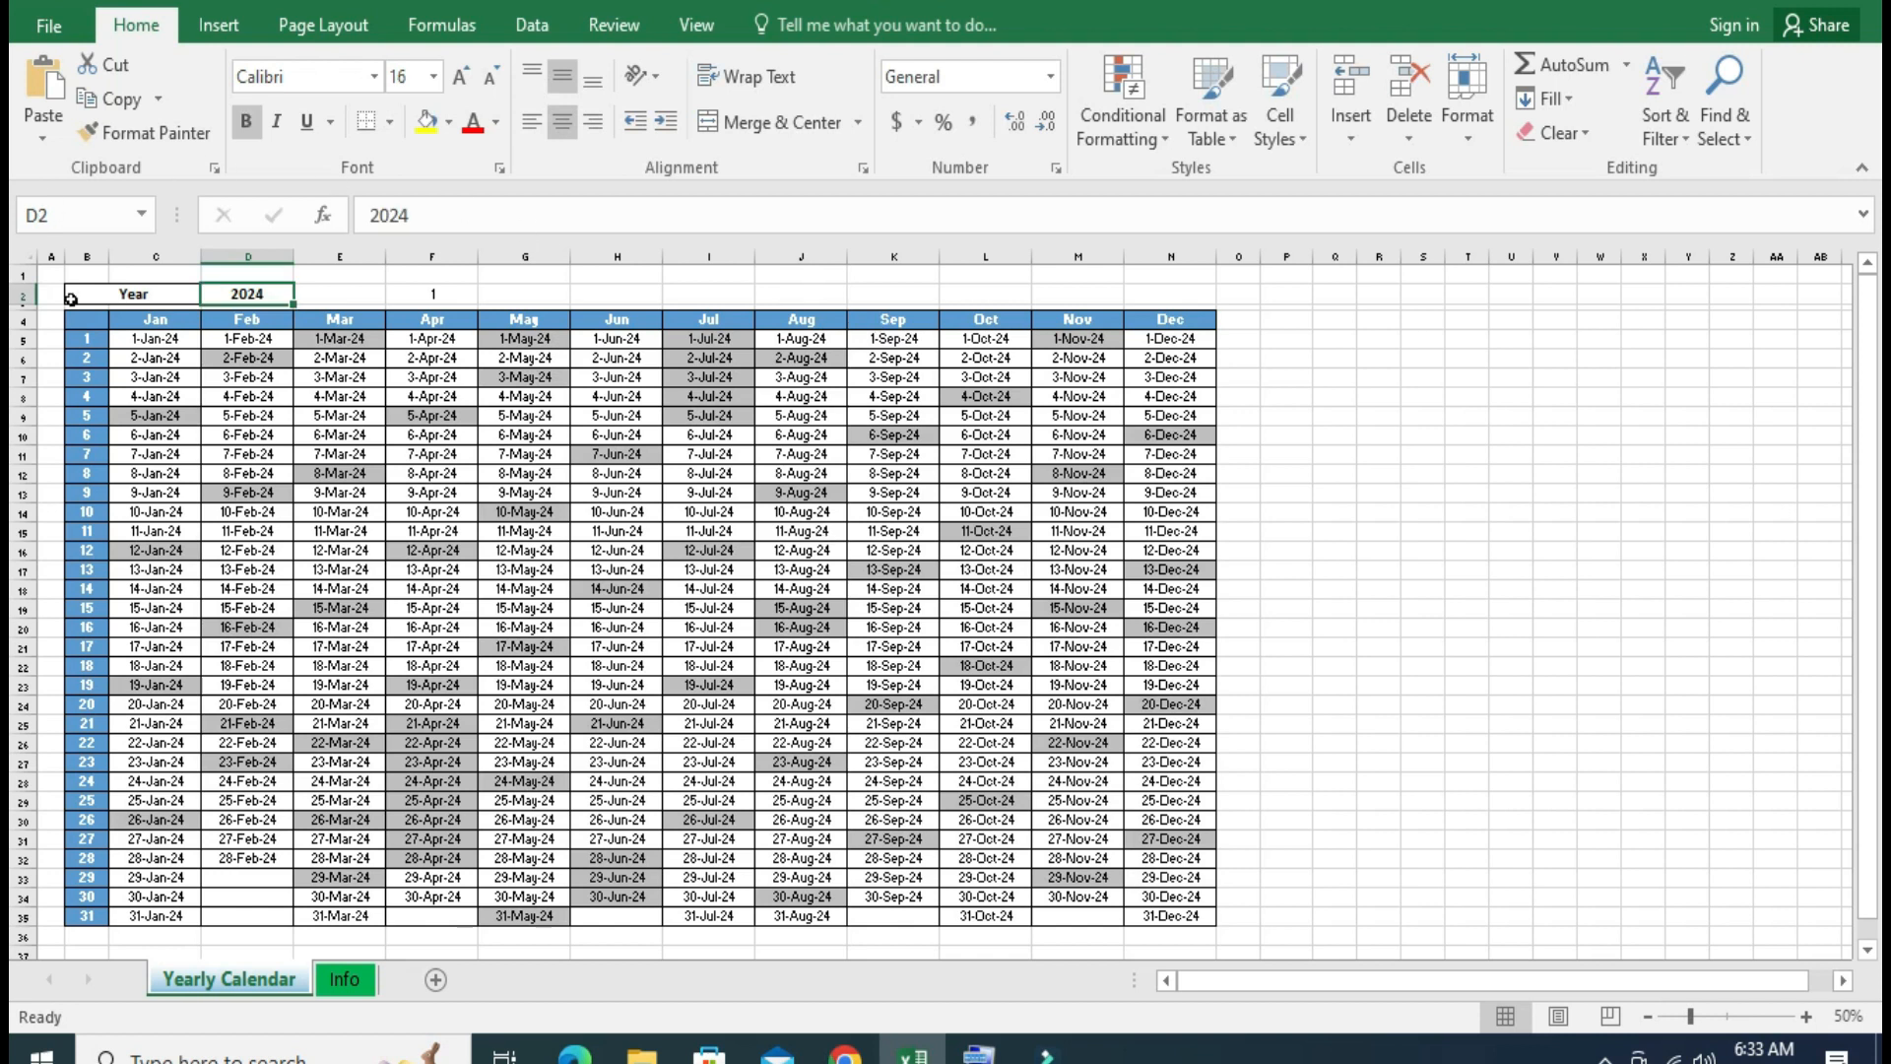
drag(162, 346, 1188, 918)
click(1077, 685)
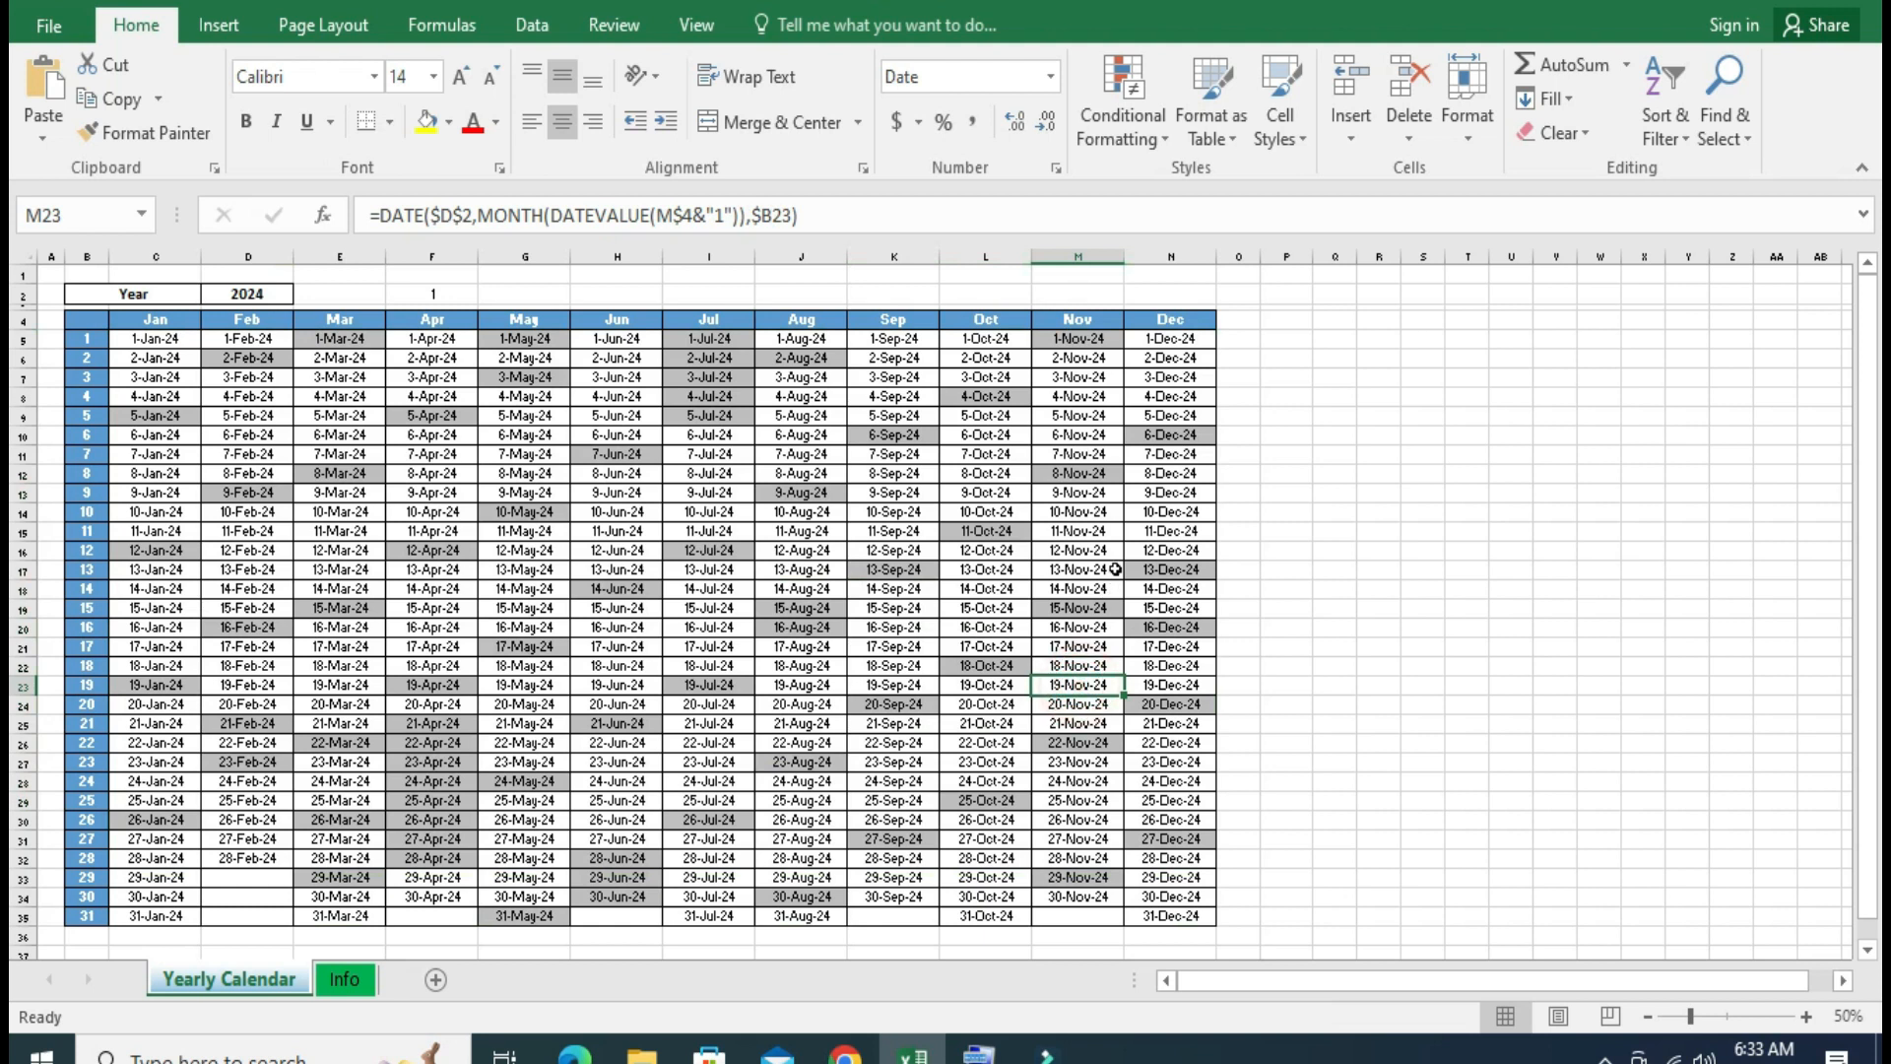
click(1397, 652)
click(1414, 616)
click(848, 630)
click(1409, 605)
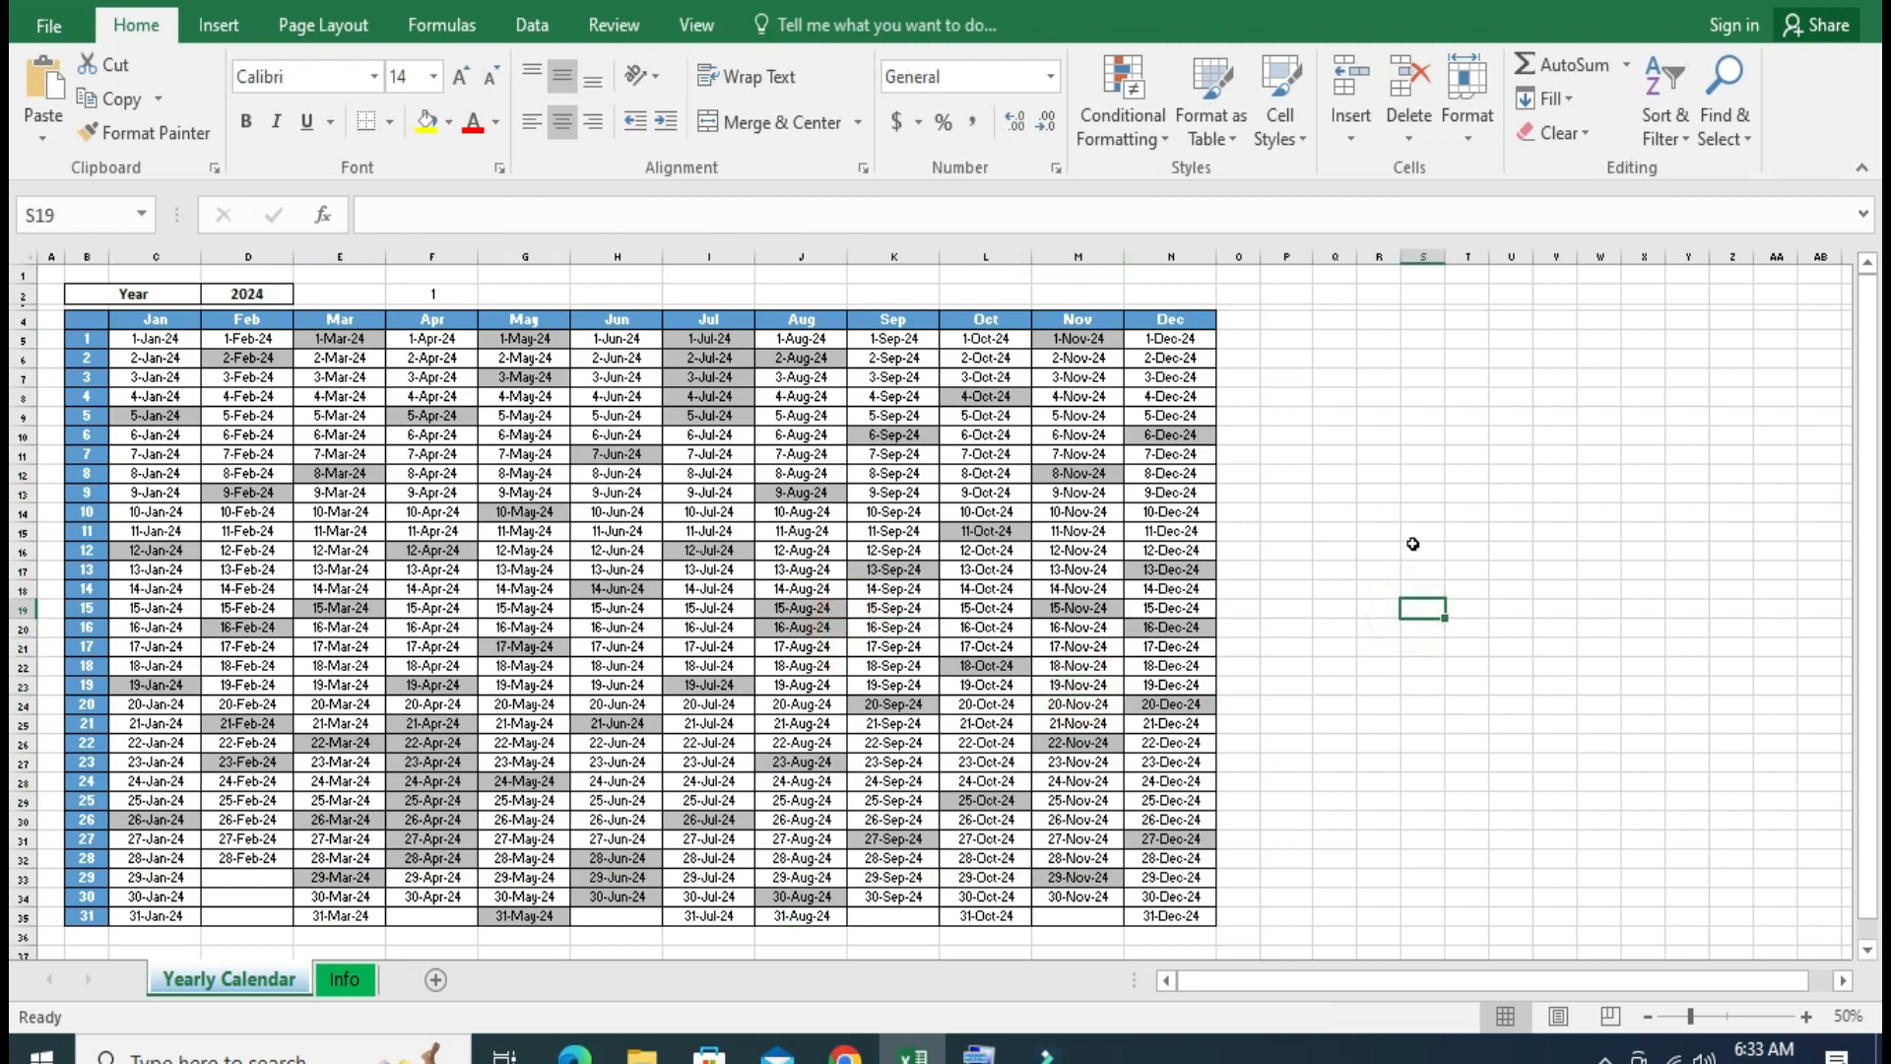